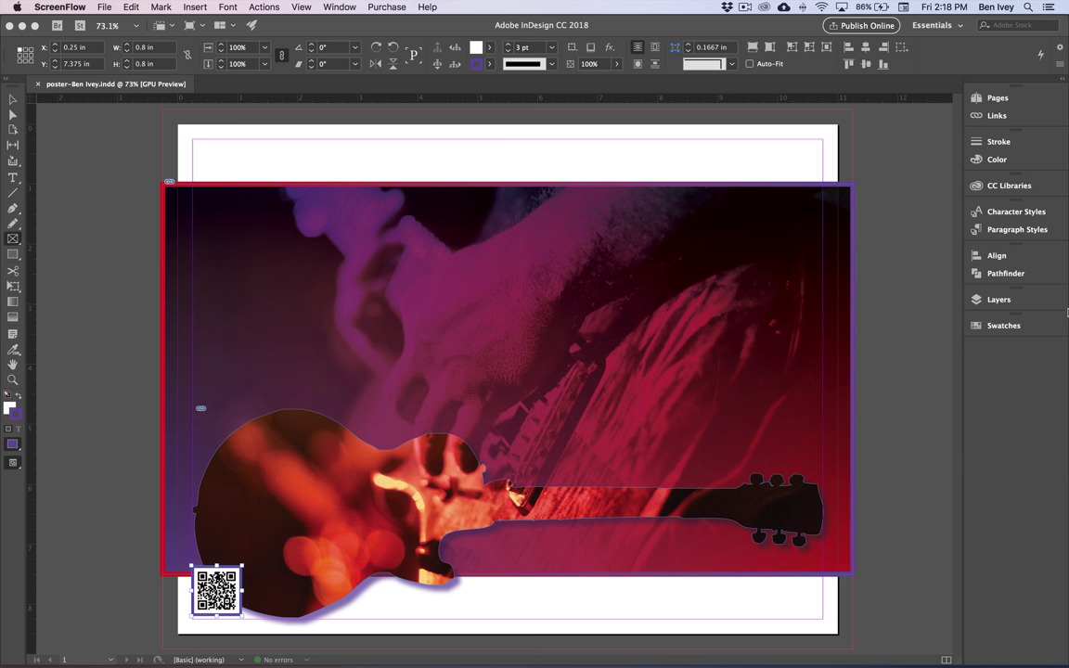
# Step: Bring up the Layers panel and make the black background rectangle visible again
pyautogui.click(1008, 302)
pyautogui.click(1019, 300)
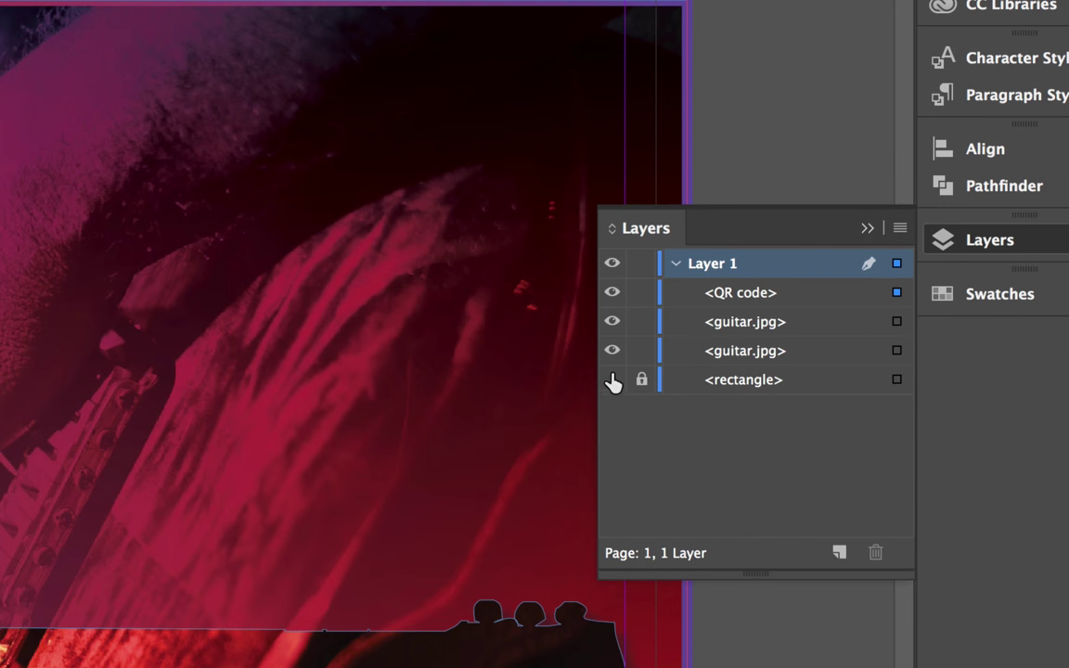
pyautogui.click(612, 380)
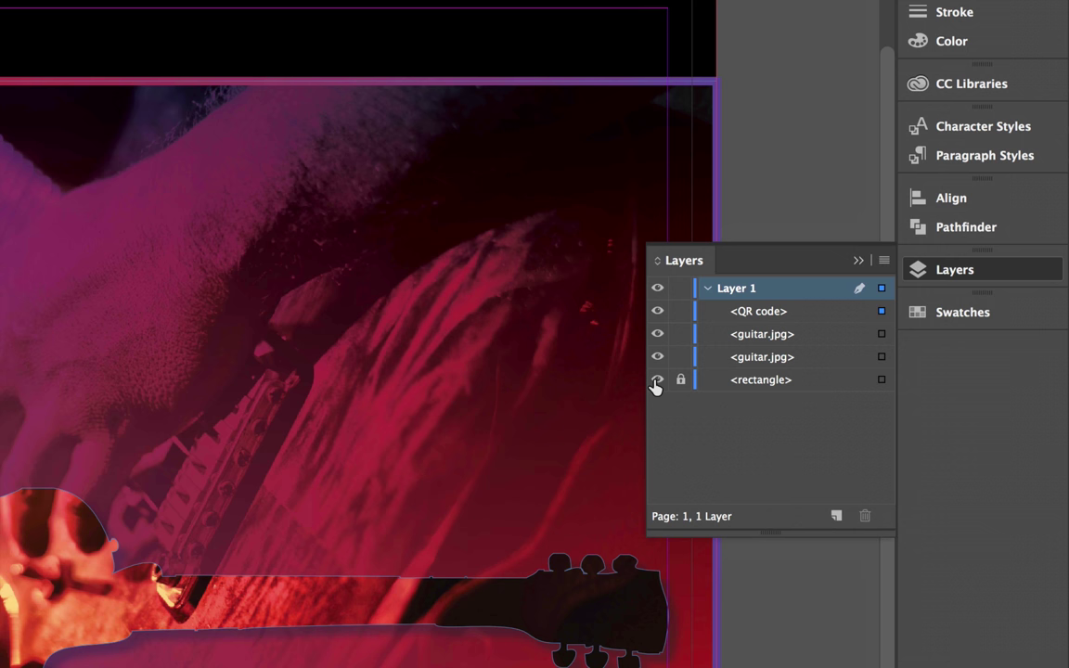
# Step: Rename Layer 1 to 'Graphics', then lock it and collapse its contents
pyautogui.doubleClick(733, 291)
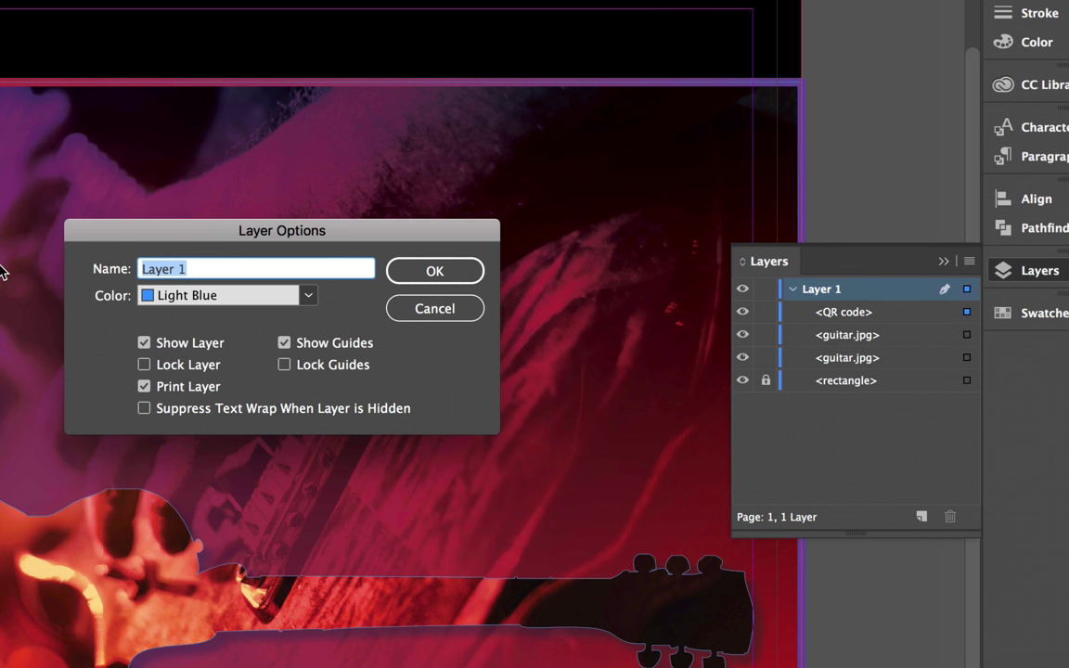
pyautogui.write('Graphics')
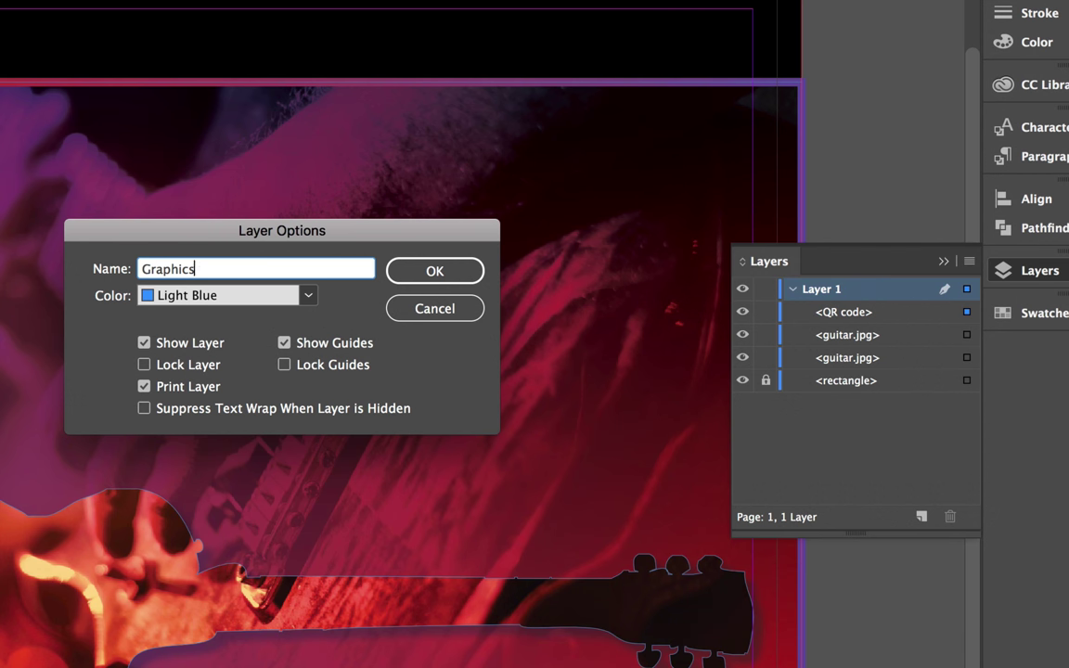
pyautogui.click(453, 273)
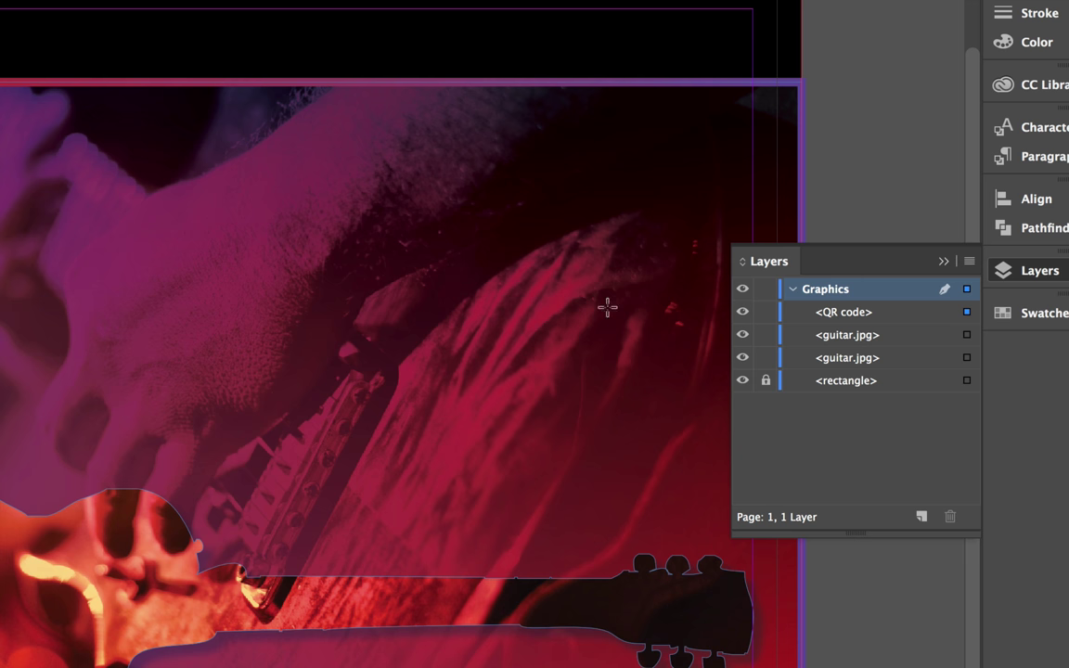
pyautogui.click(766, 290)
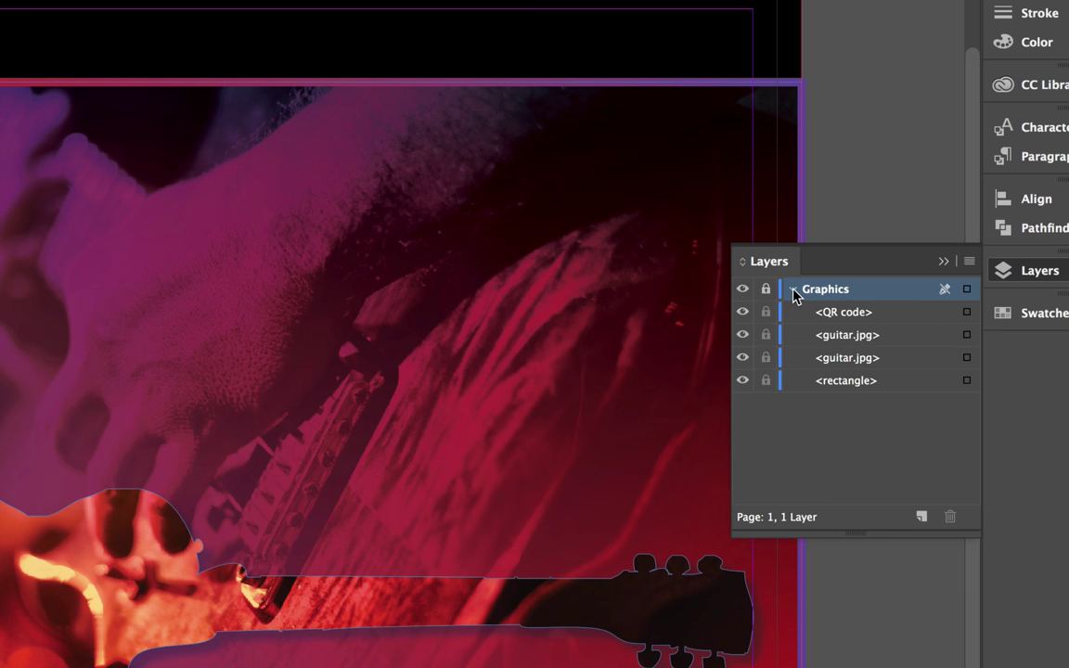
pyautogui.click(793, 291)
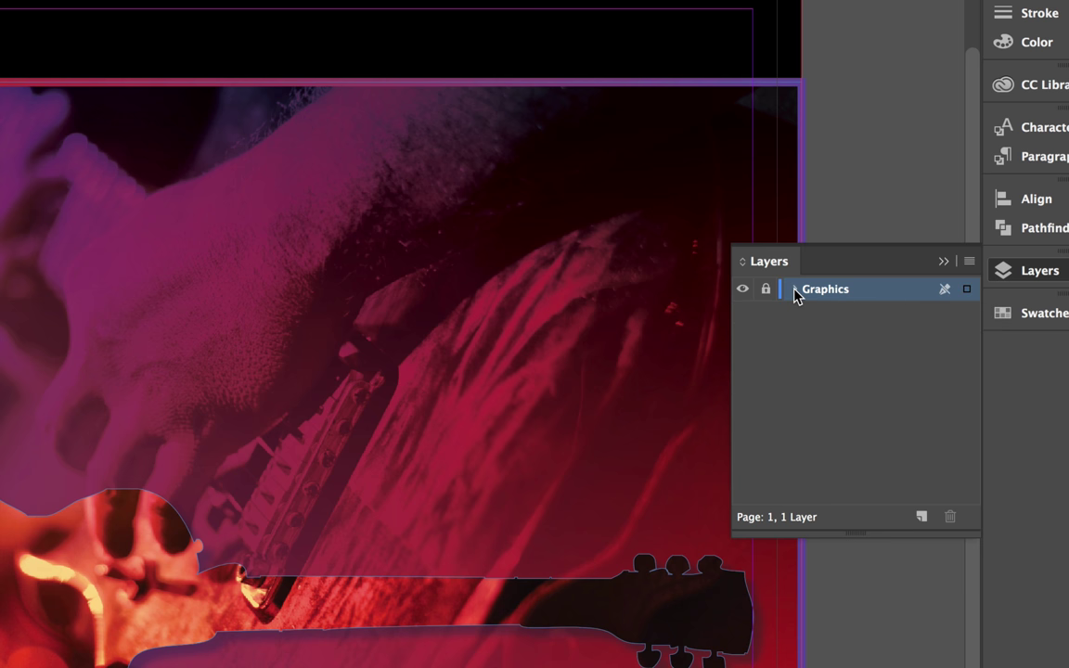
# Step: Hide the Graphics layer and add a new layer above it named 'Text'
pyautogui.click(743, 292)
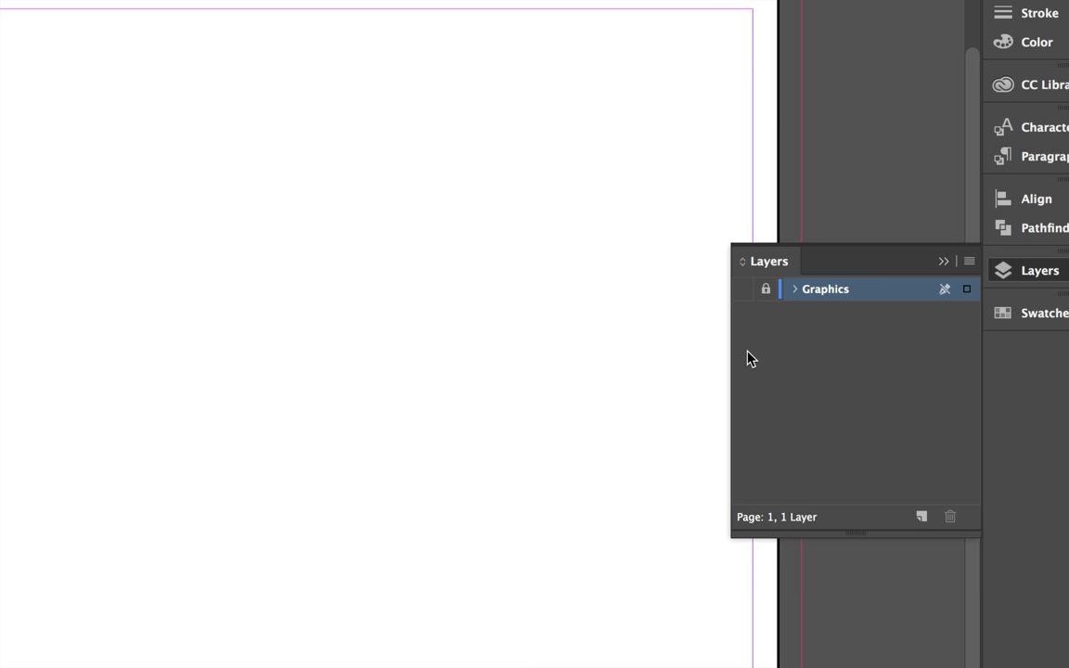
pyautogui.click(922, 518)
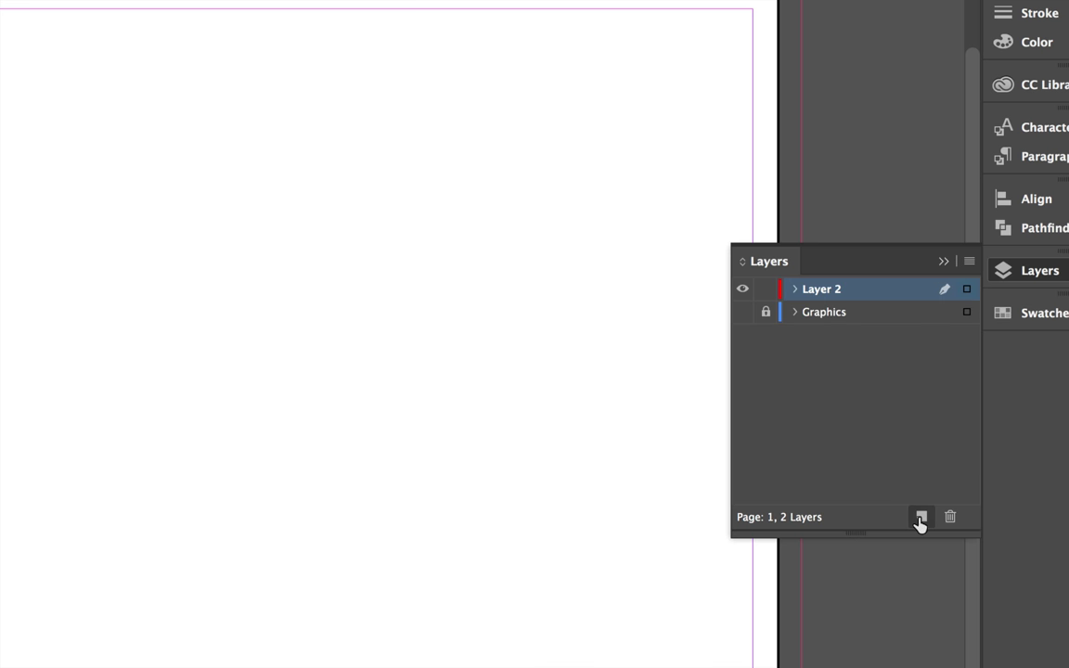
pyautogui.doubleClick(825, 292)
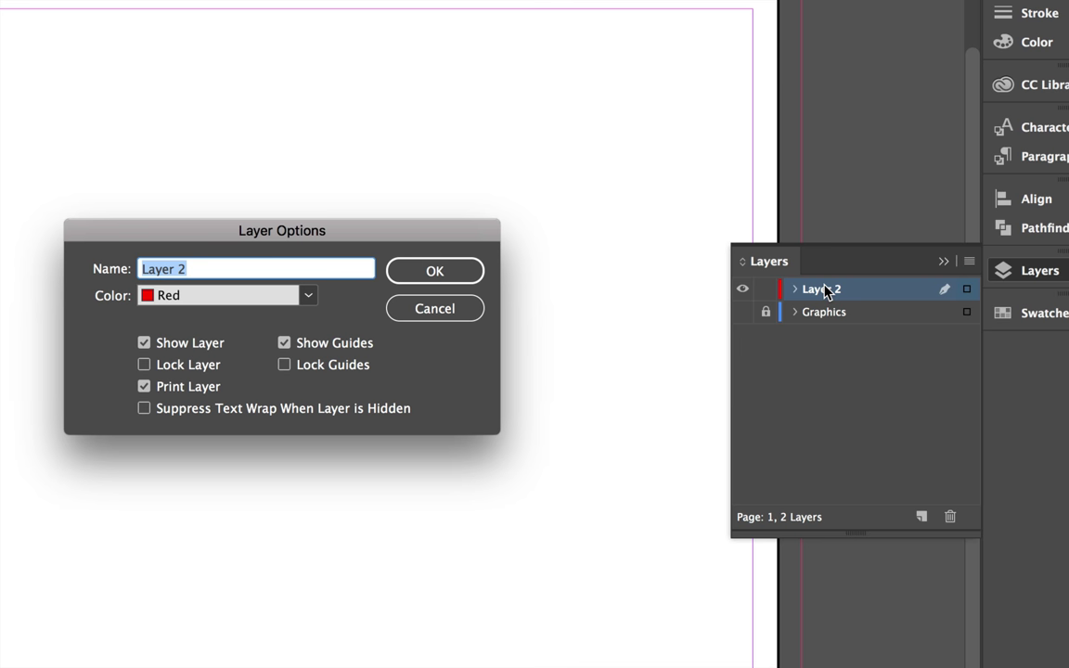
pyautogui.write('Text')
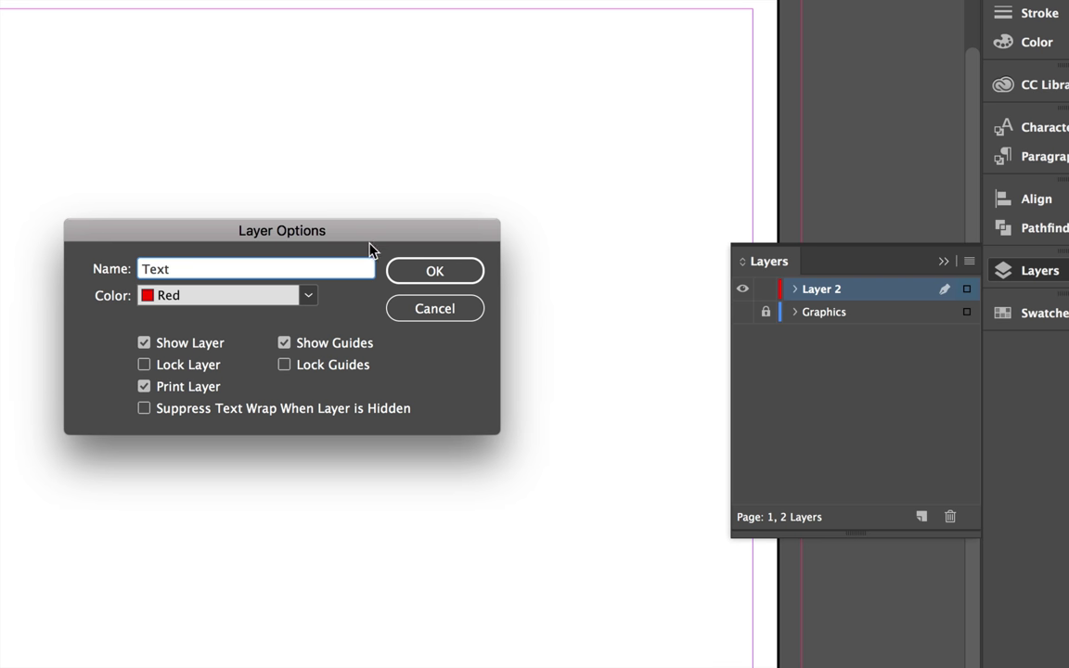
pyautogui.click(433, 270)
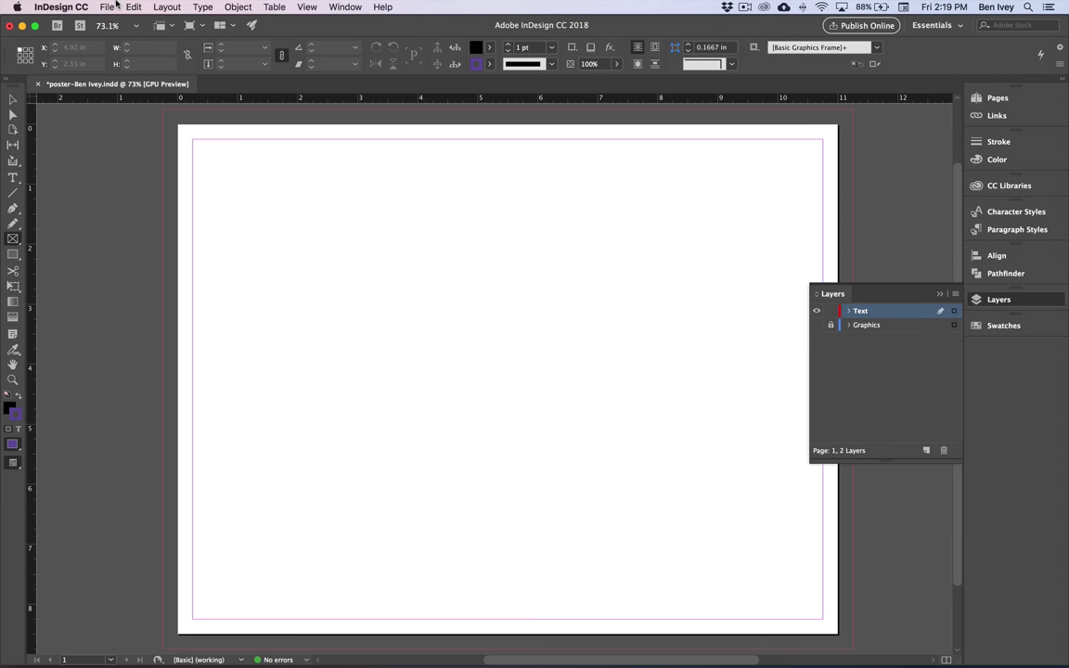
# Step: Save the poster file with File > Save
pyautogui.click(107, 6)
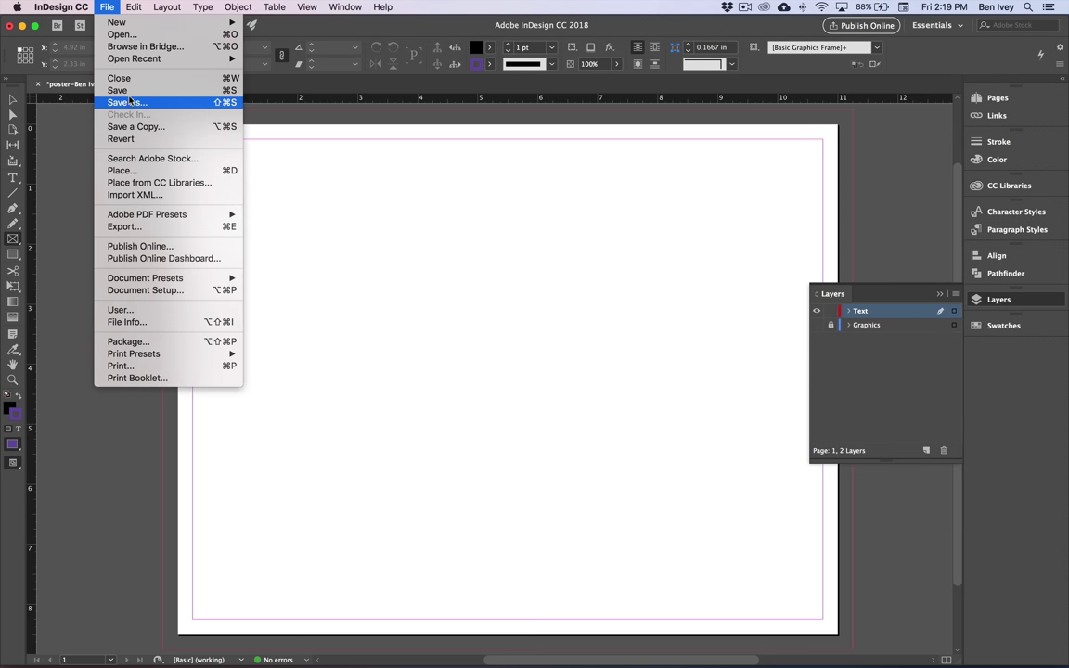
pyautogui.click(130, 90)
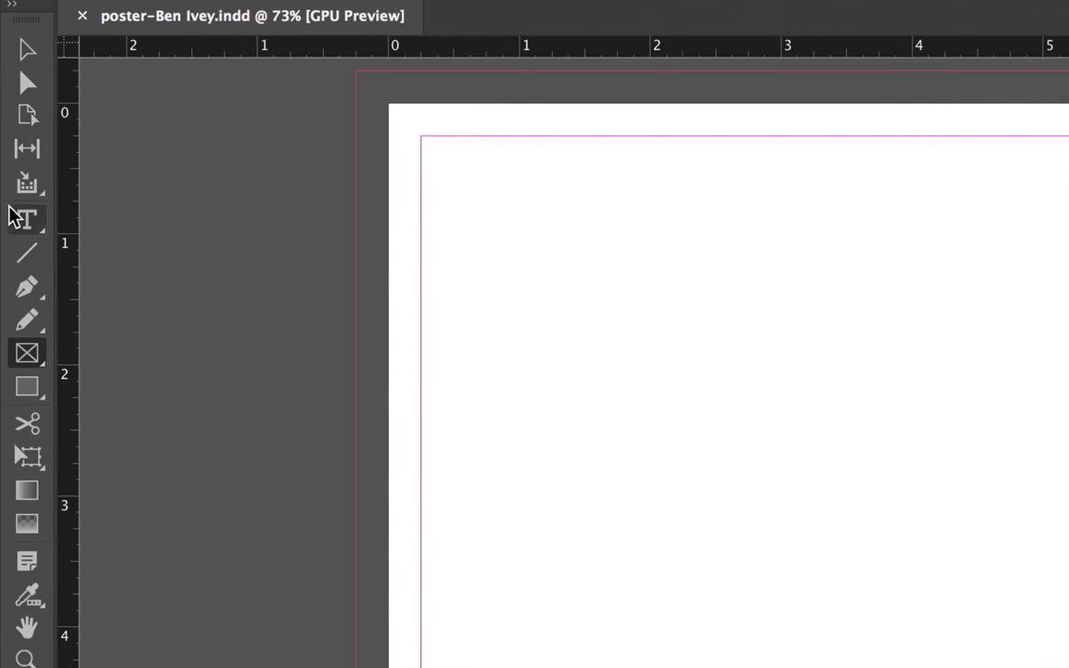
# Step: Draw a text frame and set it to X 0.25, Y 0.25, W 10.5, H 0.625 in
pyautogui.click(13, 177)
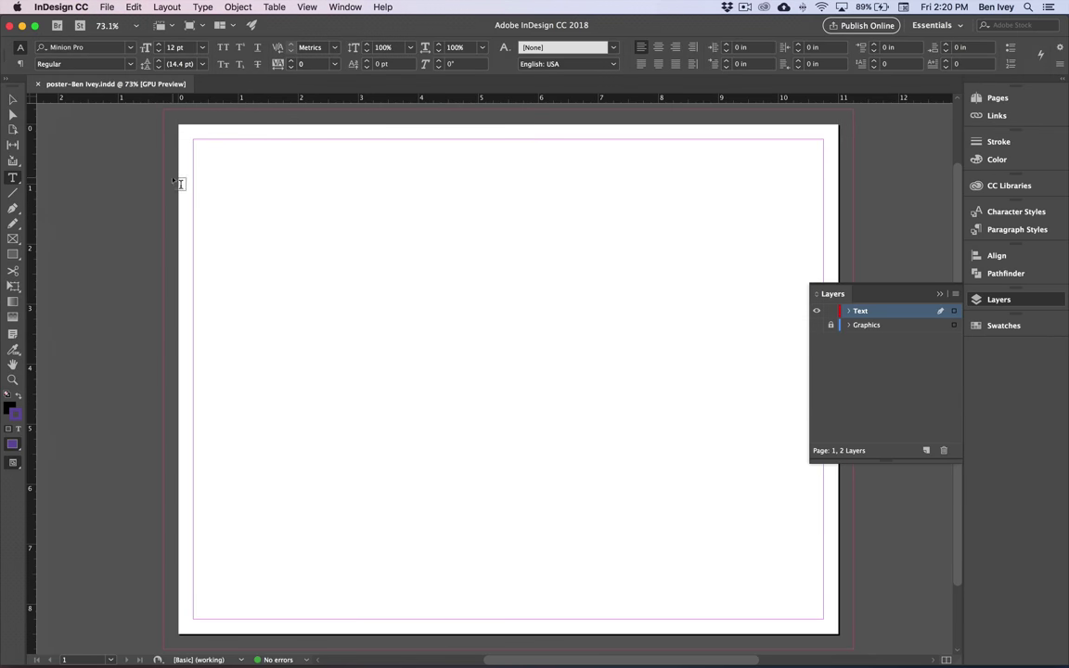
pyautogui.moveTo(202, 144); pyautogui.dragTo(776, 241)
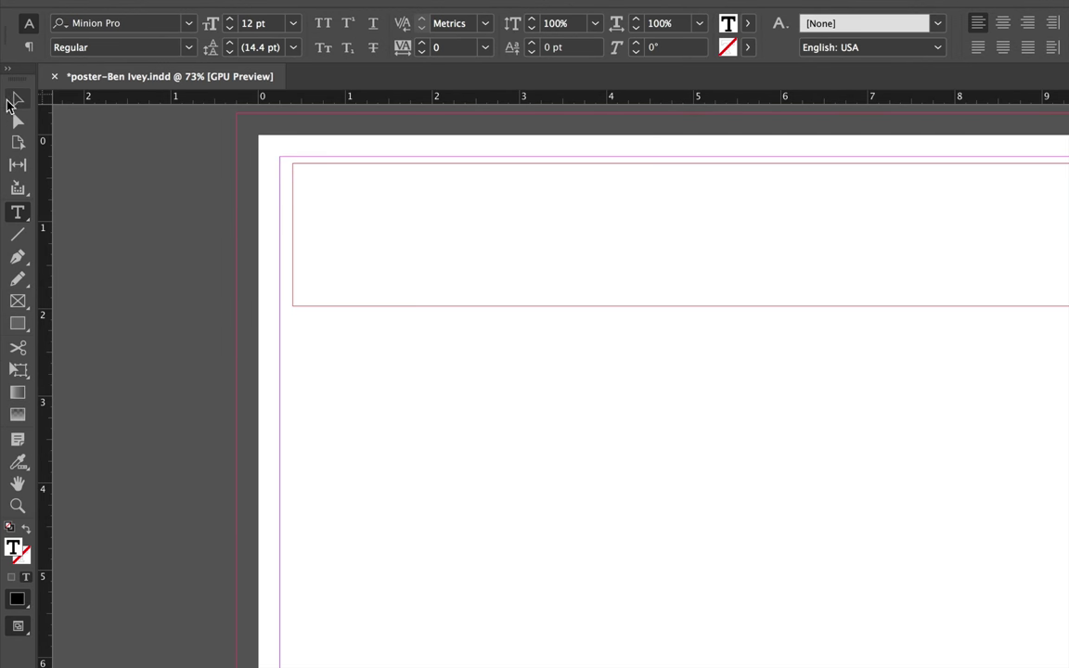
pyautogui.click(9, 102)
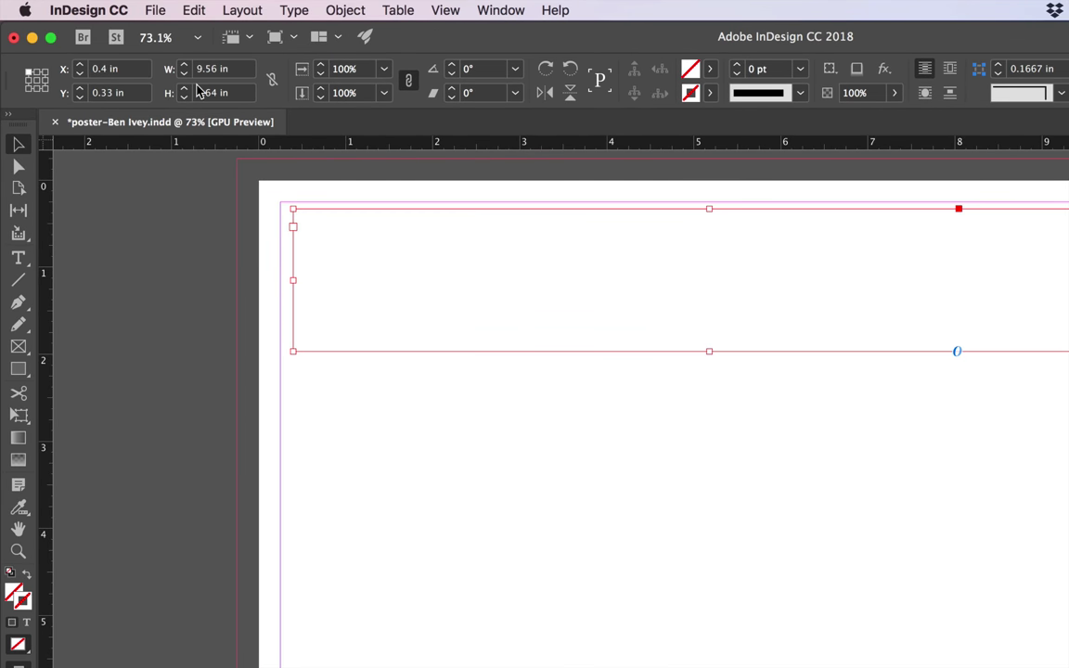
pyautogui.click(112, 70)
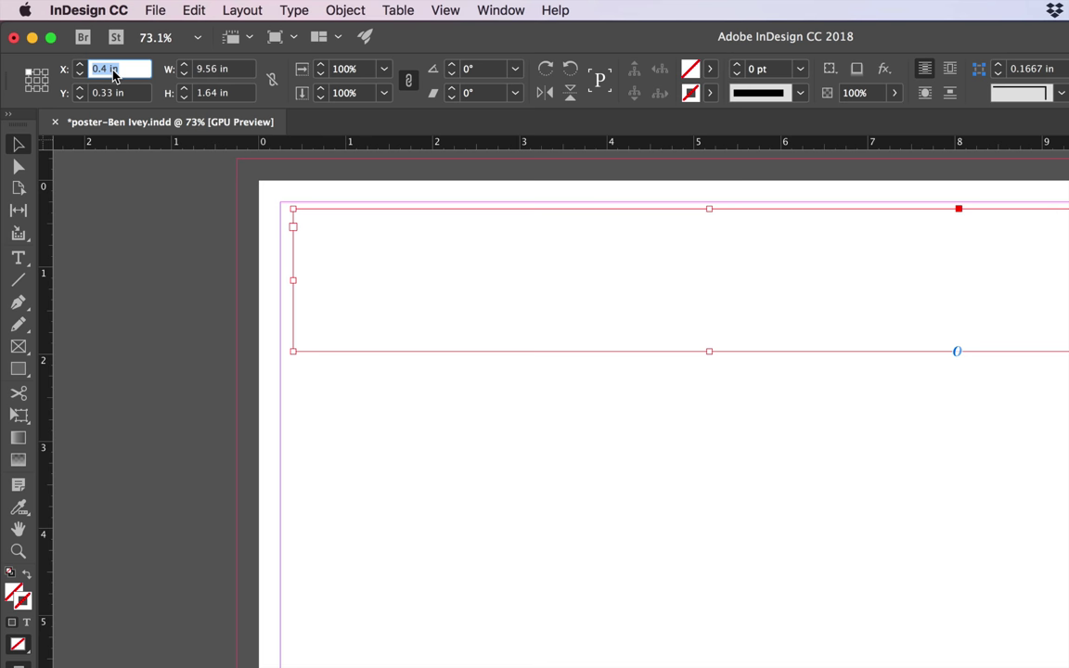
pyautogui.write('.25')
pyautogui.press('Tab')
pyautogui.write('.25')
pyautogui.press('Tab')
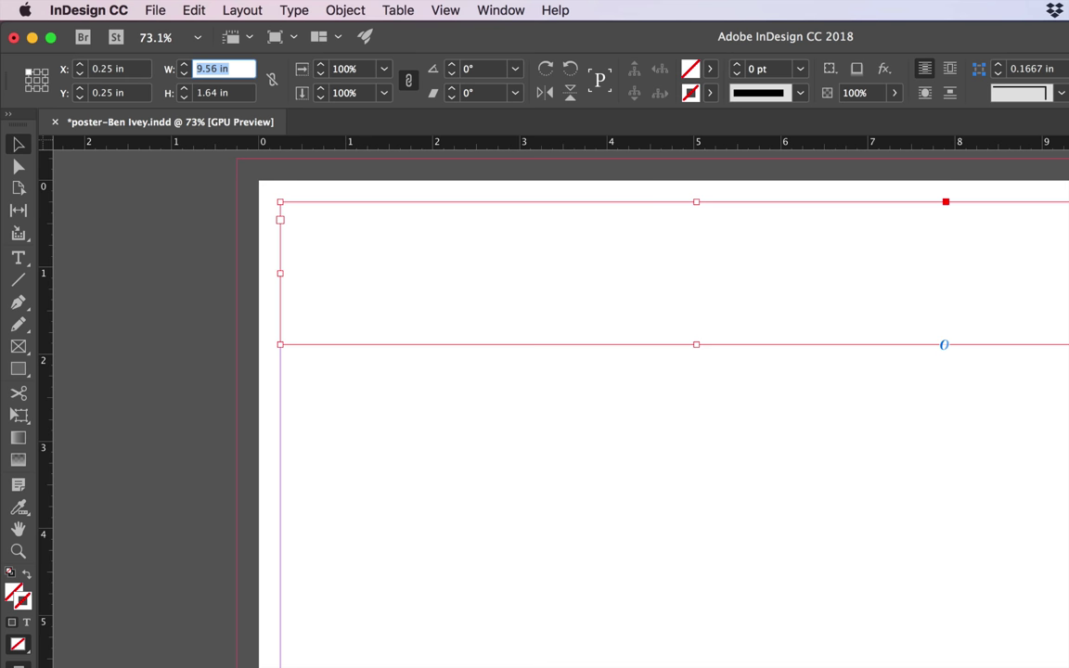
pyautogui.write('10.5')
pyautogui.press('Tab')
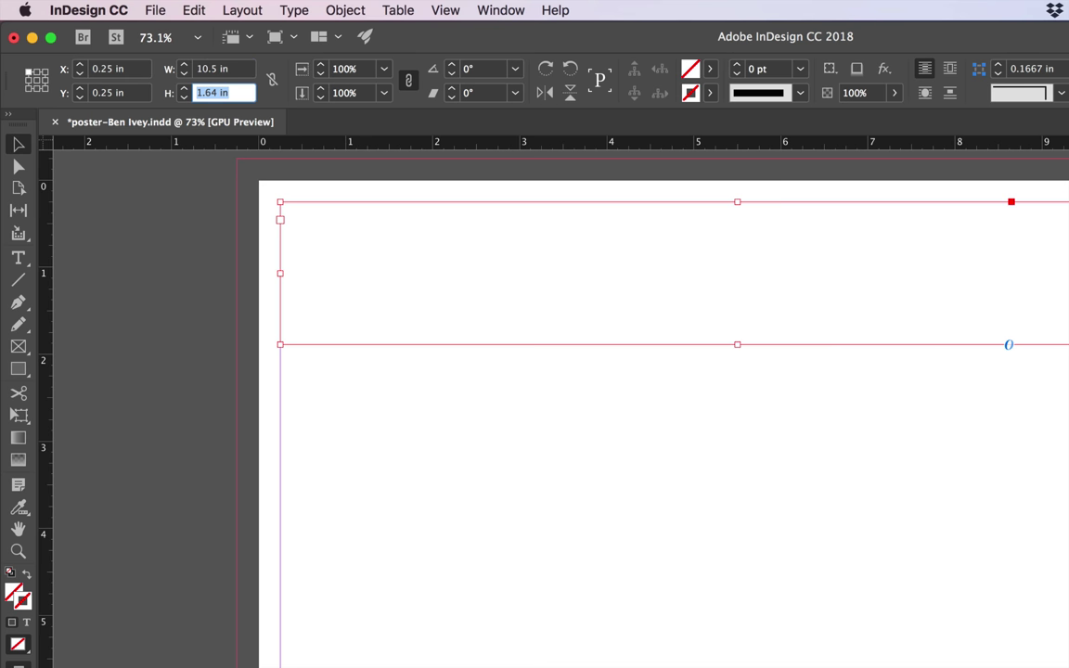
pyautogui.write('0.625')
pyautogui.press('Tab')
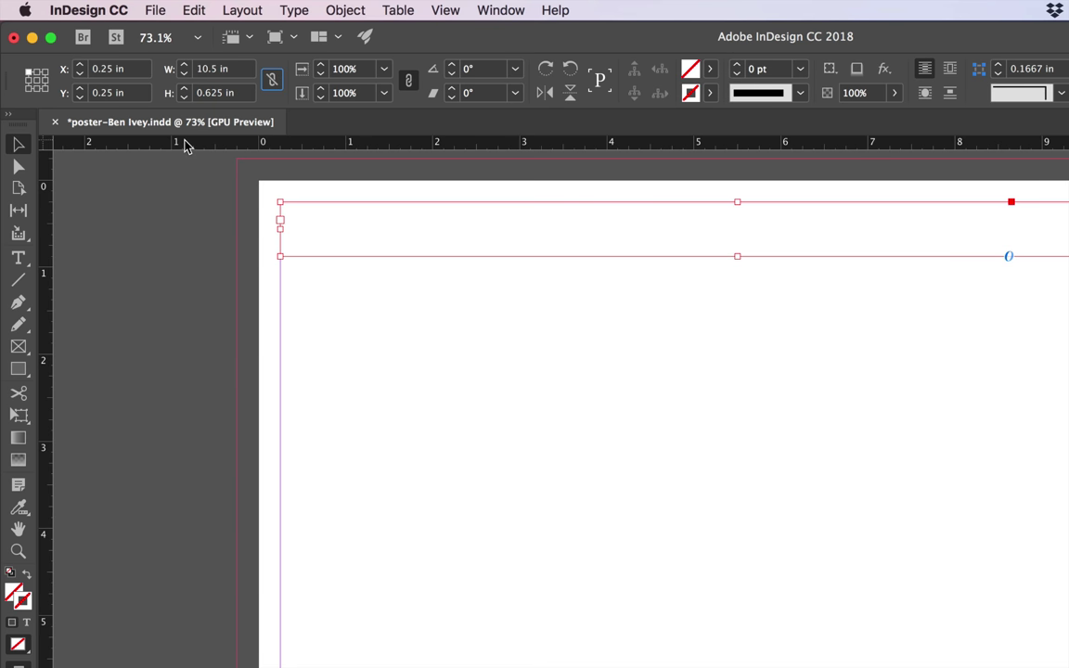
# Step: Draw a second text frame below the top one and select it
pyautogui.click(102, 229)
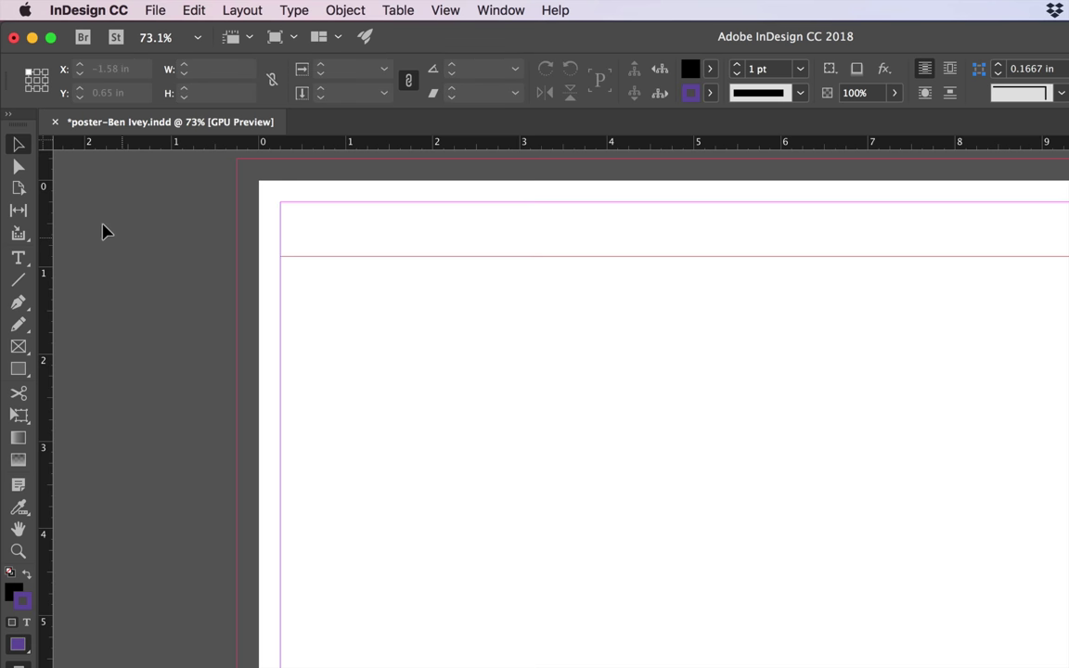
pyautogui.click(17, 258)
pyautogui.moveTo(302, 302); pyautogui.dragTo(694, 494)
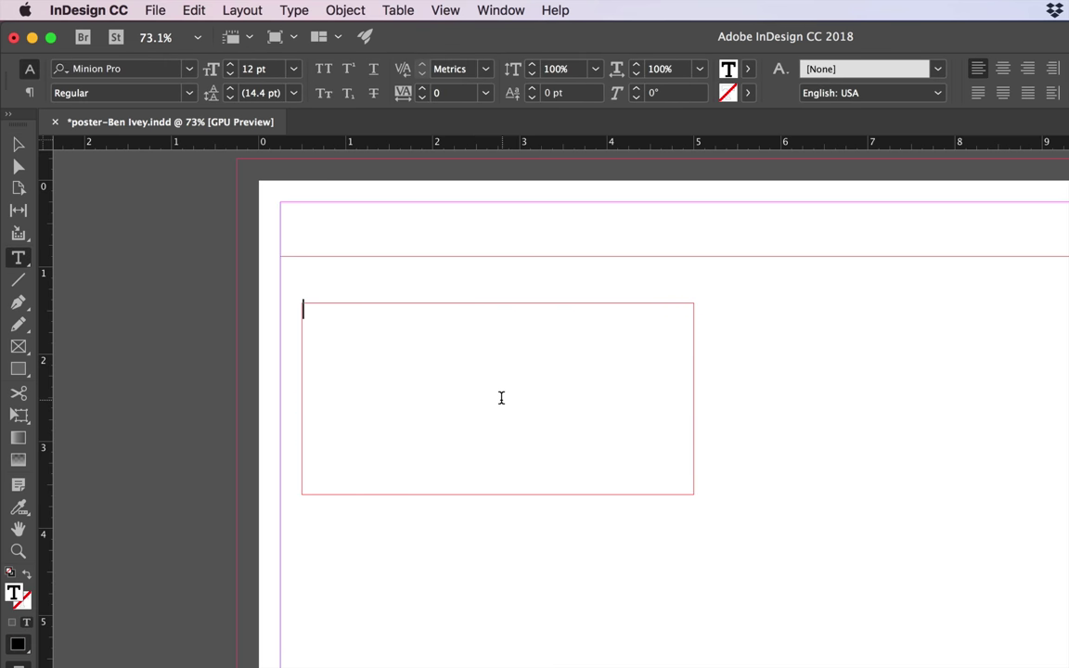
pyautogui.click(17, 144)
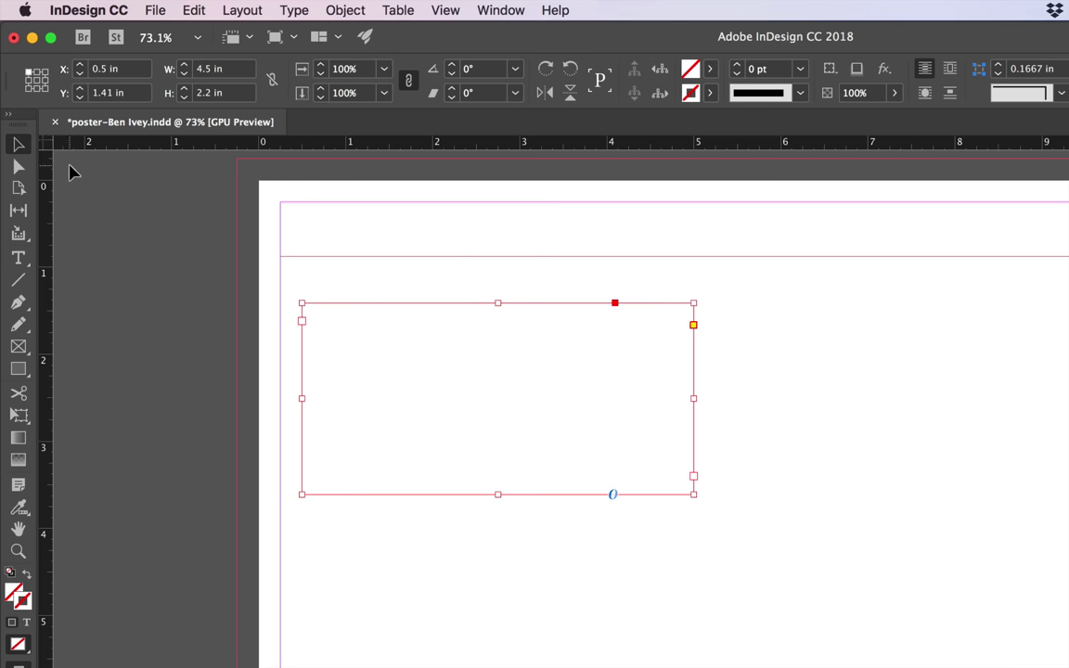
# Step: Position the second frame at X 5.75, Y 1.5 in, 5 in wide by 4.25 in tall
pyautogui.click(106, 70)
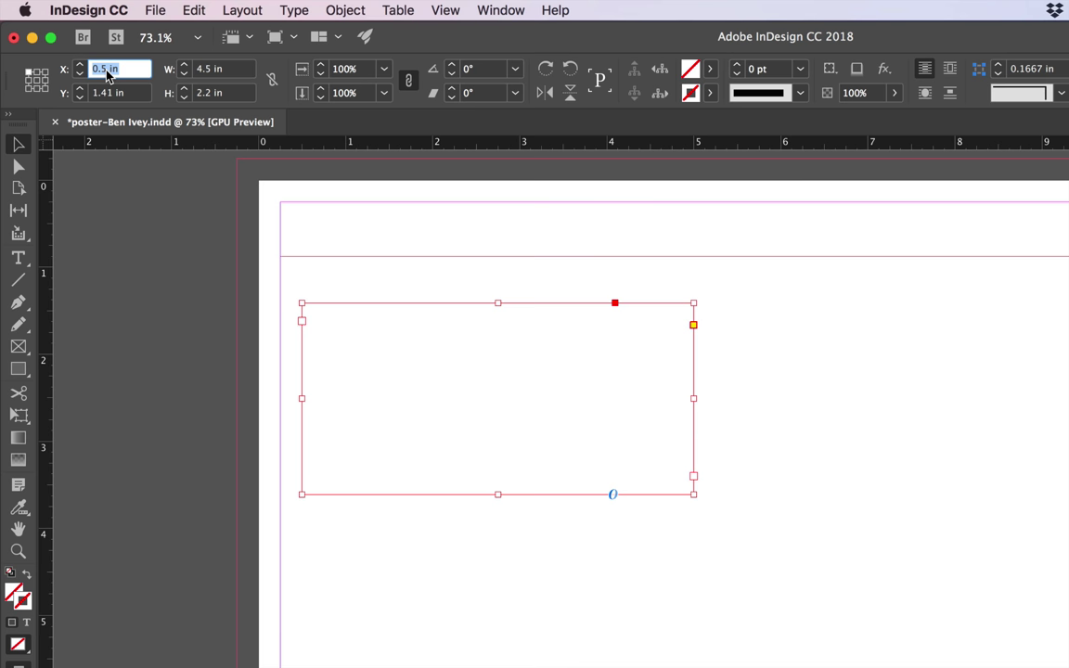
pyautogui.write('5.75')
pyautogui.press('Tab')
pyautogui.write('1.')
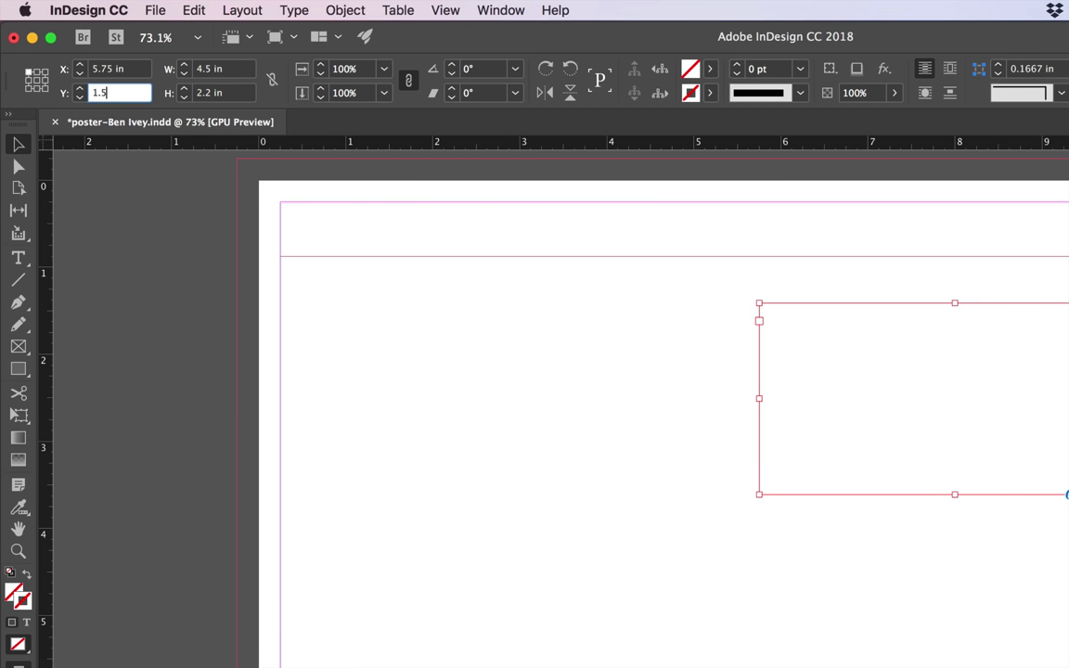
pyautogui.press('Tab')
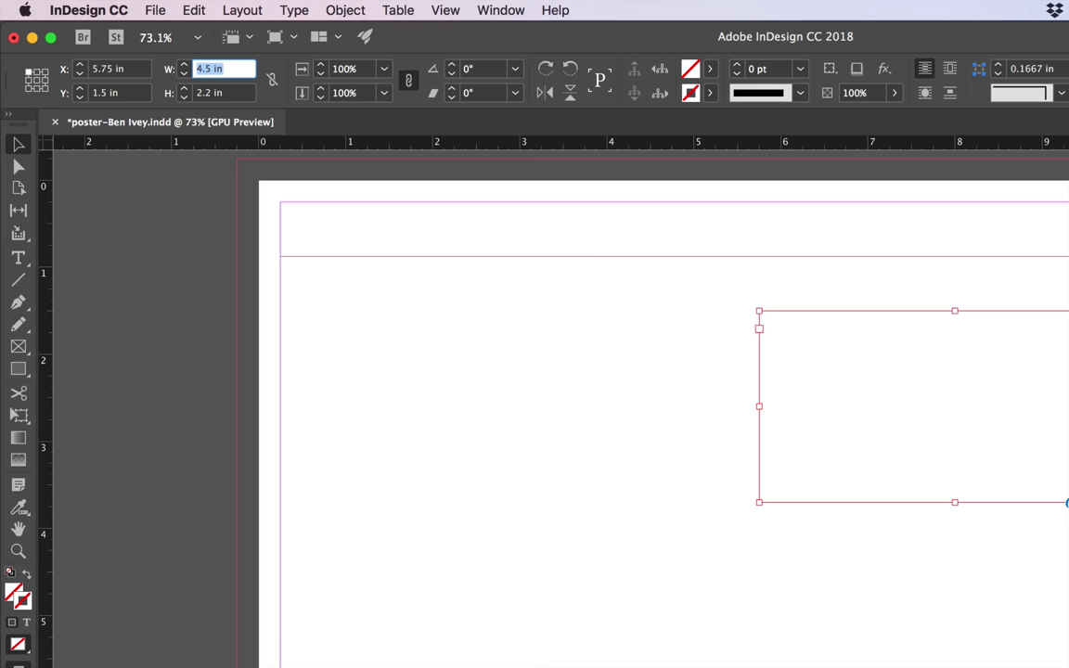
pyautogui.write('5')
pyautogui.press('Tab')
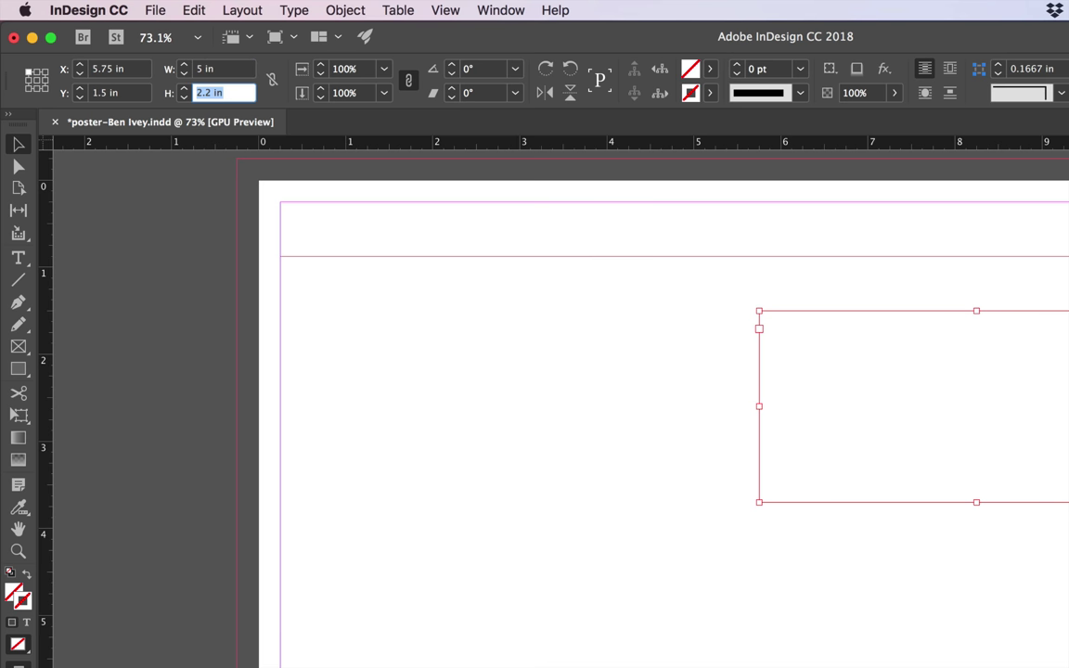
pyautogui.write('4.25')
pyautogui.press('Return')
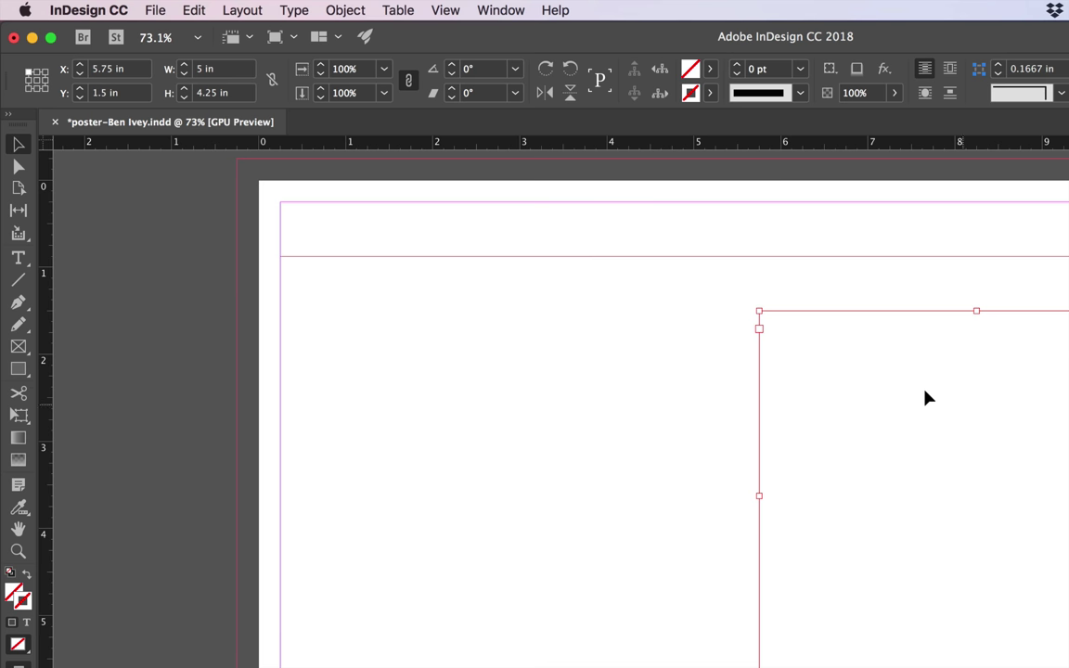
# Step: Draw a third text frame on the page and select it
pyautogui.click(317, 329)
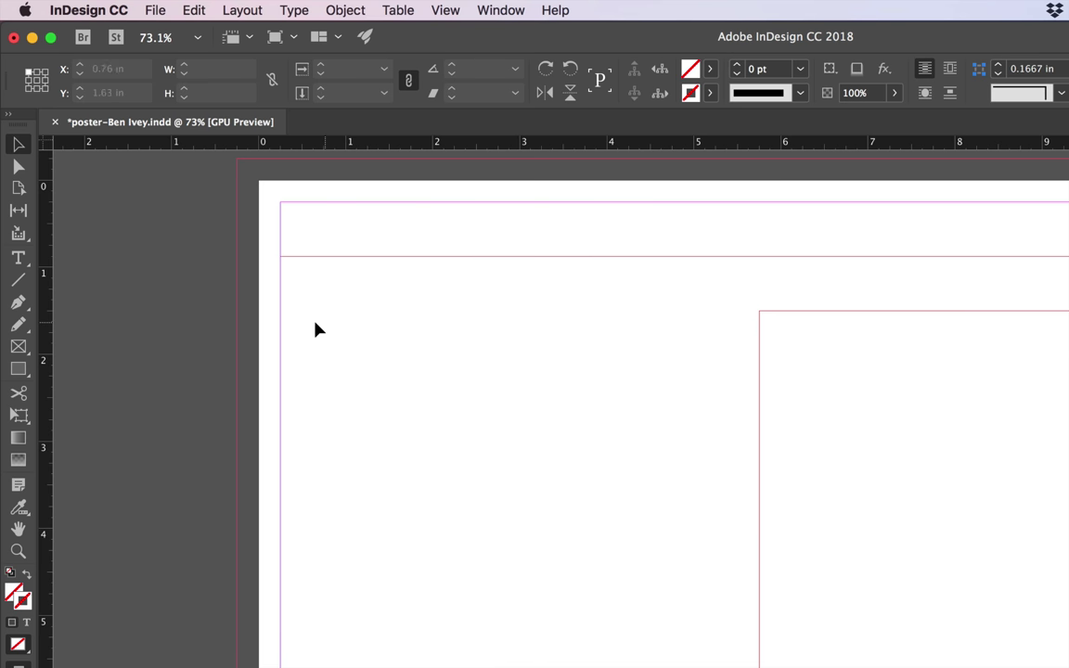
pyautogui.click(18, 257)
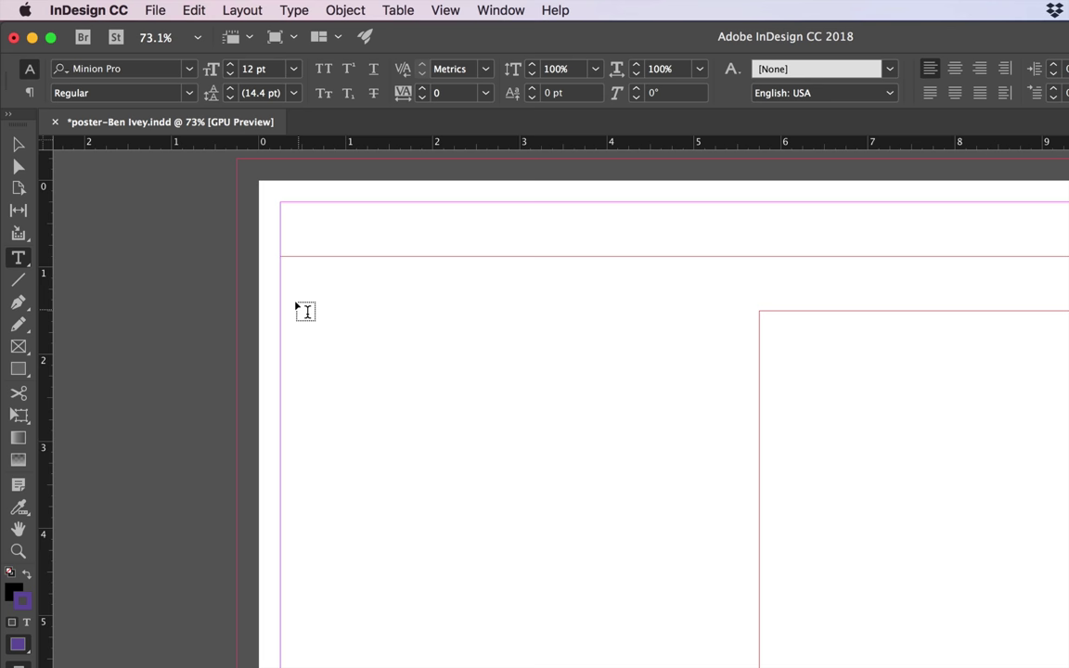
pyautogui.moveTo(298, 309); pyautogui.dragTo(554, 464)
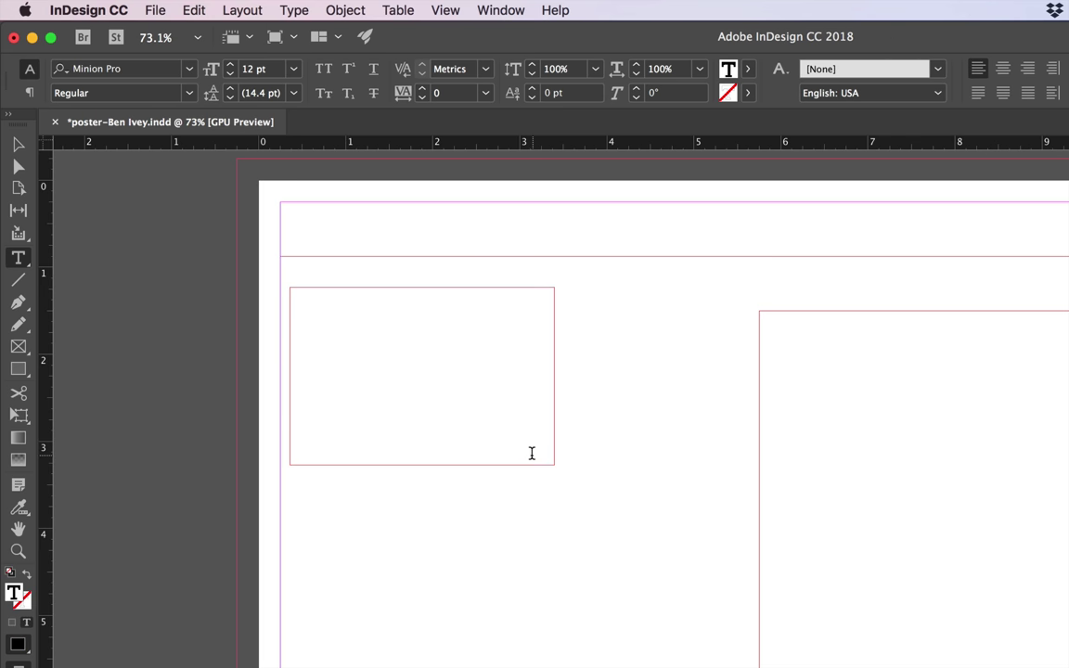
pyautogui.click(17, 144)
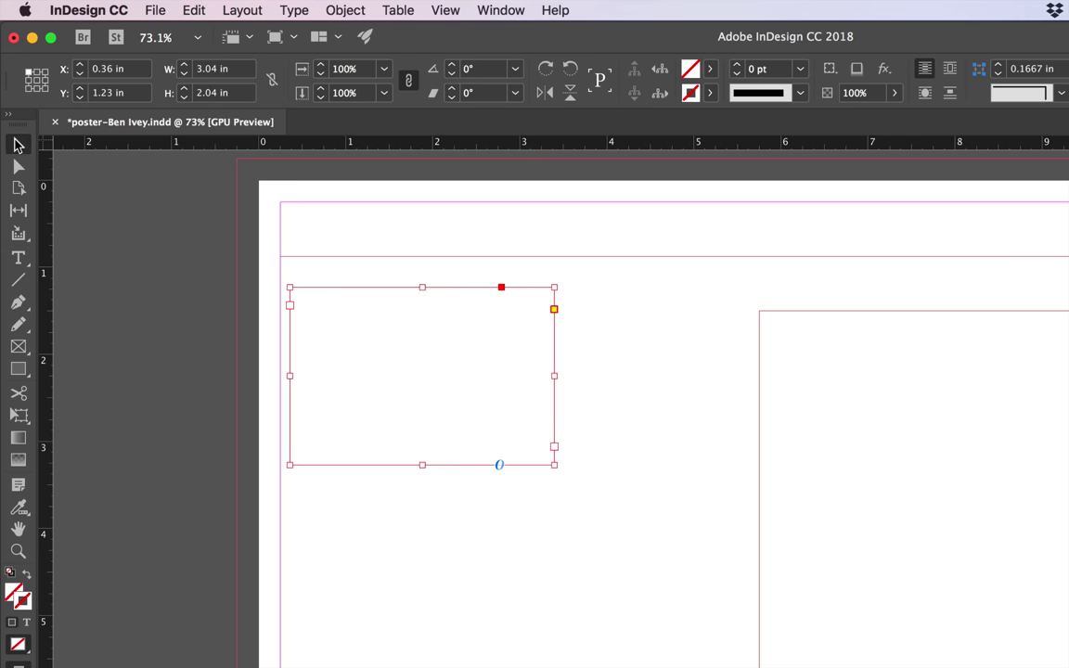
# Step: Set the third frame to X 4.75, Y 7.9 in, 6.25 in wide, 0.3 in tall
pyautogui.click(122, 71)
pyautogui.tripleClick(122, 70)
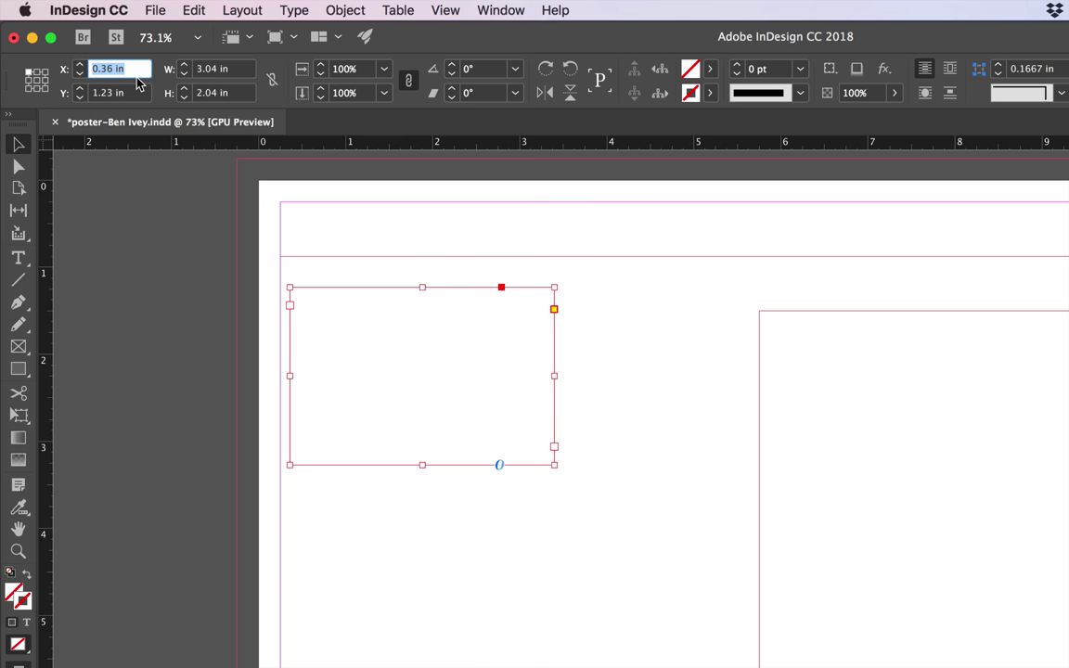
pyautogui.write('4.75')
pyautogui.press('Tab')
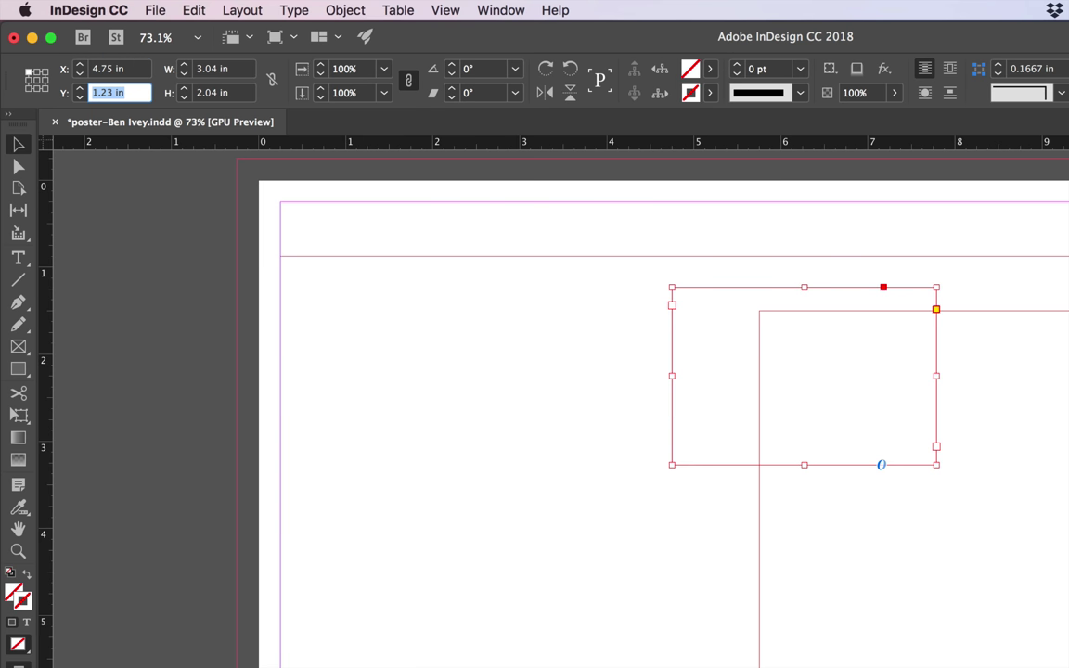
pyautogui.write('7.9')
pyautogui.press('Tab')
pyautogui.write('6')
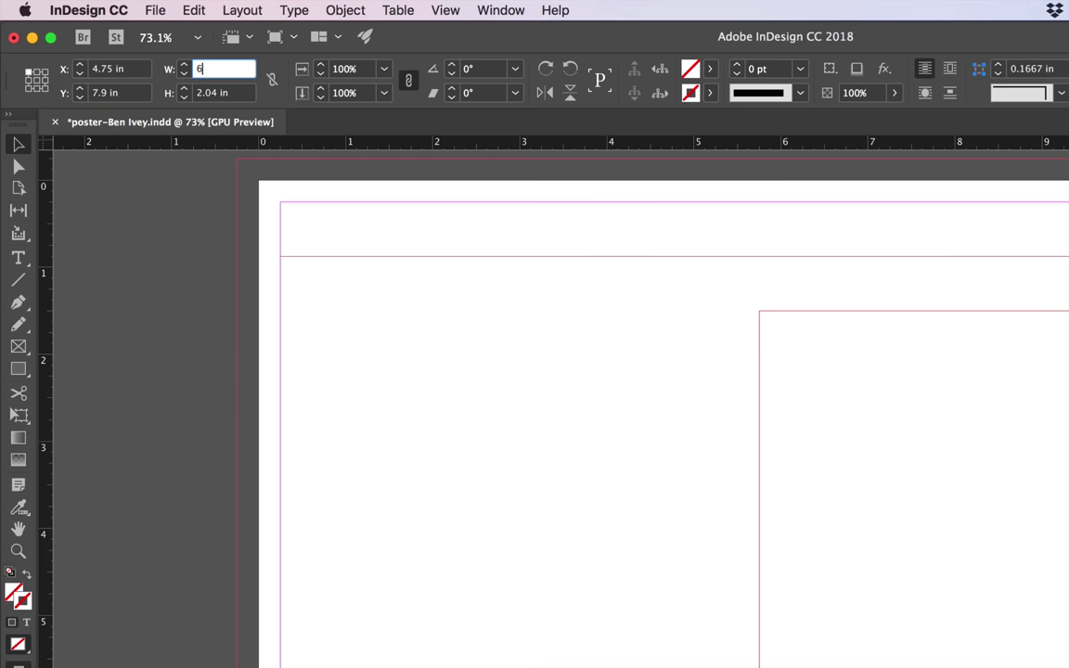
pyautogui.write('.25')
pyautogui.press('Tab')
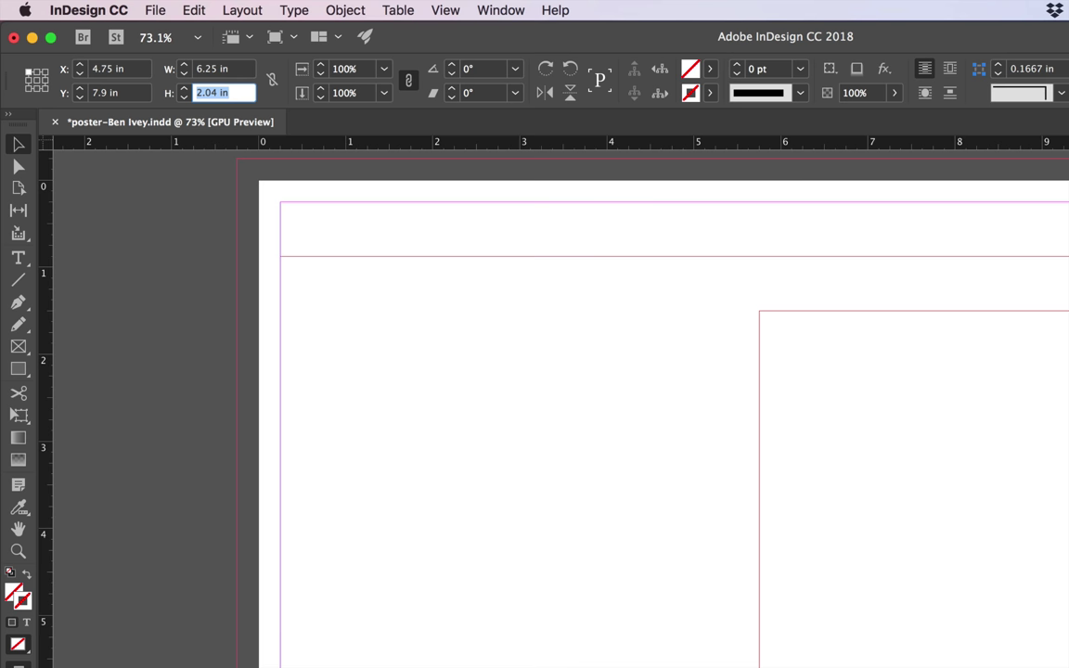
pyautogui.write('0.3')
pyautogui.press('Return')
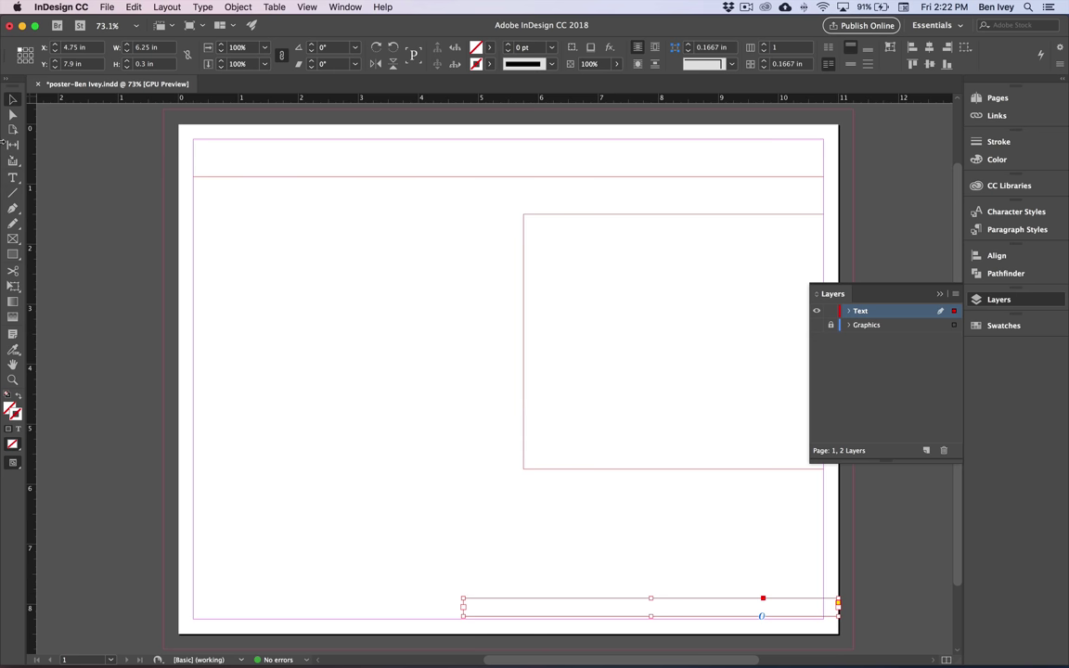
pyautogui.click(82, 194)
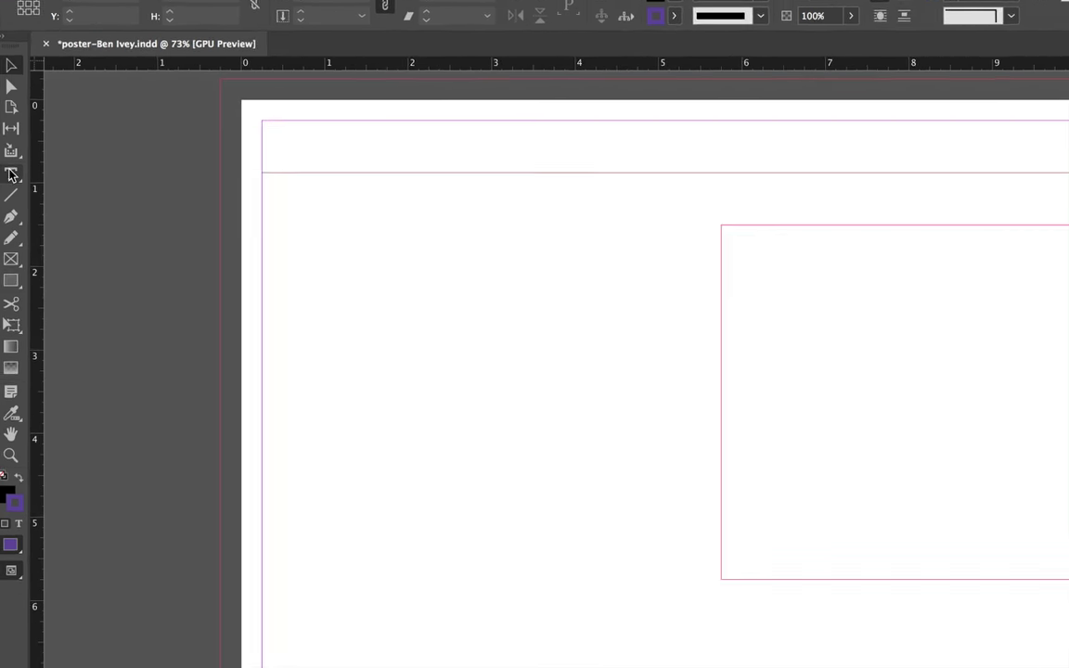
# Step: Place festival.txt into the top text frame
pyautogui.click(13, 177)
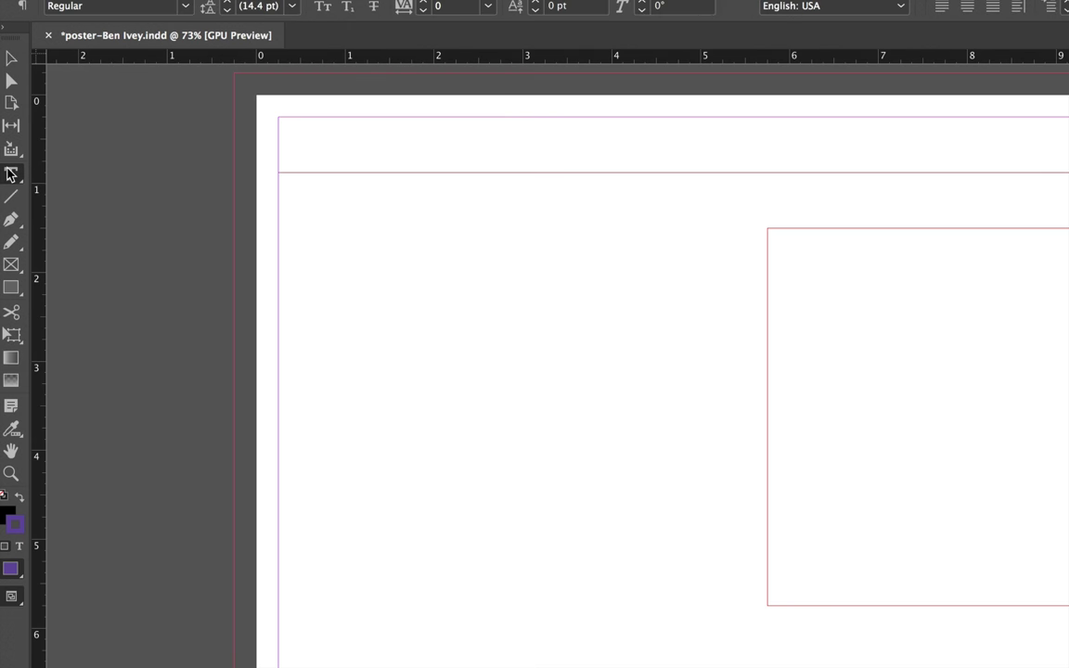
pyautogui.click(290, 139)
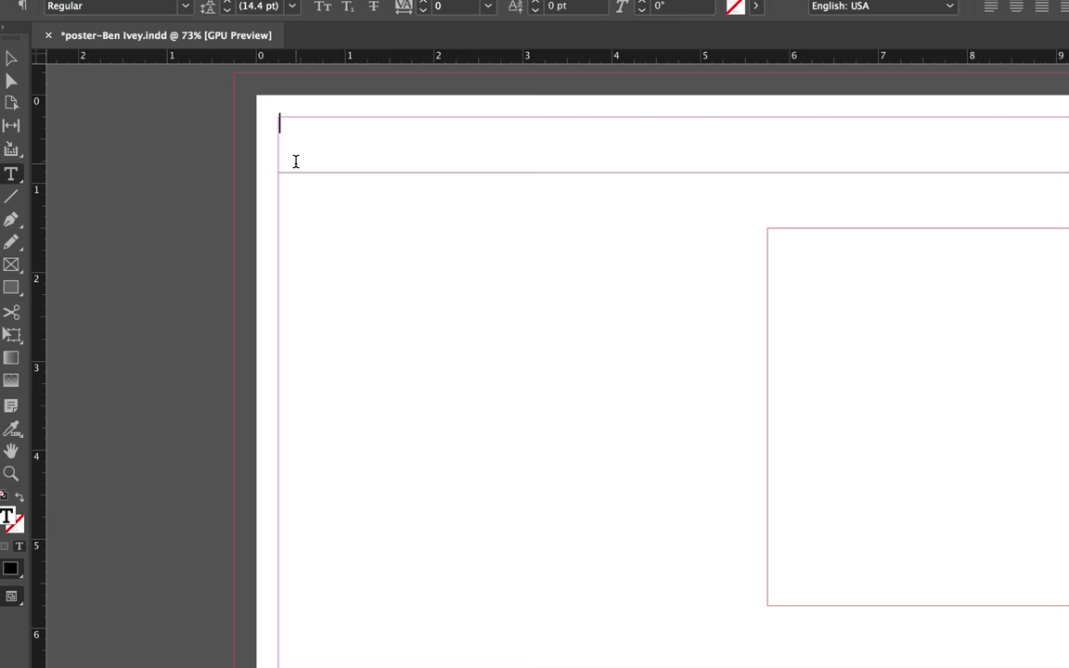
pyautogui.click(150, 0)
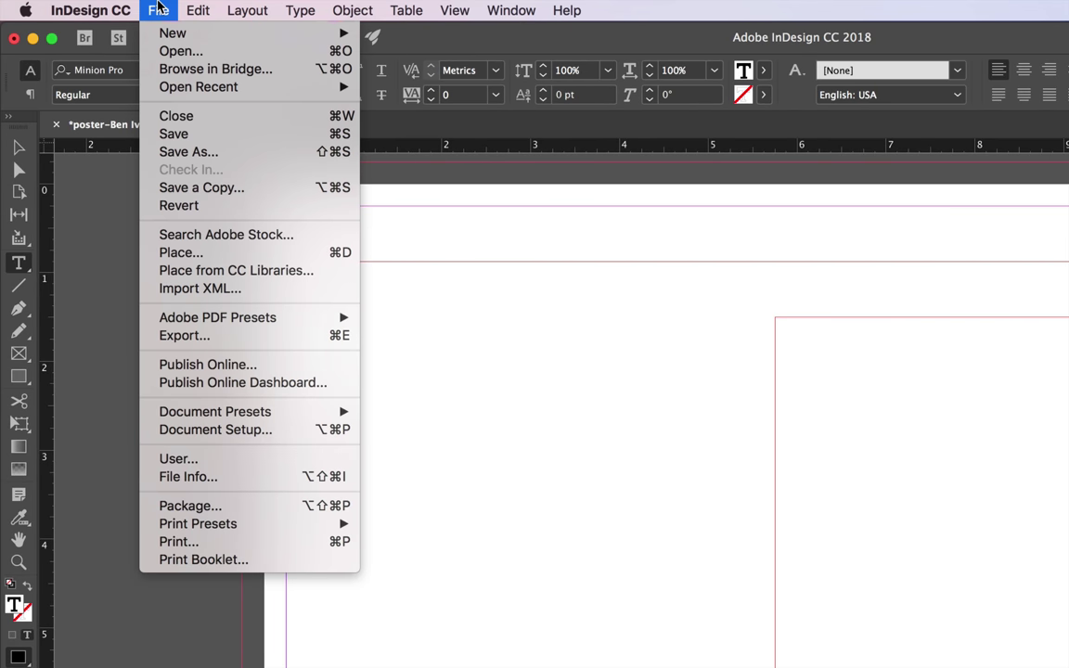
pyautogui.click(235, 256)
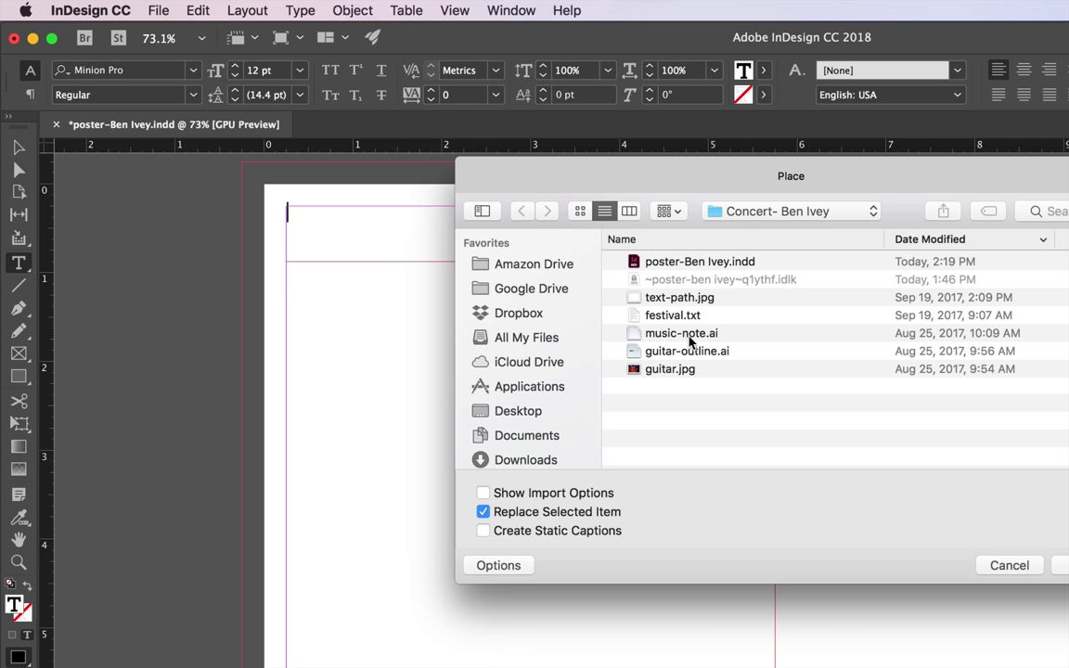
pyautogui.click(691, 314)
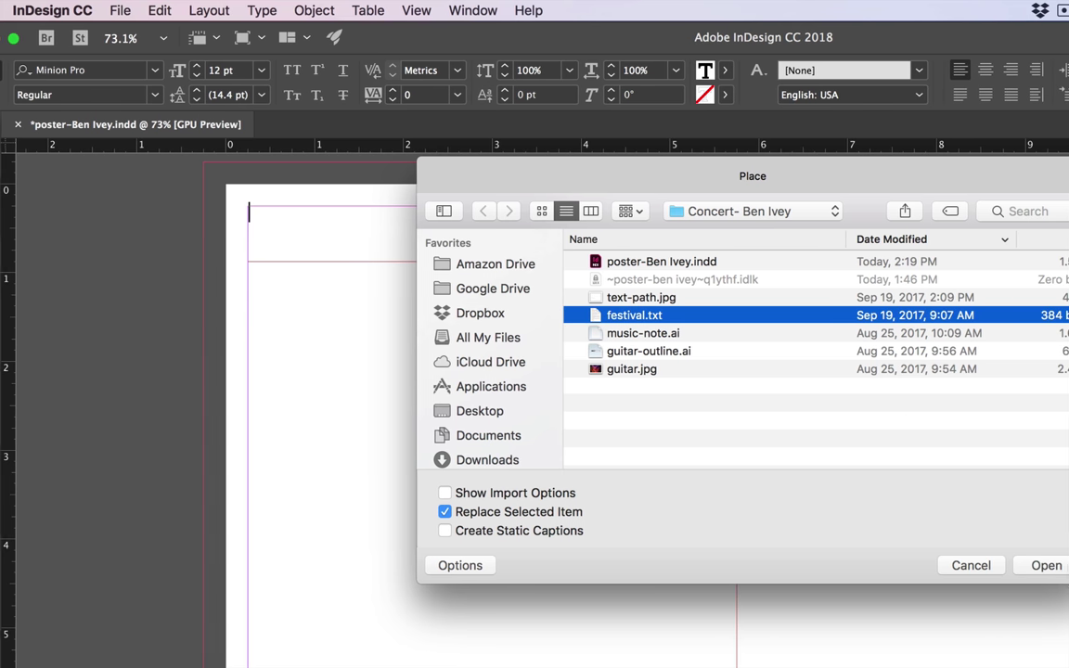
pyautogui.click(1068, 566)
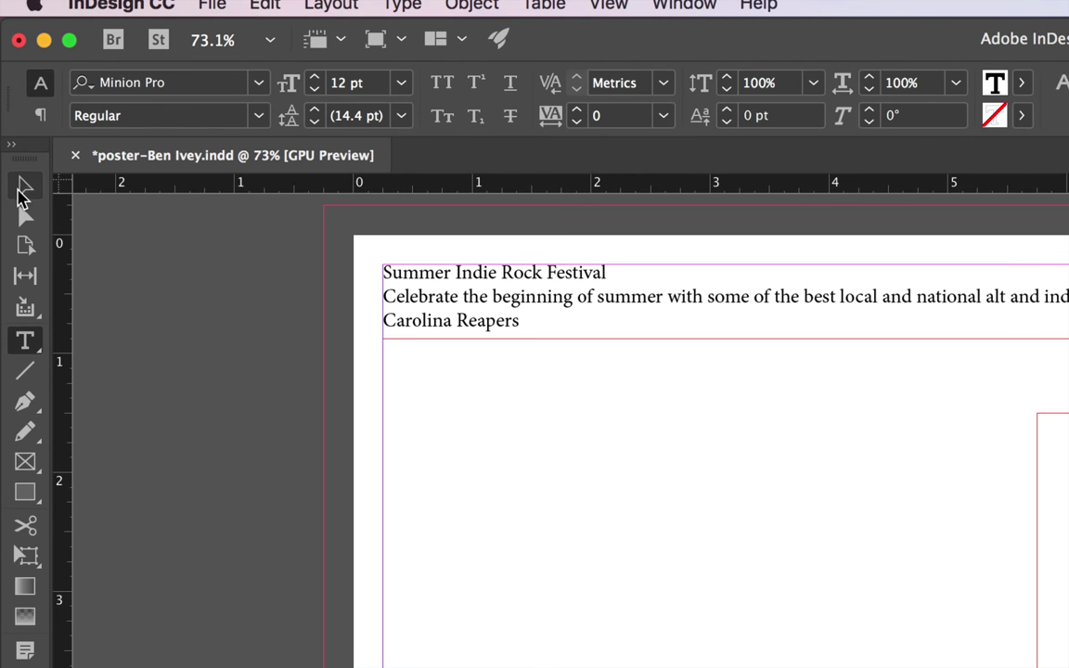
# Step: Thread the top frame's overflow text into the right-hand frame, then into the bottom frame
pyautogui.click(12, 99)
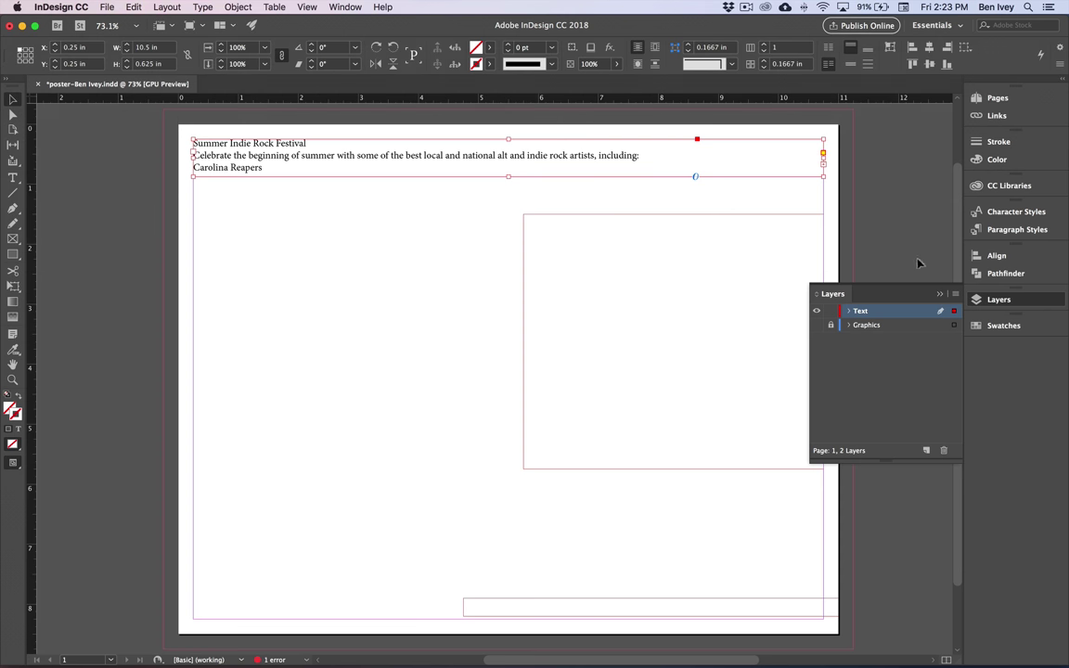
pyautogui.click(1011, 304)
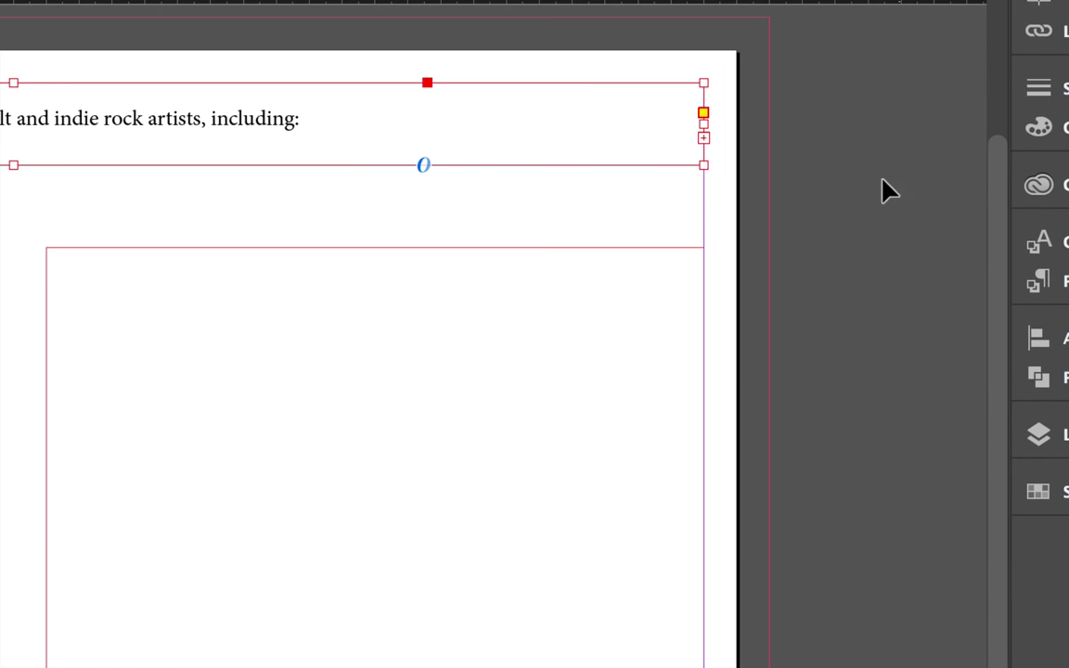
pyautogui.click(704, 137)
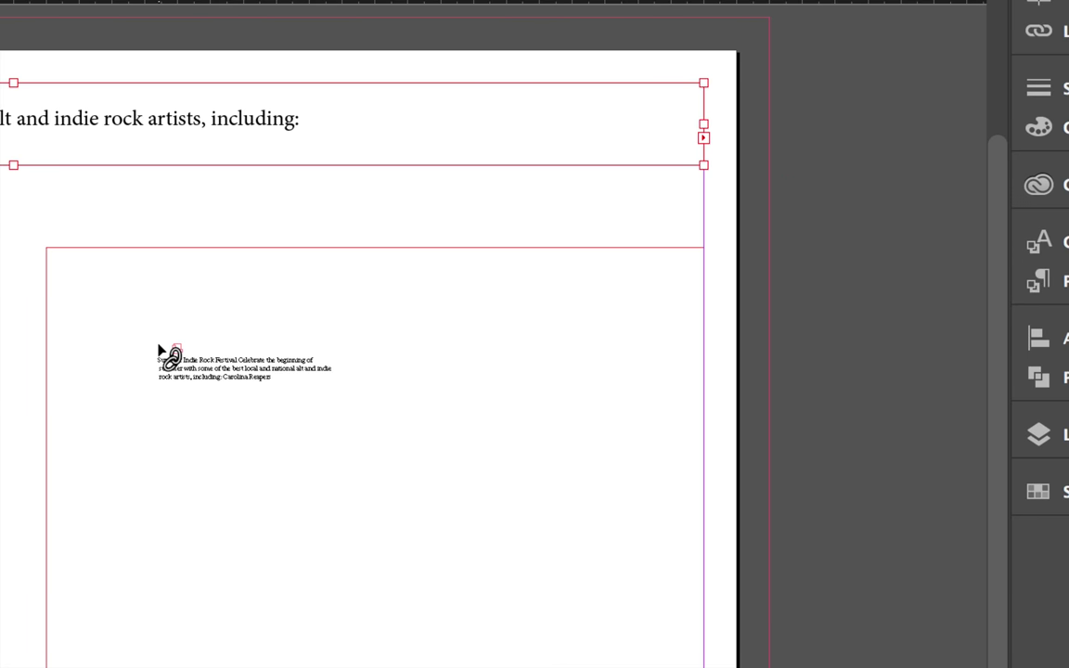
pyautogui.moveTo(157, 350); pyautogui.dragTo(153, 351)
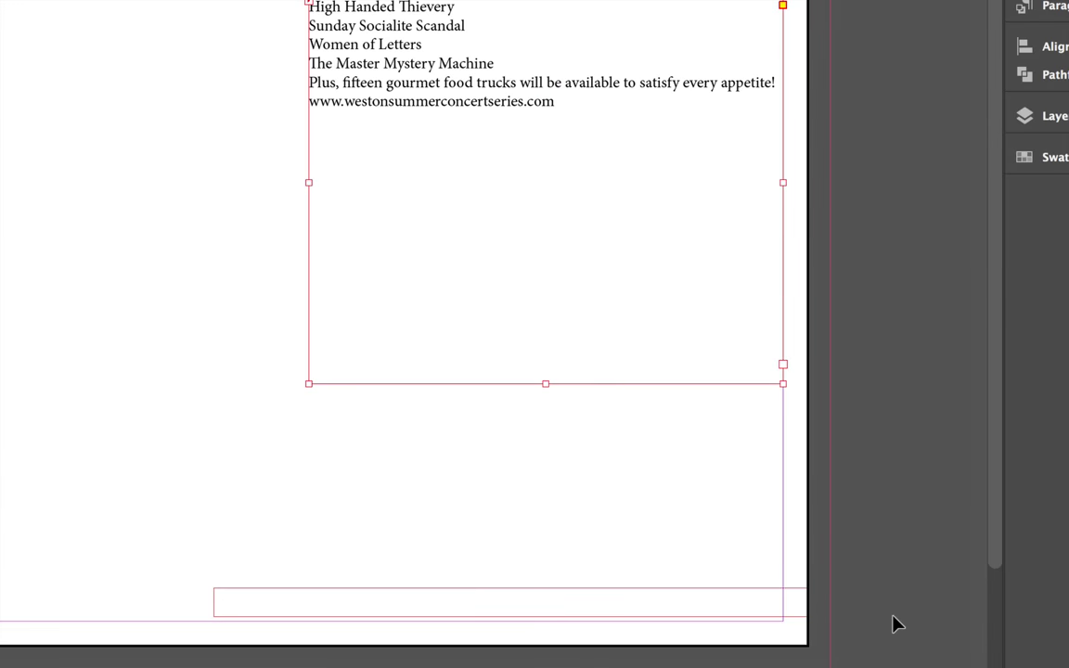
pyautogui.click(784, 366)
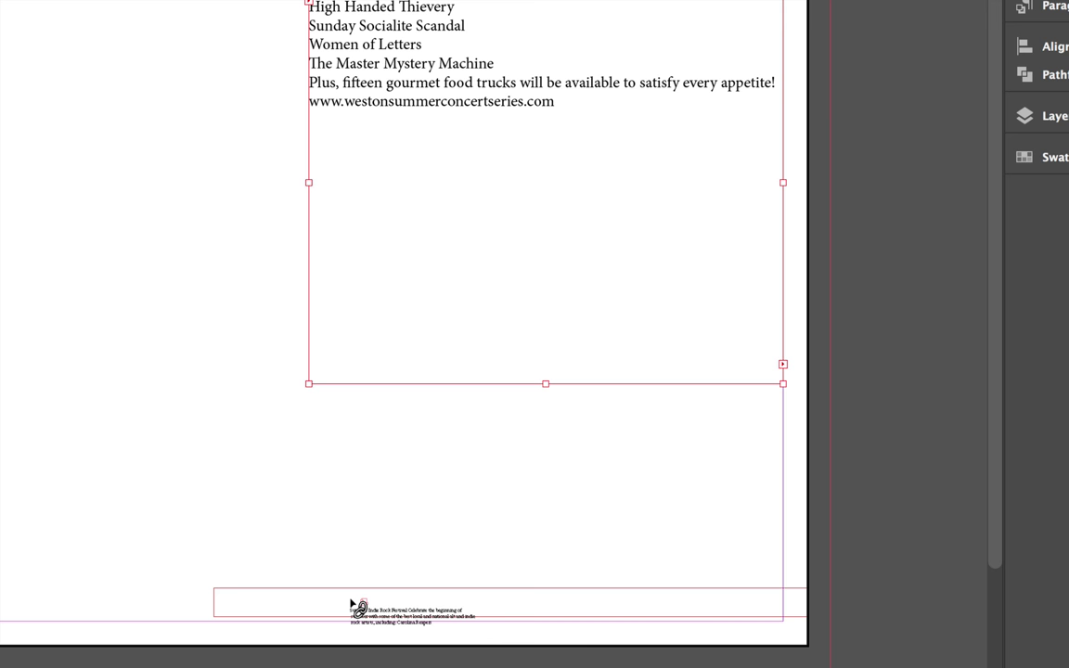
pyautogui.click(360, 609)
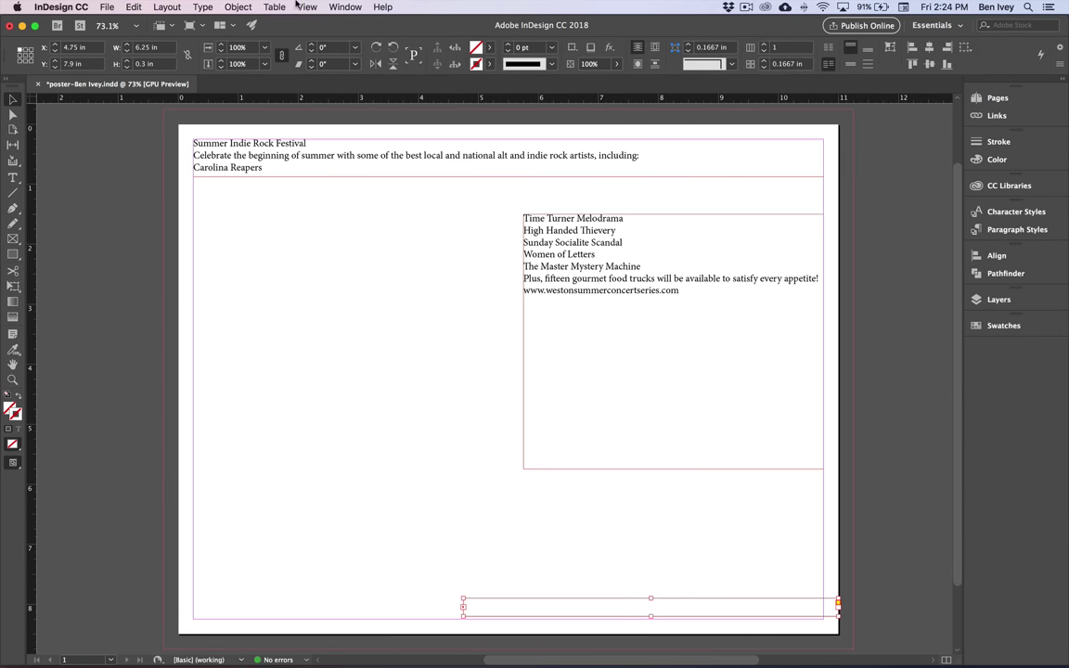
# Step: Show the text threads, hide them again, and save the poster
pyautogui.click(308, 6)
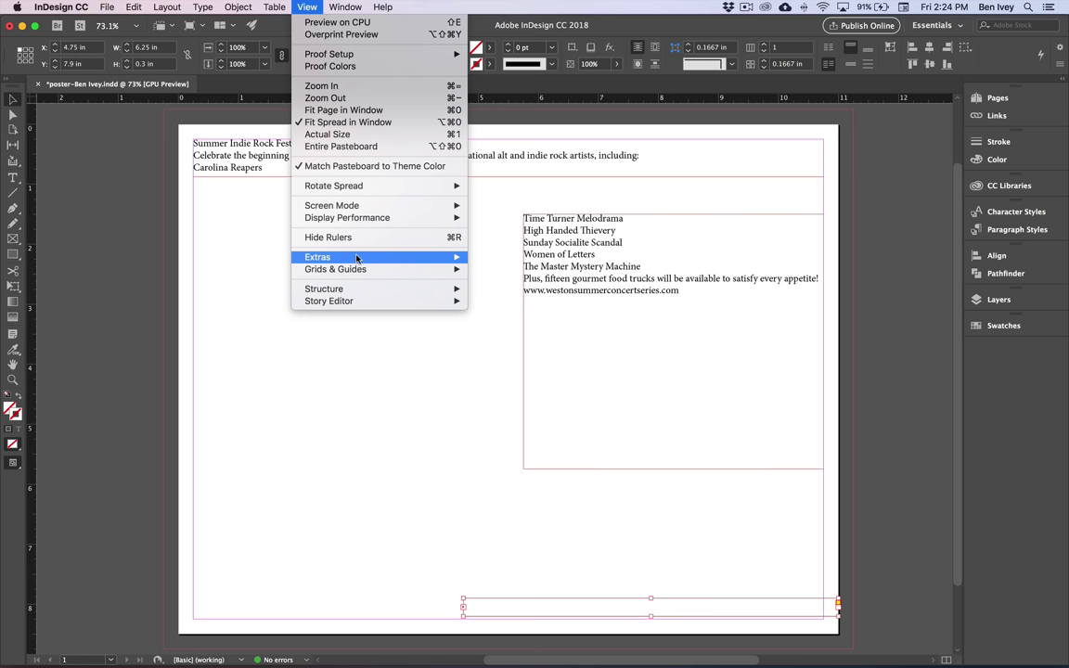
pyautogui.moveTo(357, 258)
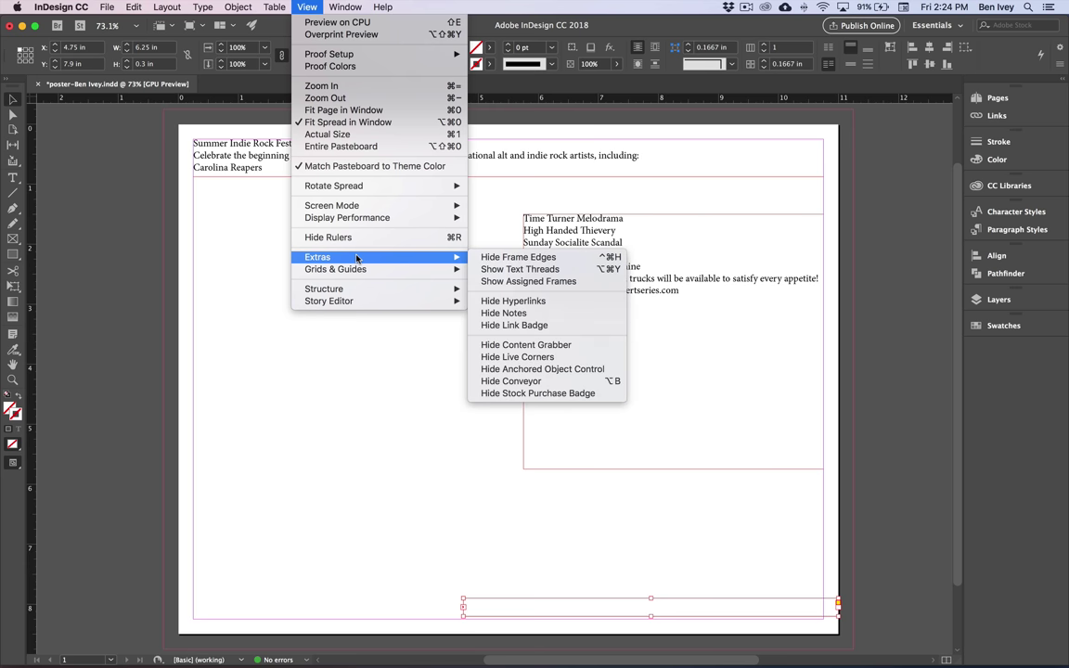
pyautogui.click(557, 272)
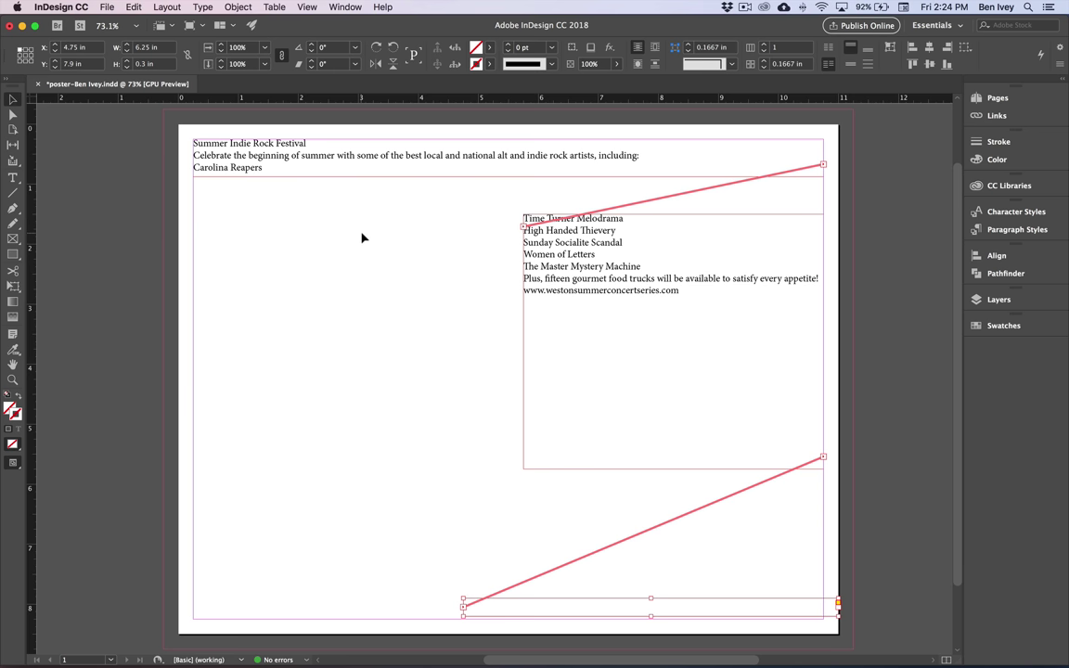
pyautogui.click(307, 6)
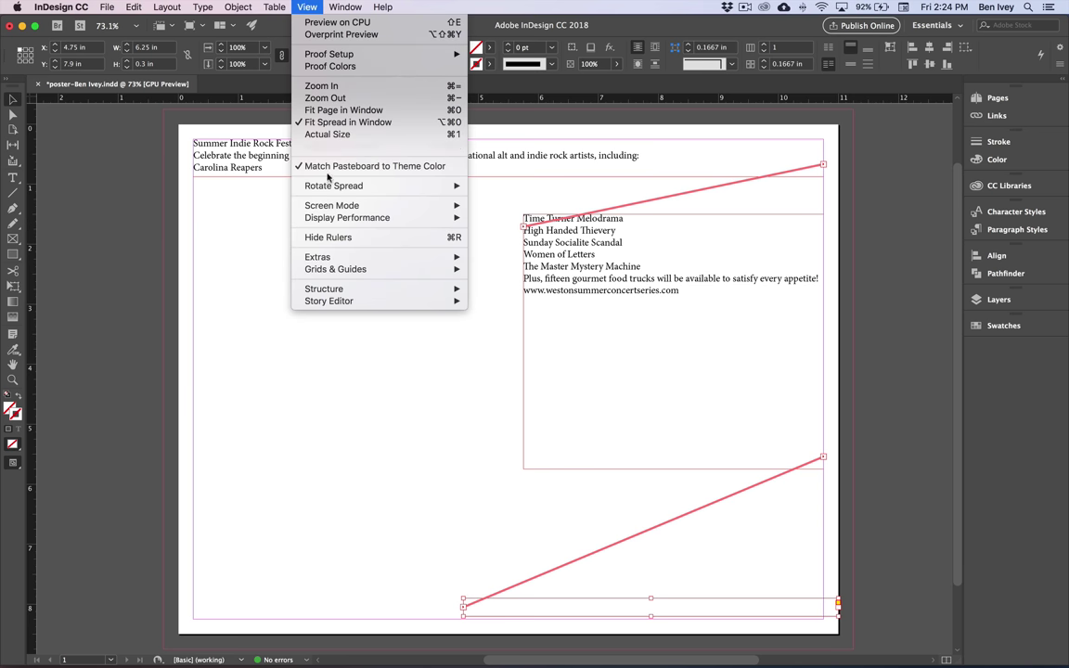
pyautogui.moveTo(320, 257)
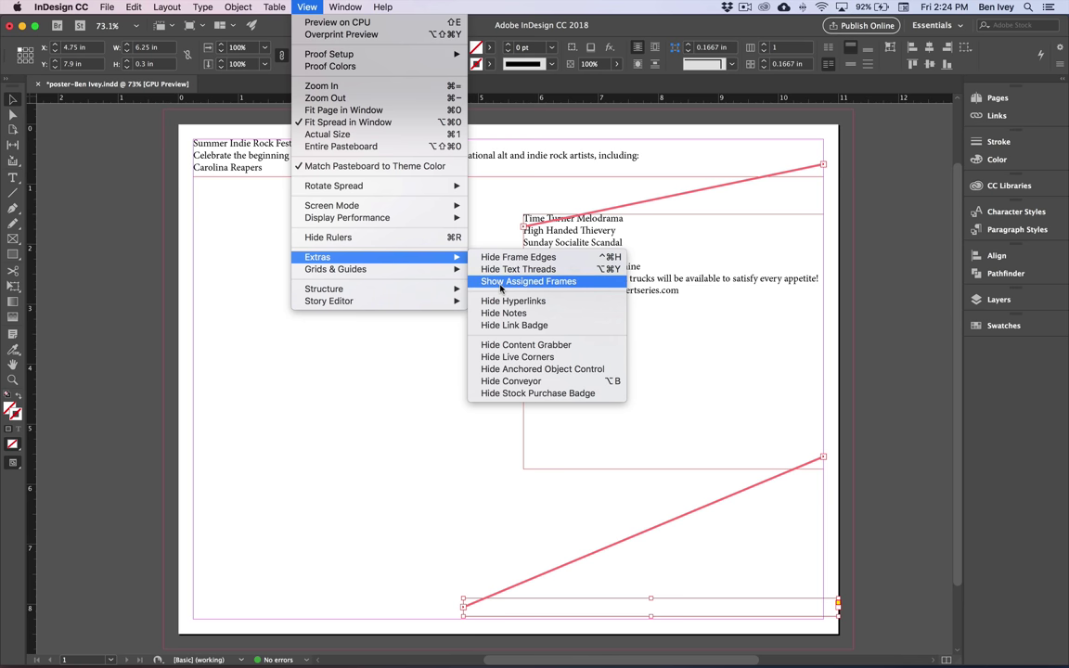
pyautogui.click(524, 269)
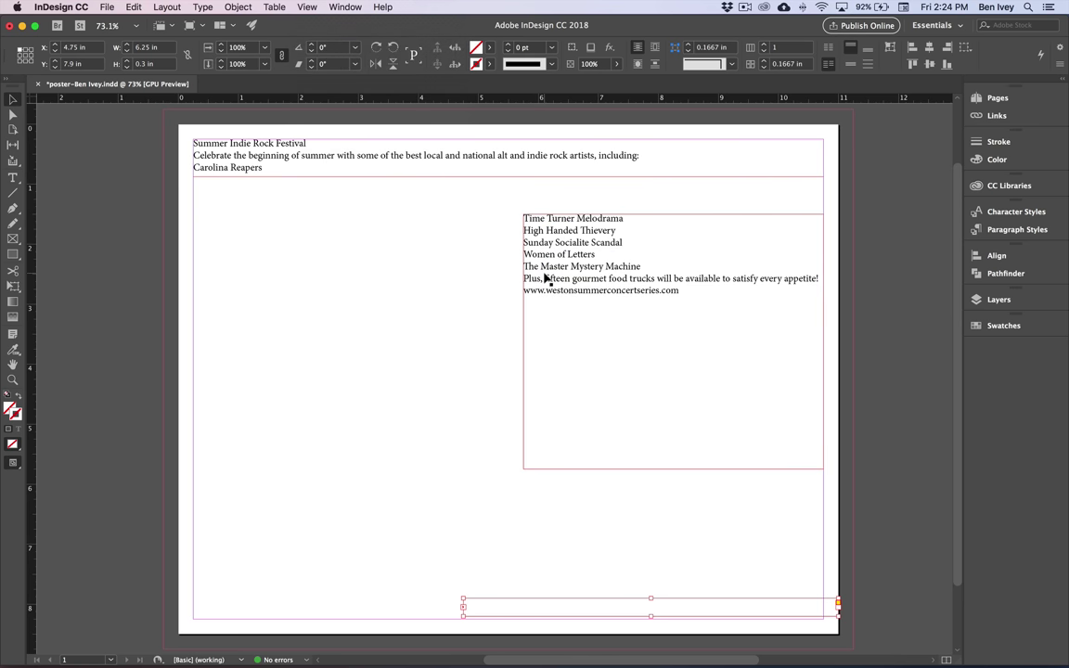
pyautogui.click(106, 6)
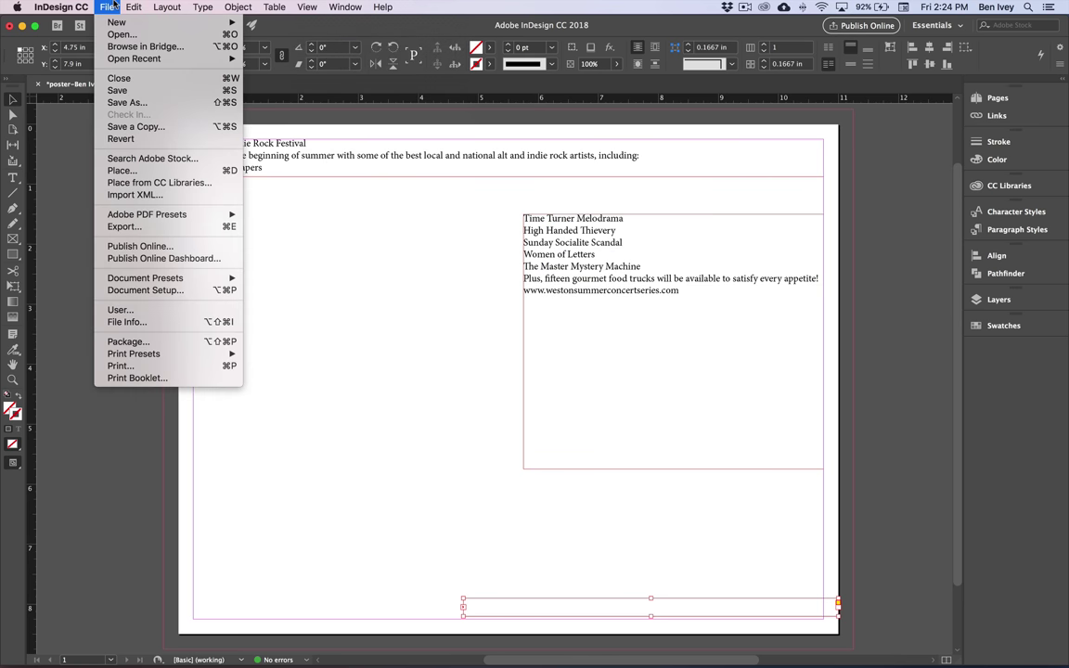
pyautogui.click(146, 90)
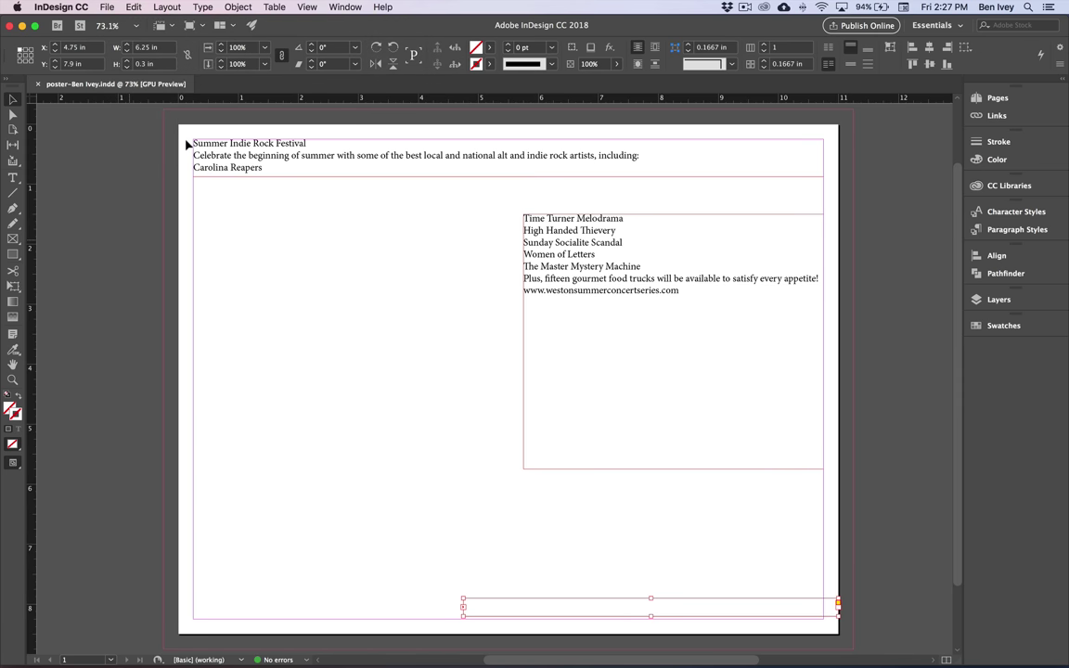
# Step: Insert a frame break after 'Summer Indie Rock Festival' and clear the empty line atop the body frame
pyautogui.click(12, 178)
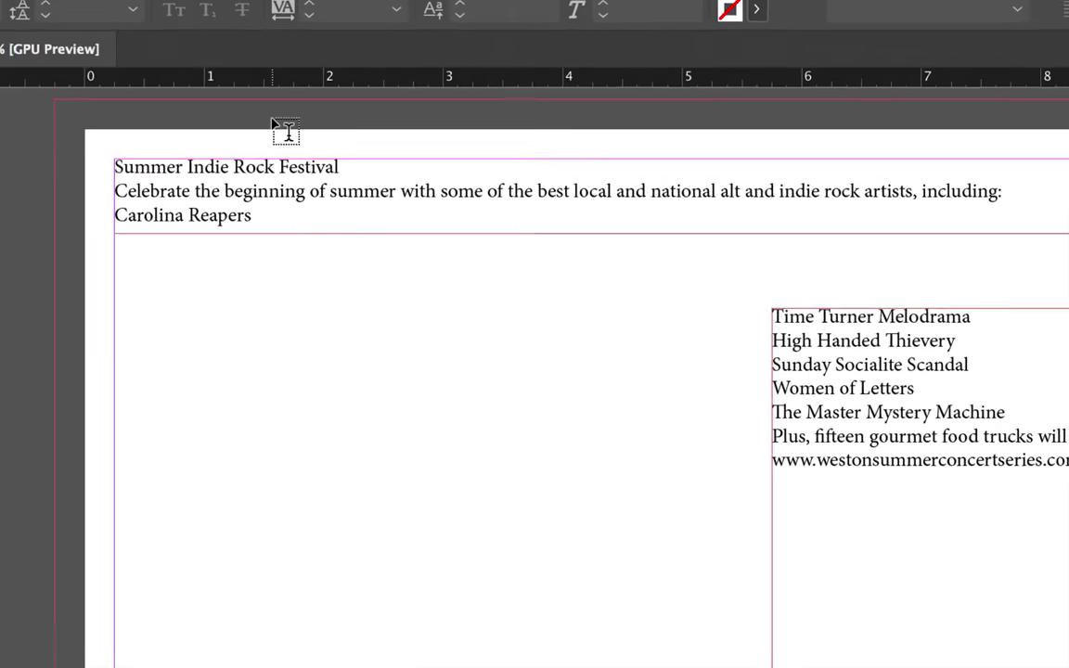
pyautogui.click(341, 168)
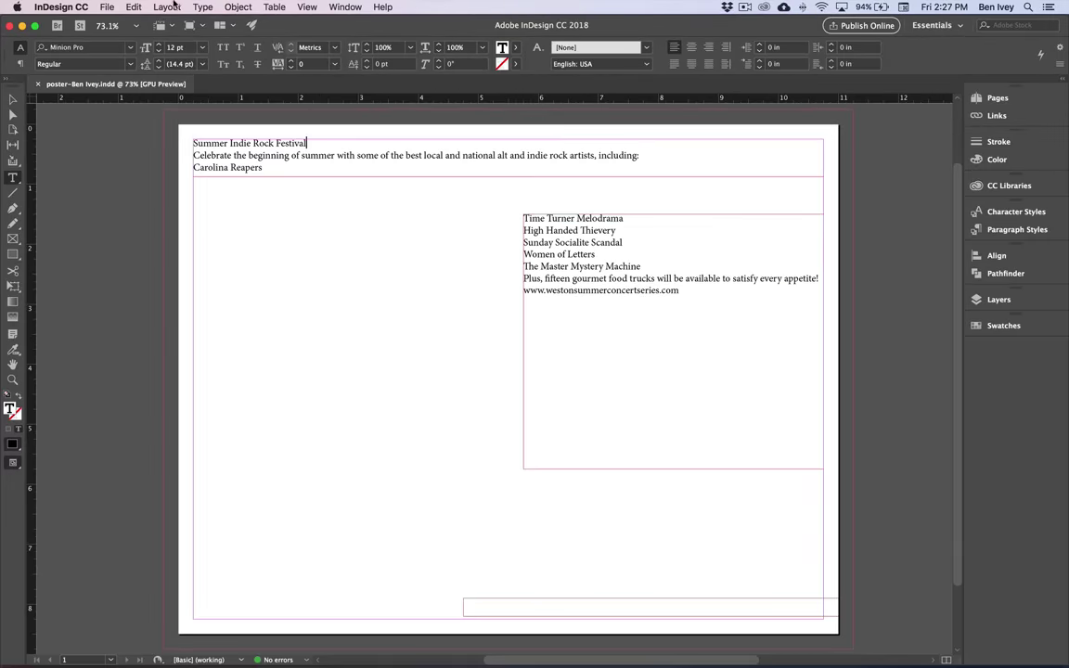
pyautogui.click(208, 7)
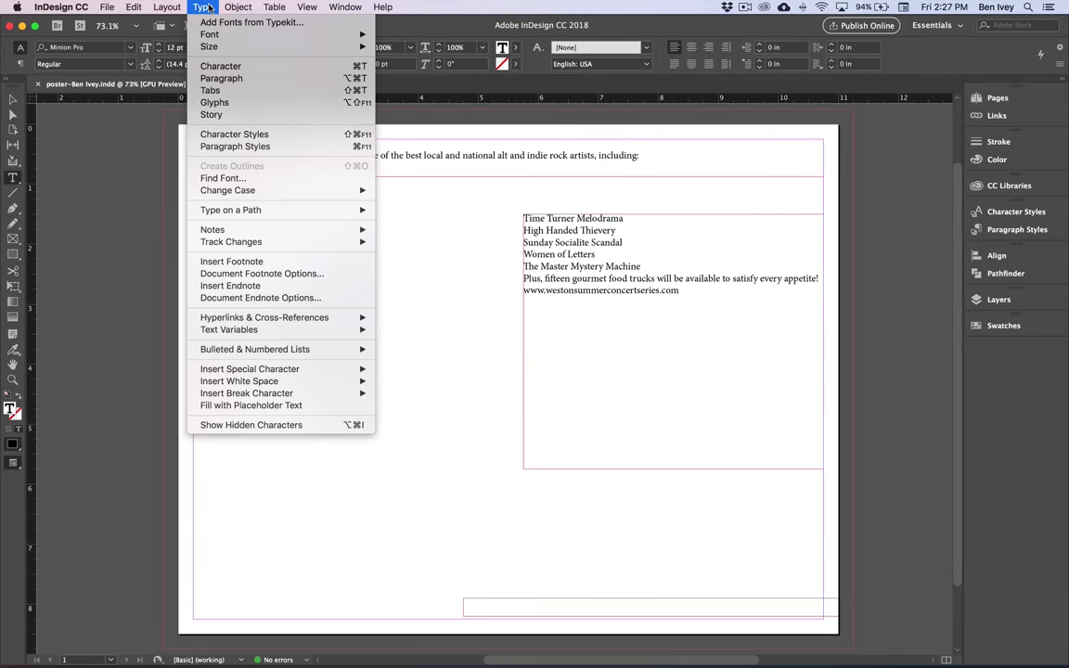
pyautogui.moveTo(257, 384)
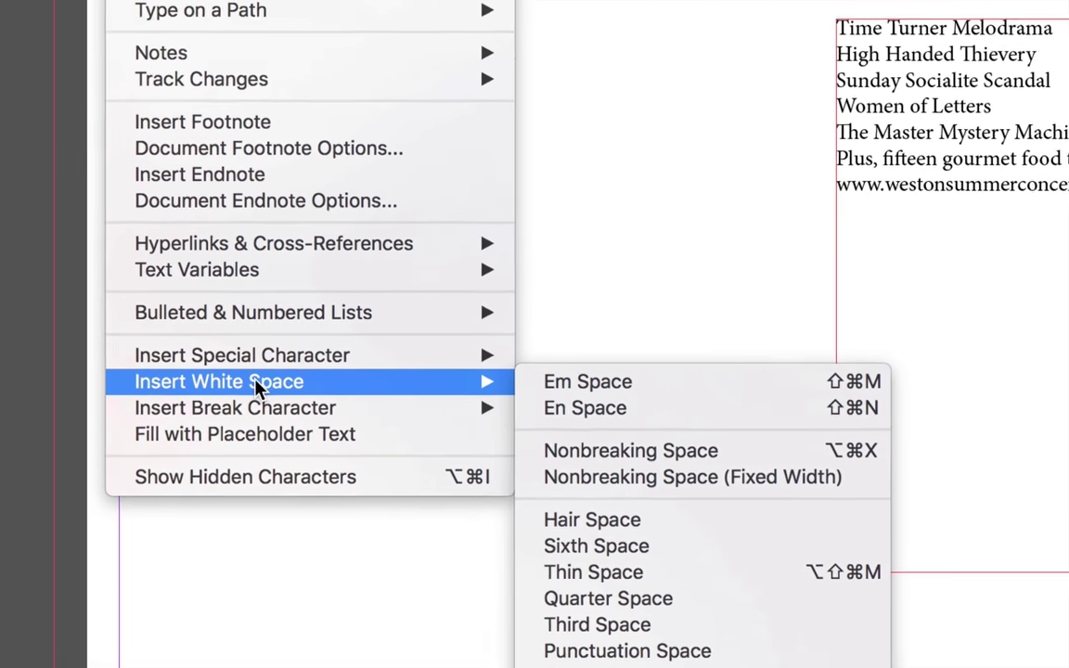
pyautogui.moveTo(281, 416)
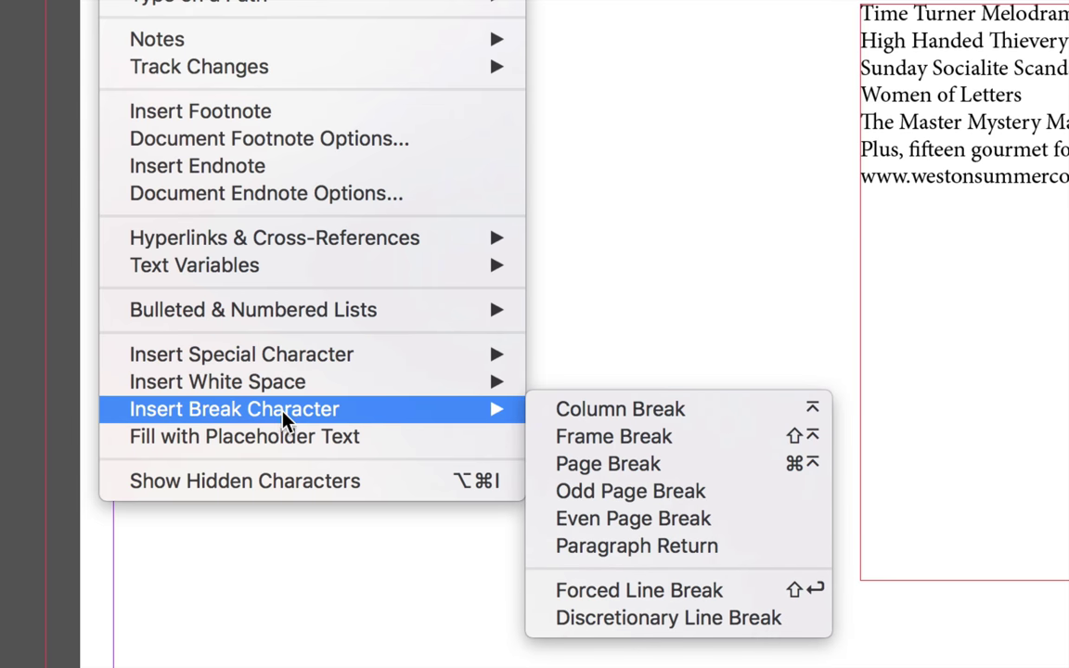
pyautogui.click(594, 446)
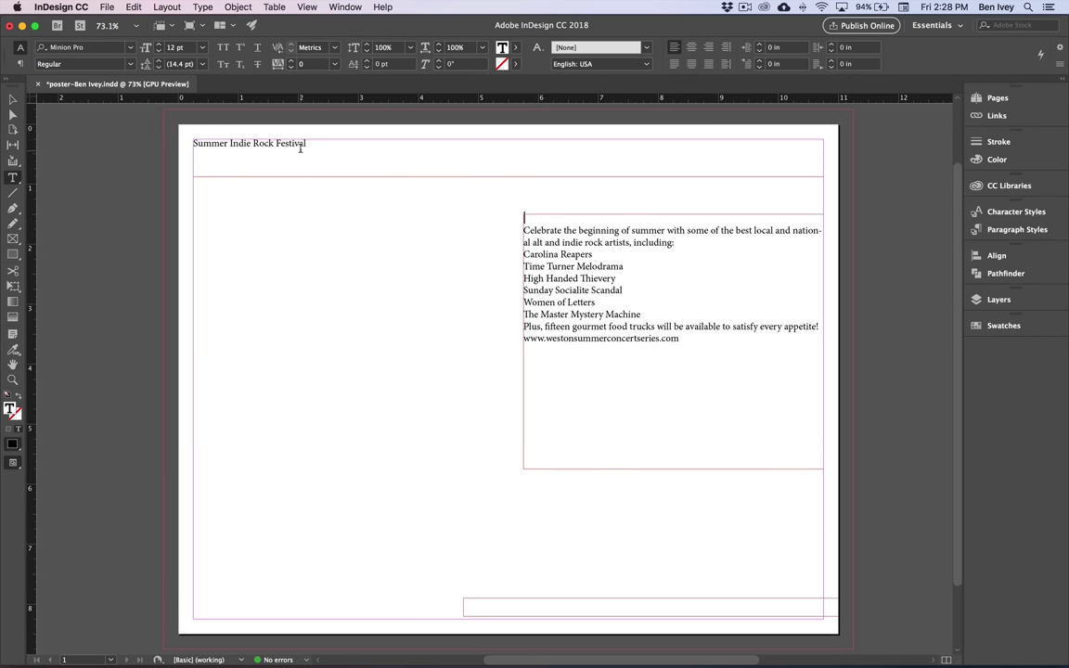
pyautogui.click(526, 220)
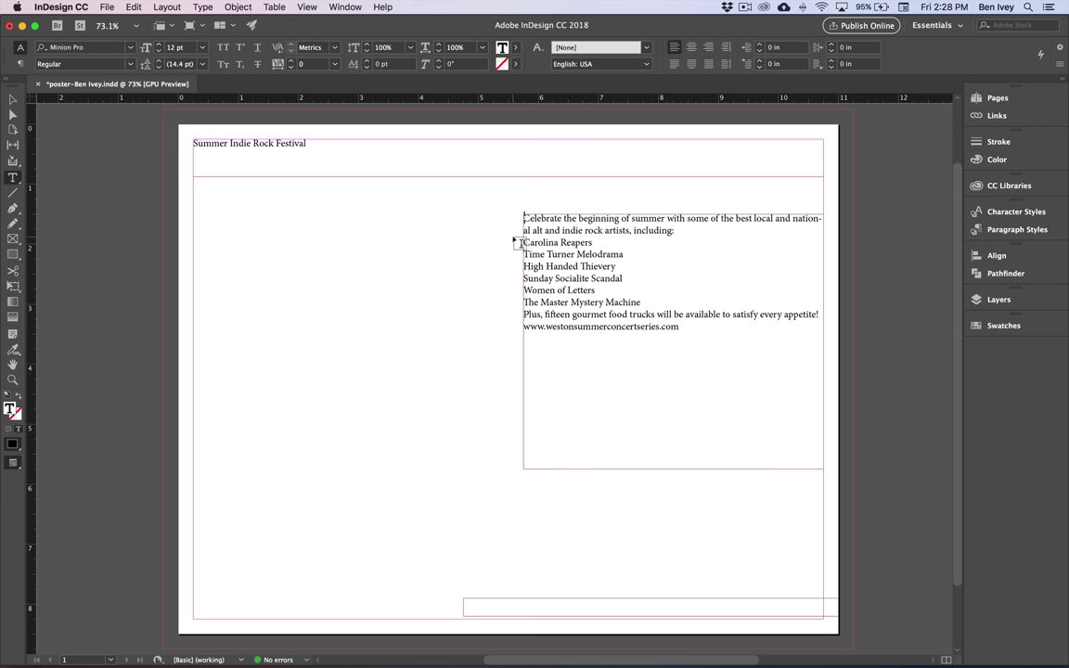
# Step: Turn on Show Hidden Characters and place the cursor just before the web address
pyautogui.click(202, 6)
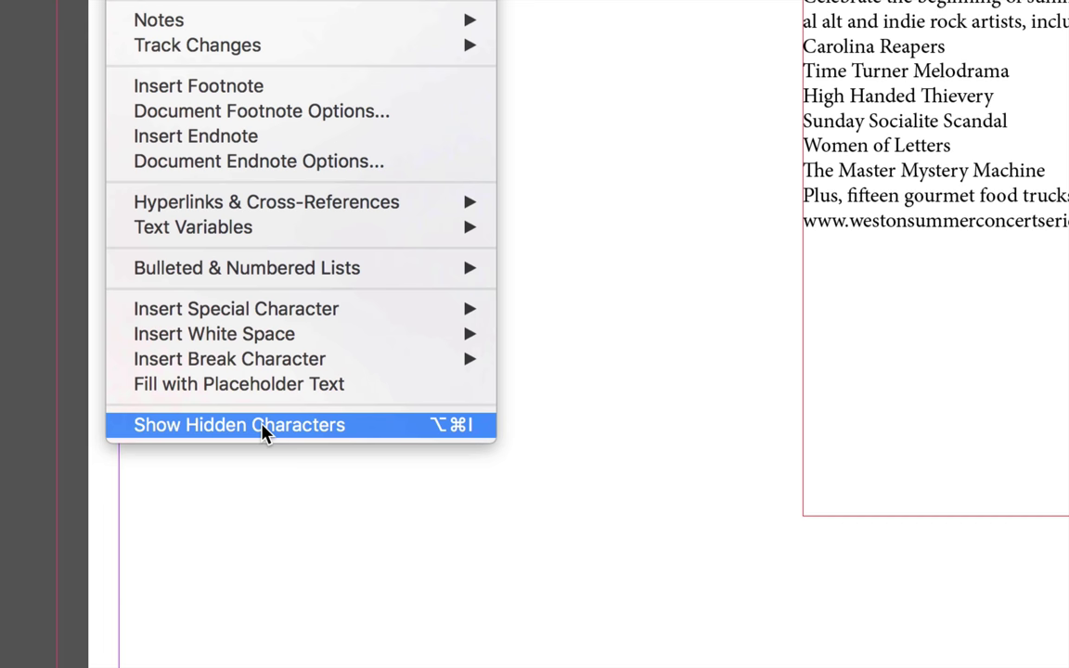
pyautogui.click(264, 426)
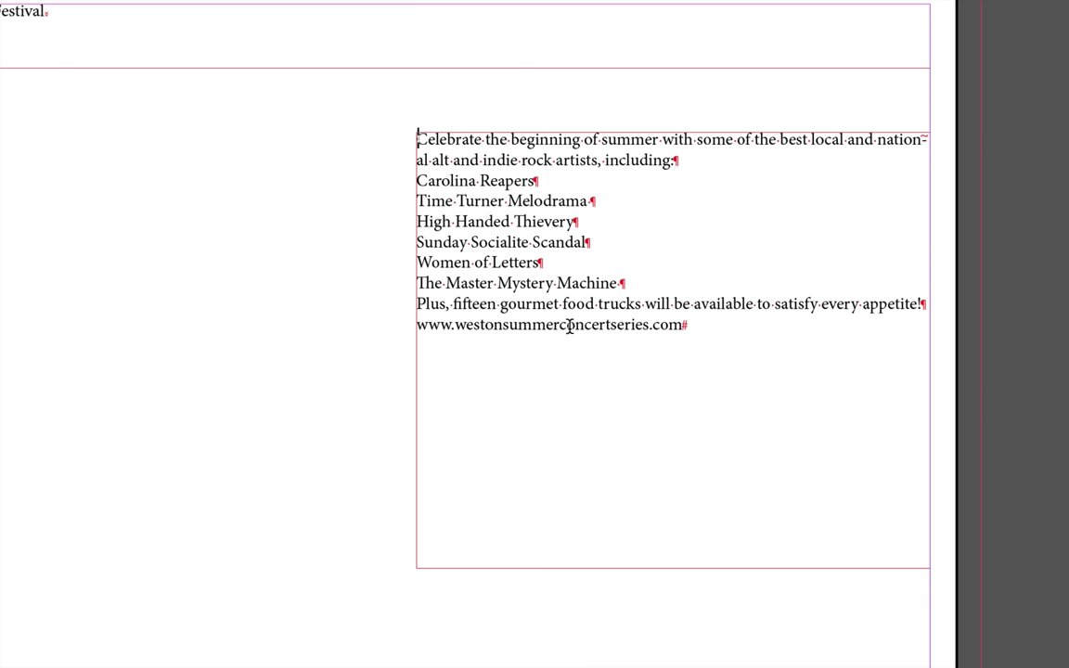
pyautogui.moveTo(530, 325); pyautogui.dragTo(672, 327)
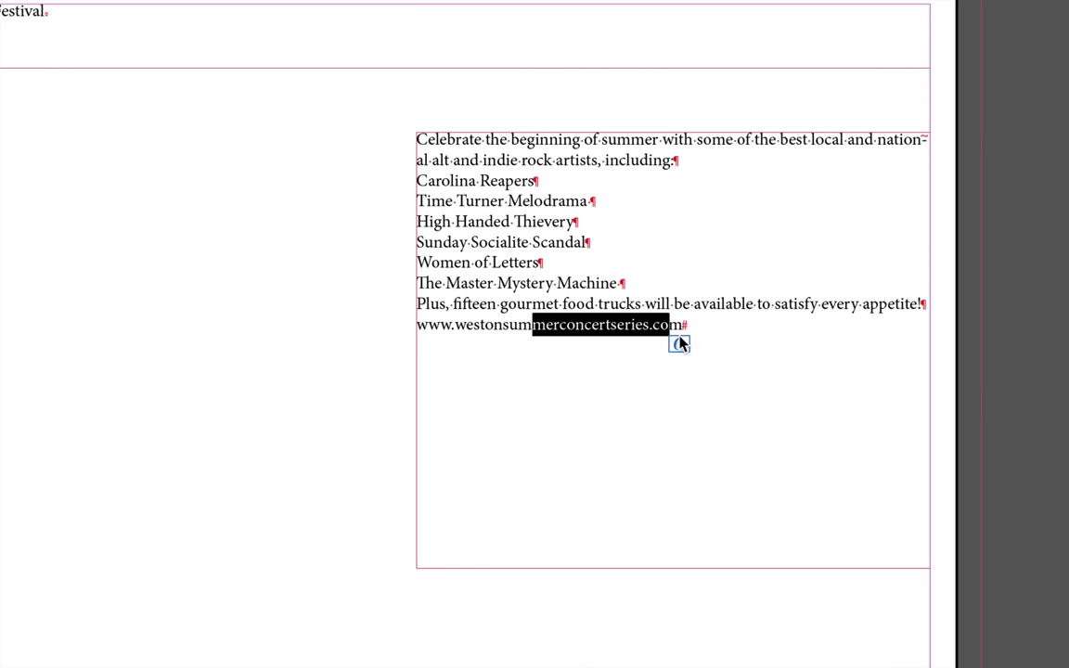
pyautogui.click(506, 327)
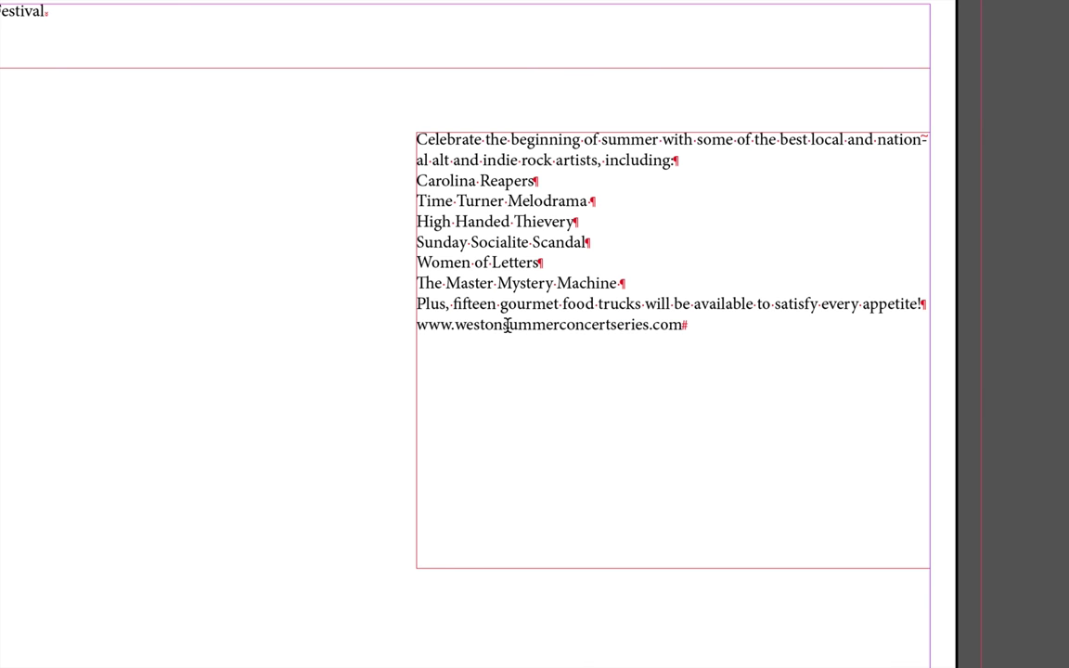
pyautogui.click(418, 325)
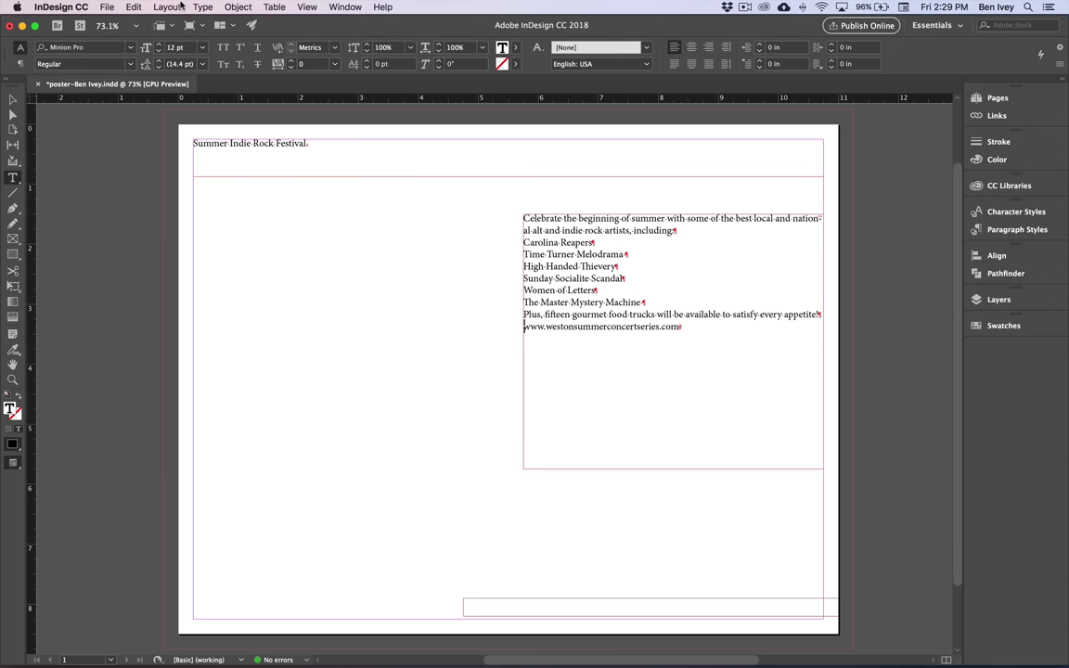
# Step: Insert a frame break so the web address moves alone into the bottom frame
pyautogui.click(204, 7)
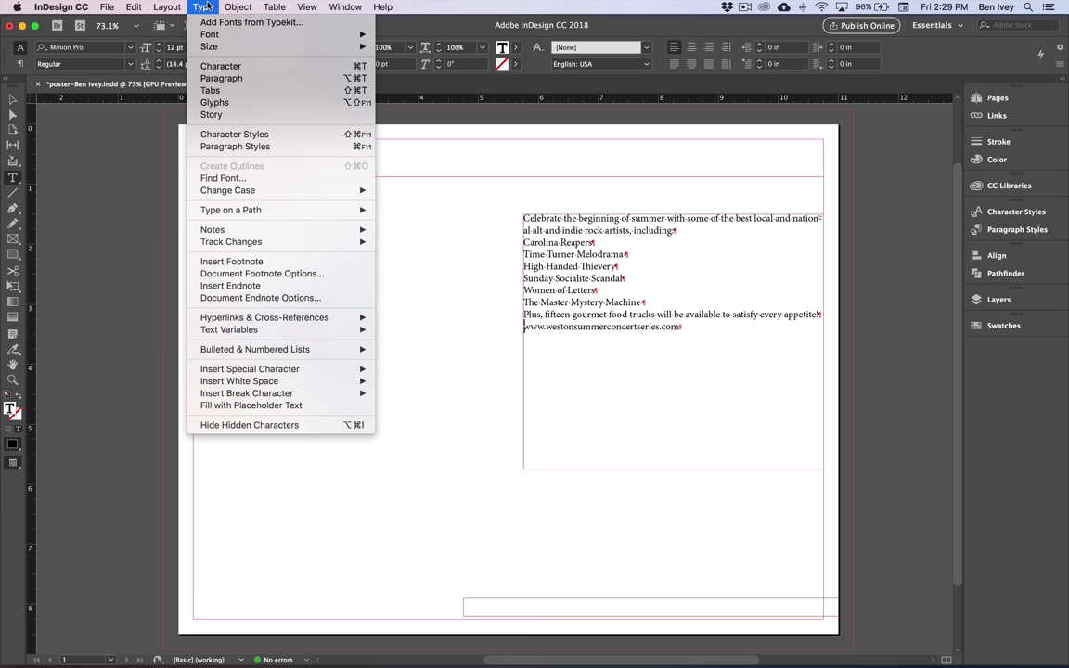
pyautogui.moveTo(292, 396)
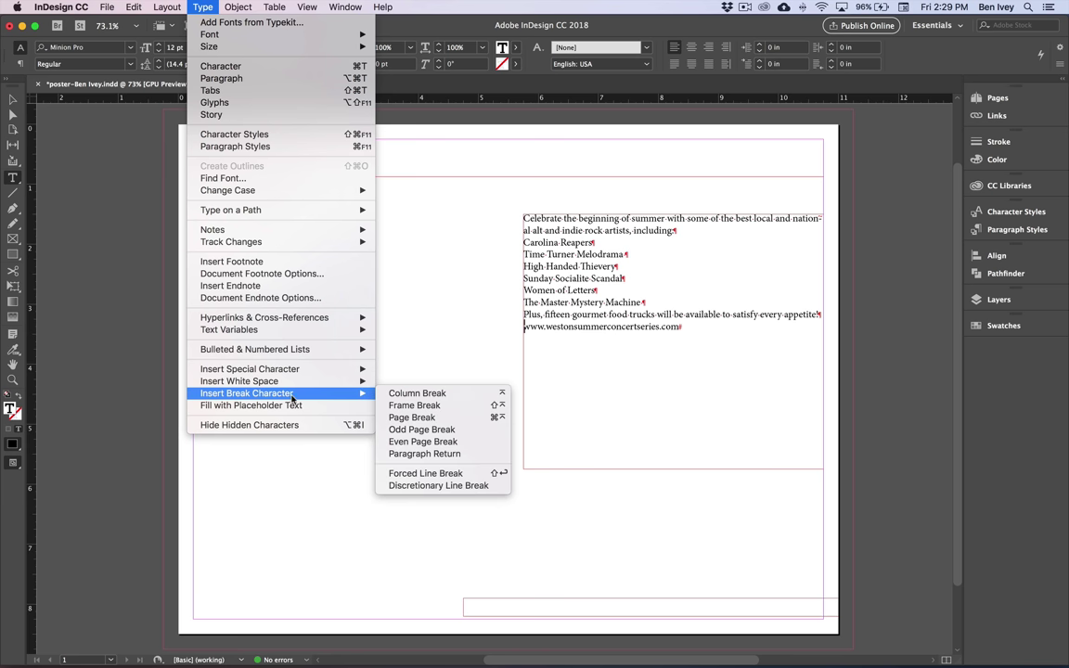
pyautogui.click(414, 407)
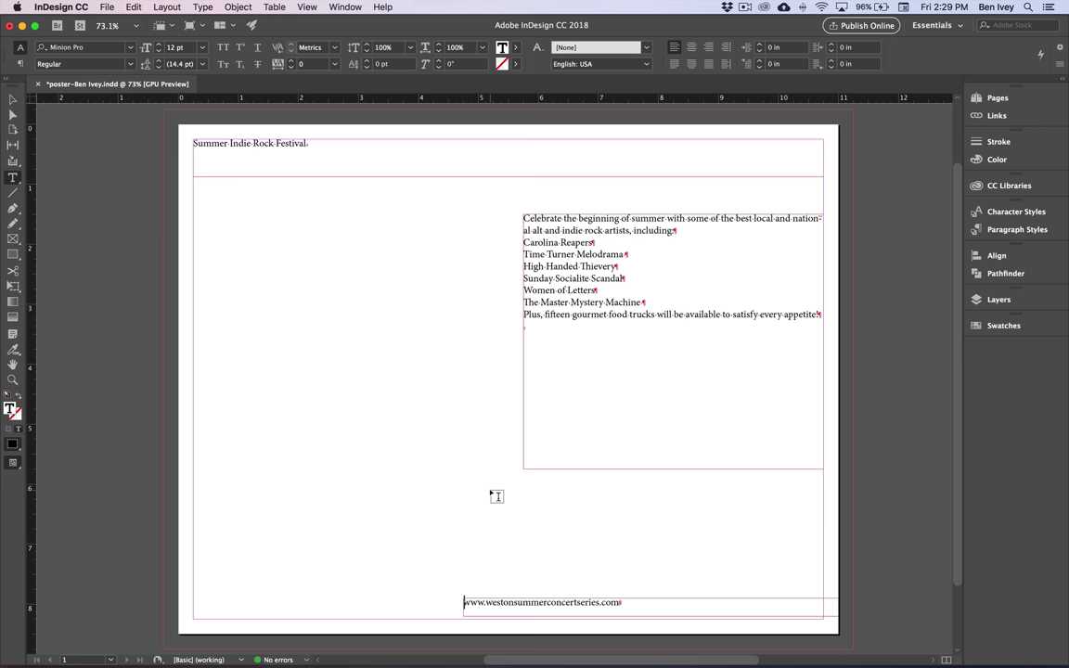
pyautogui.moveTo(620, 603); pyautogui.dragTo(297, 172)
pyautogui.moveTo(477, 293); pyautogui.dragTo(579, 472)
pyautogui.moveTo(615, 588); pyautogui.dragTo(638, 606)
# Step: Save the document, select the headline line, and bring up the Character panel
pyautogui.click(107, 7)
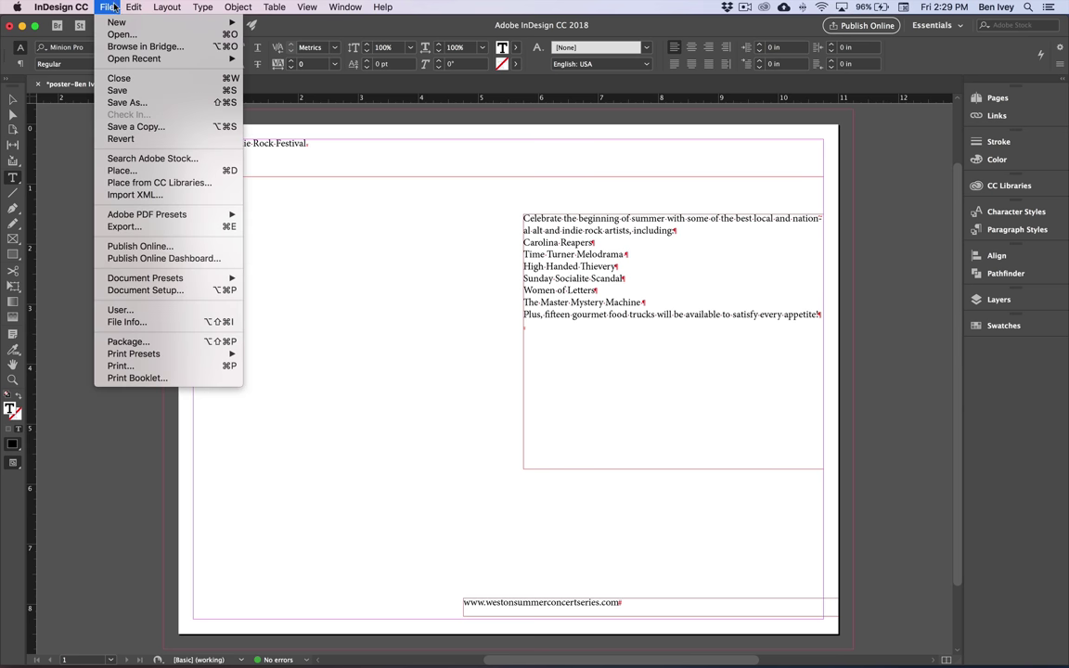
pyautogui.click(131, 91)
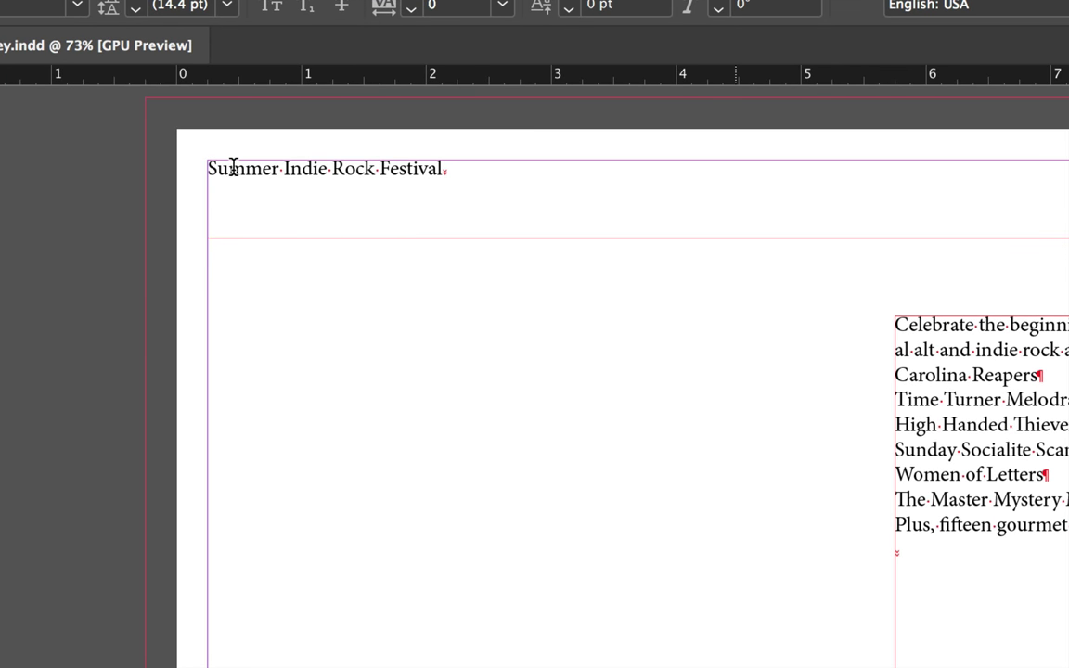
pyautogui.tripleClick(233, 166)
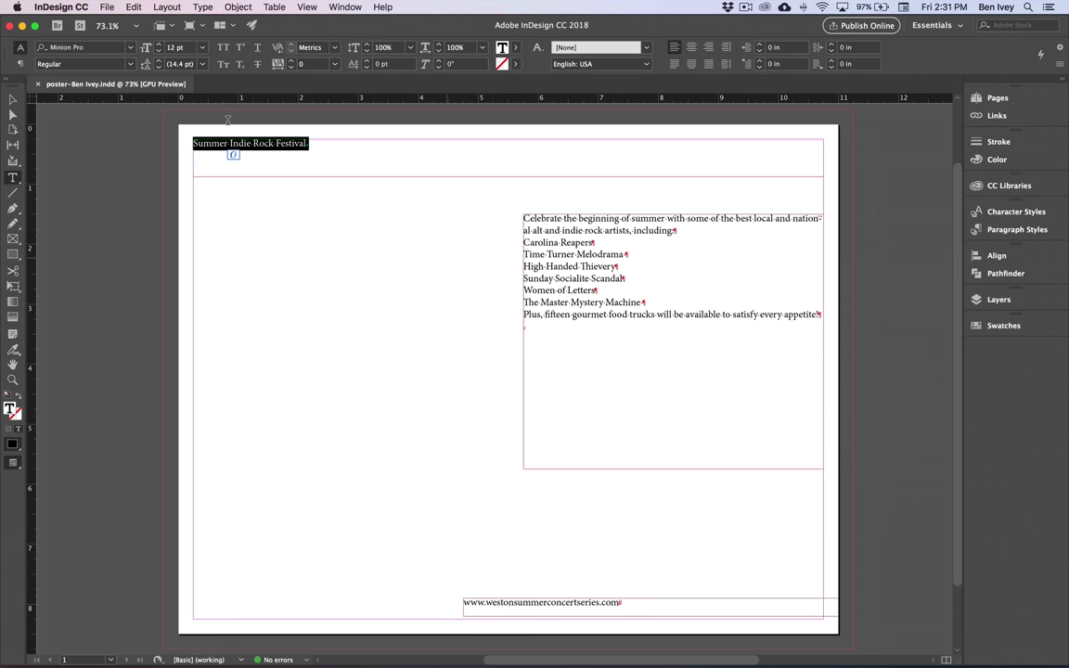
pyautogui.click(341, 6)
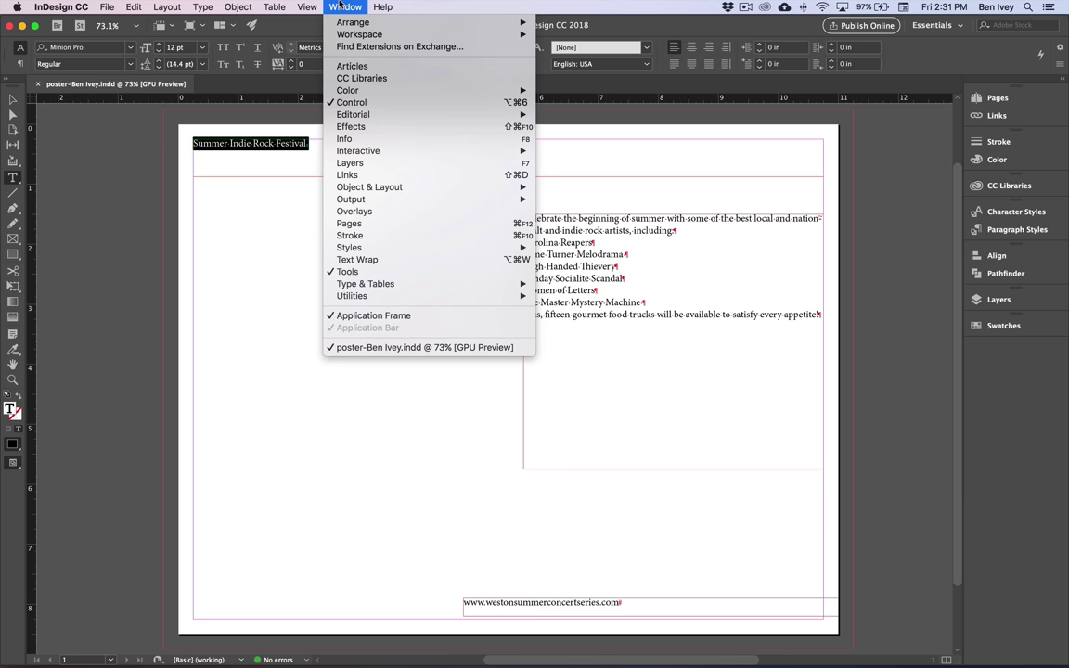
pyautogui.moveTo(424, 291)
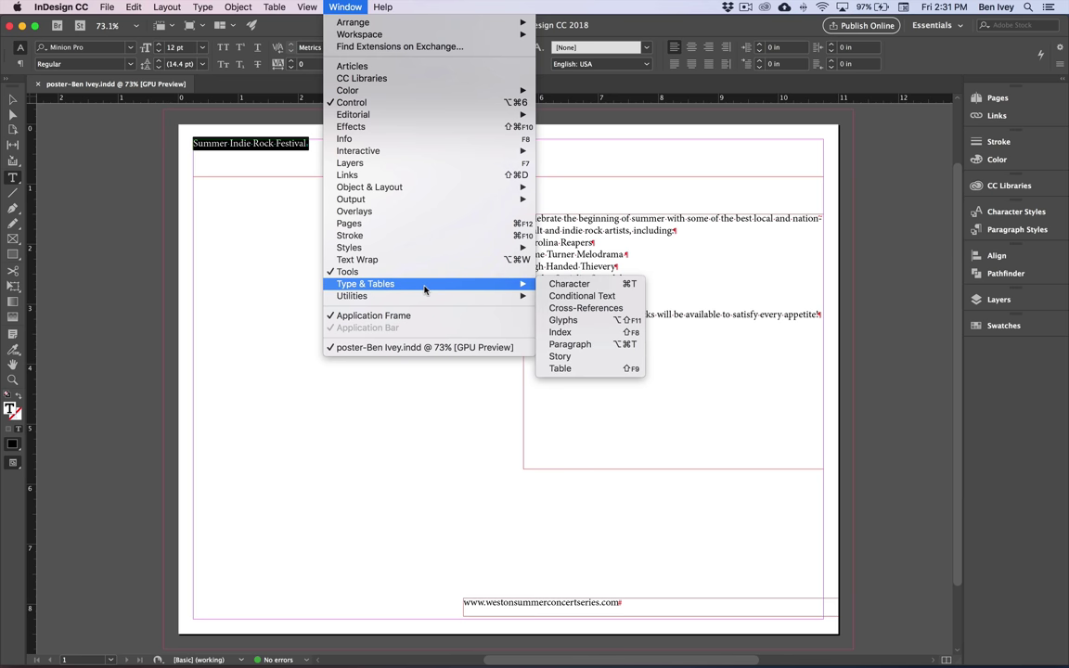
pyautogui.click(579, 290)
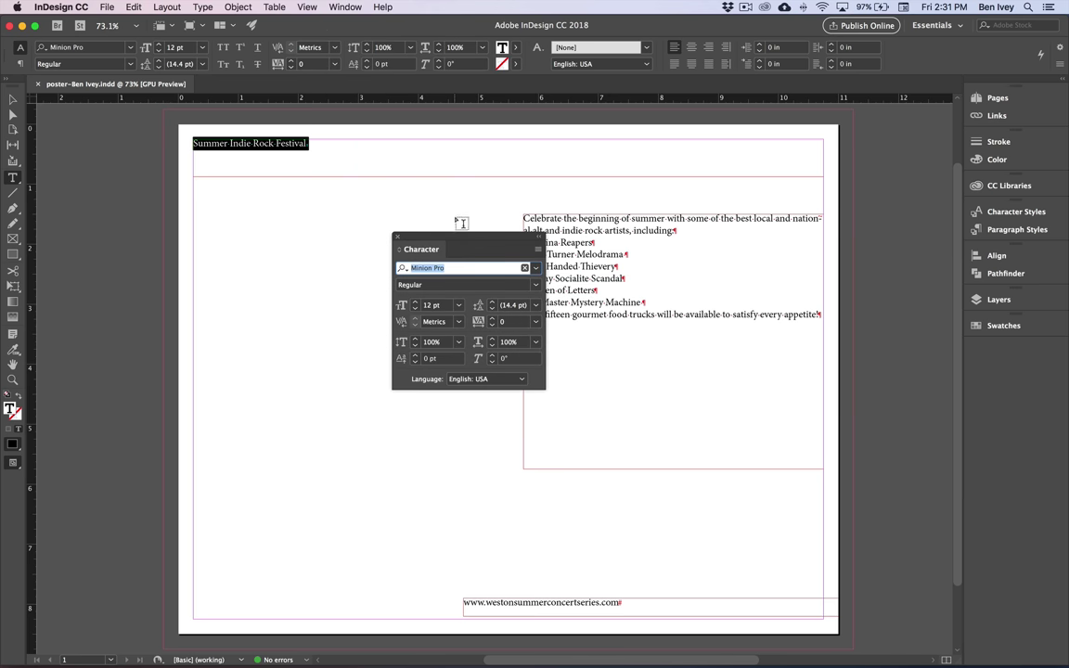
pyautogui.moveTo(461, 222); pyautogui.dragTo(237, 198)
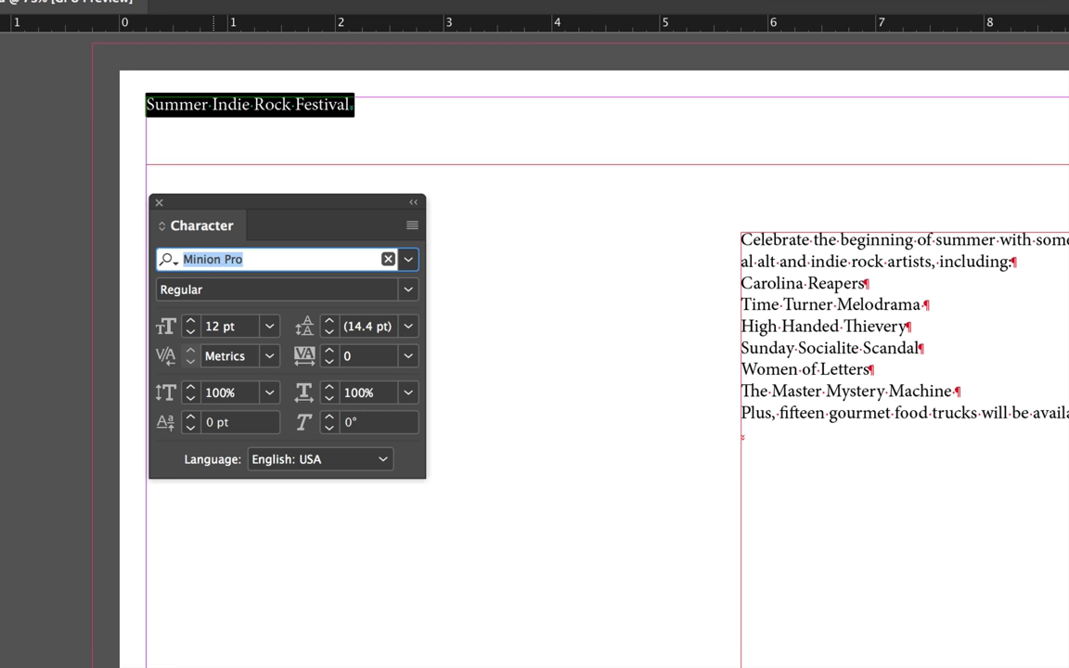
# Step: Set the headline in ATC Onyx Bold, 60 pt, 80% horizontal scale, All Caps
pyautogui.write('atc o')
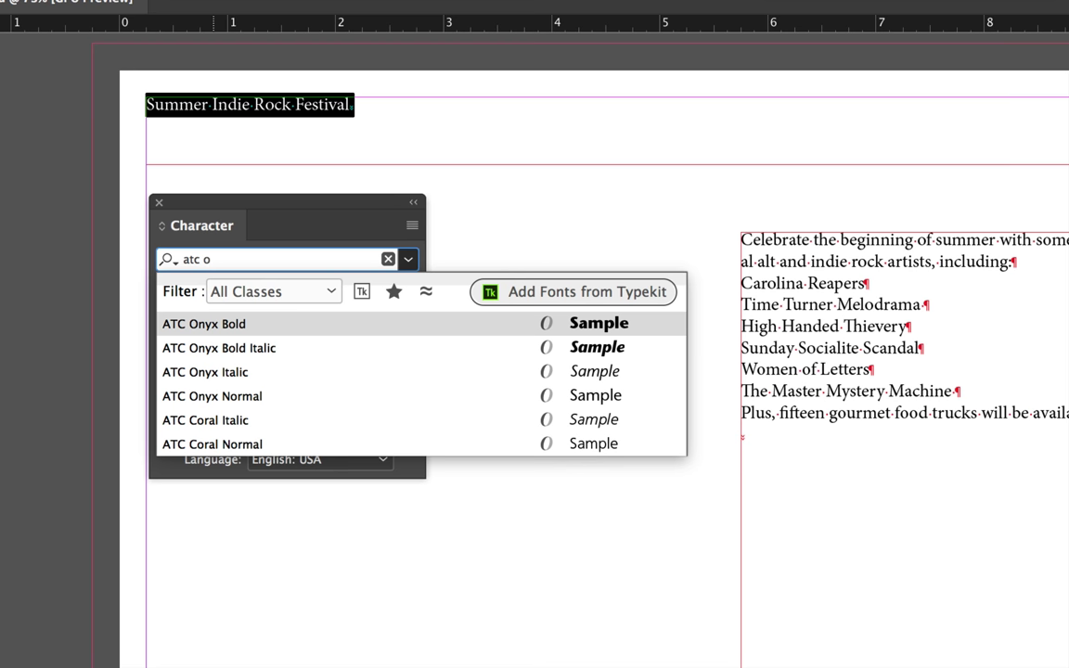
pyautogui.click(252, 330)
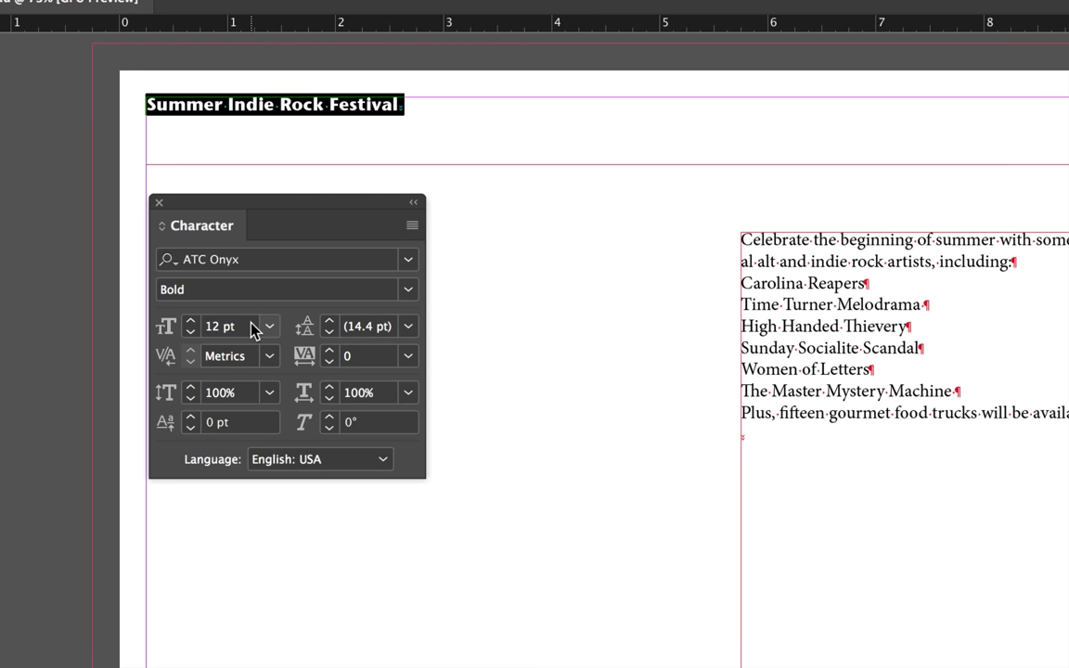
pyautogui.doubleClick(215, 328)
pyautogui.write('60')
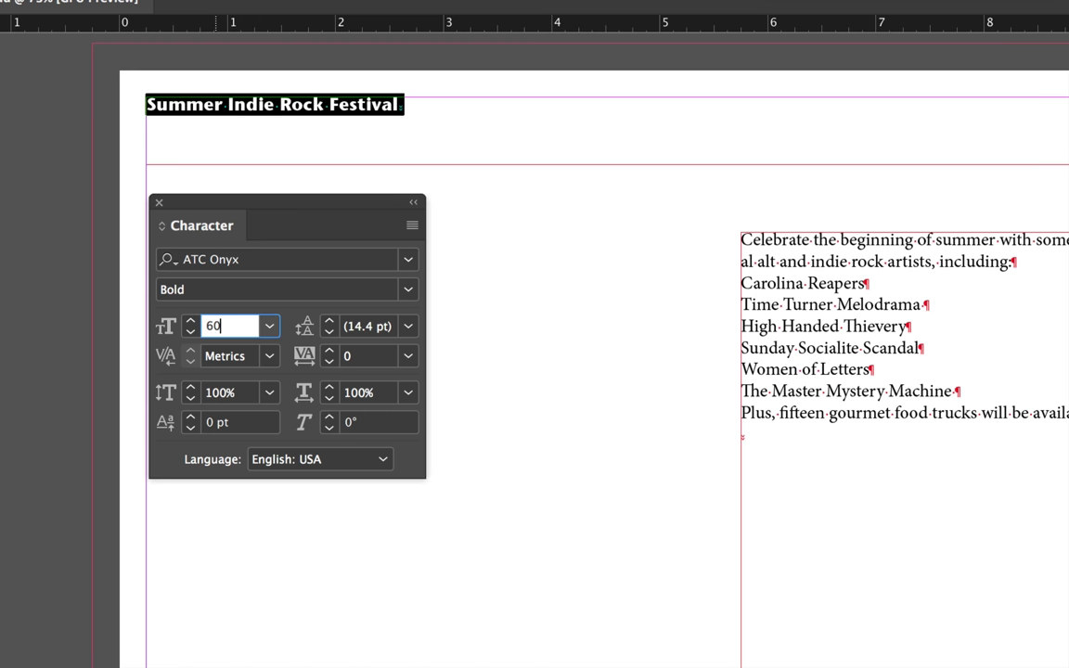
pyautogui.press('Return')
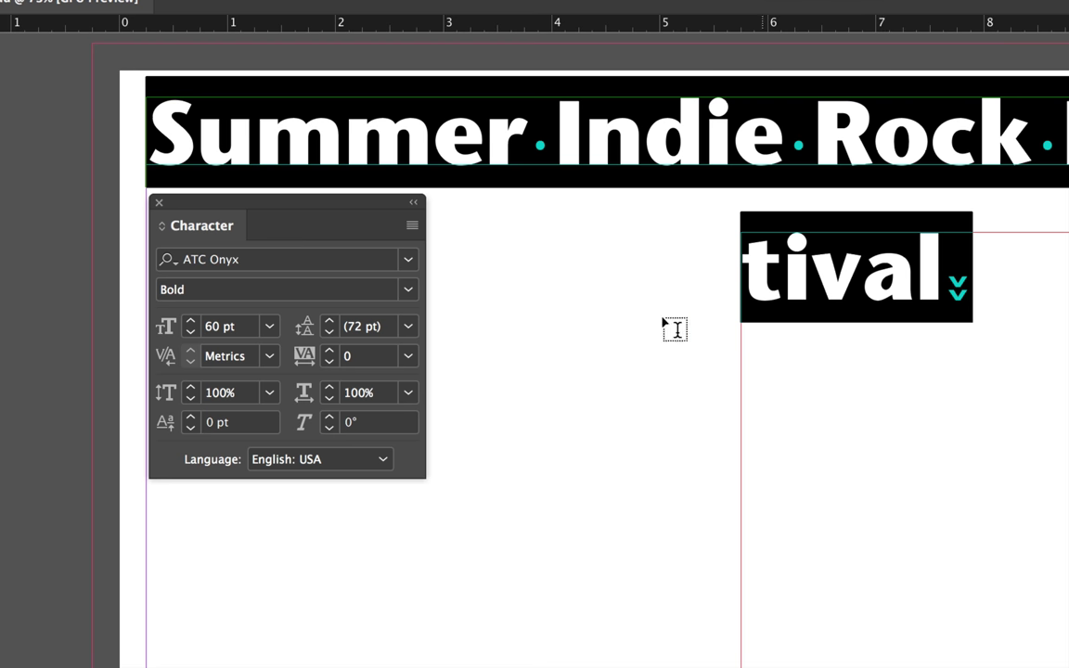
pyautogui.click(353, 399)
pyautogui.write('80')
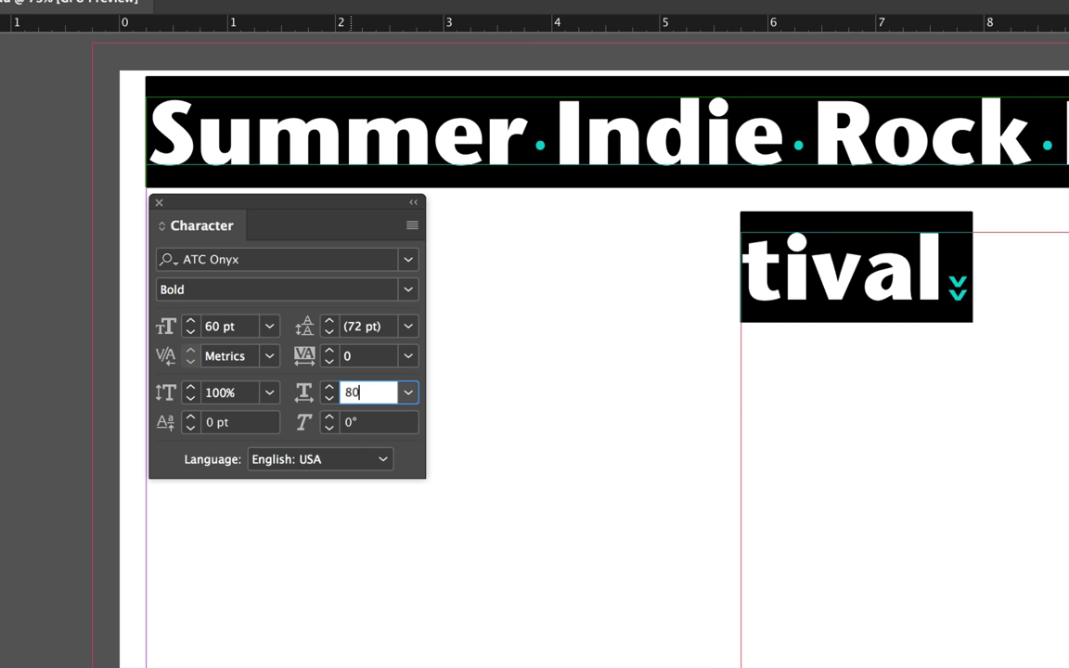
pyautogui.press('Return')
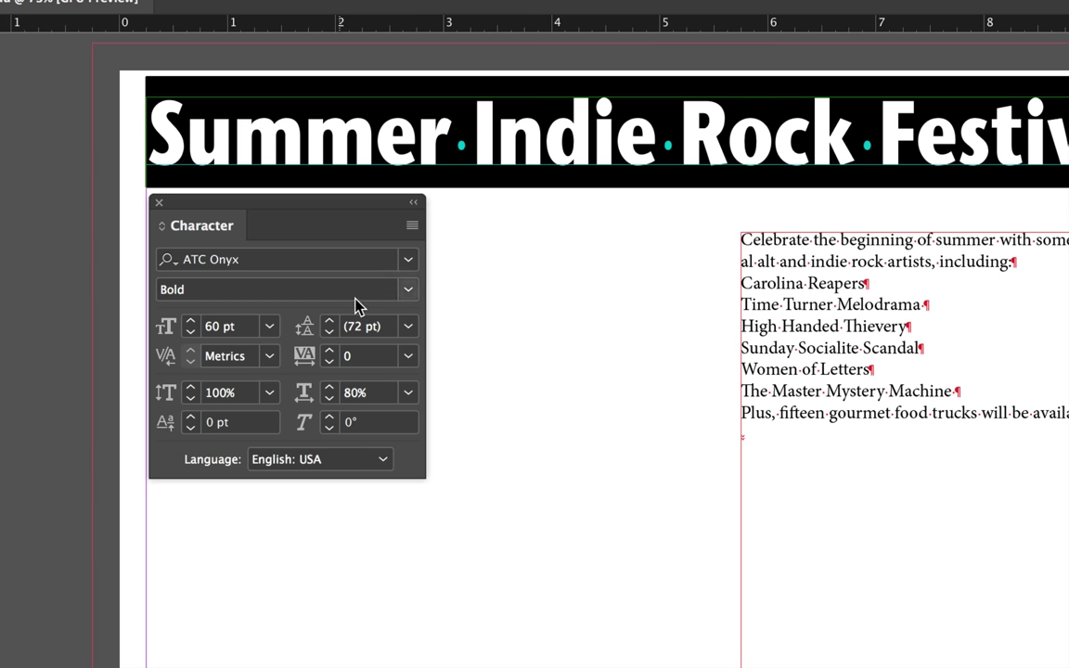
pyautogui.click(412, 229)
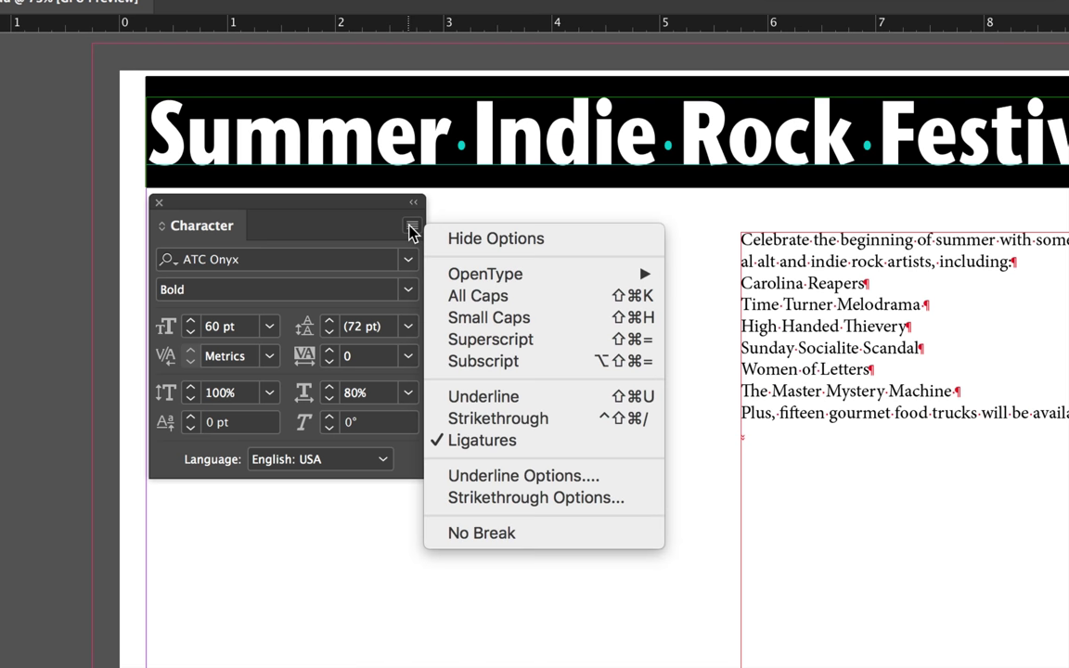
pyautogui.click(459, 295)
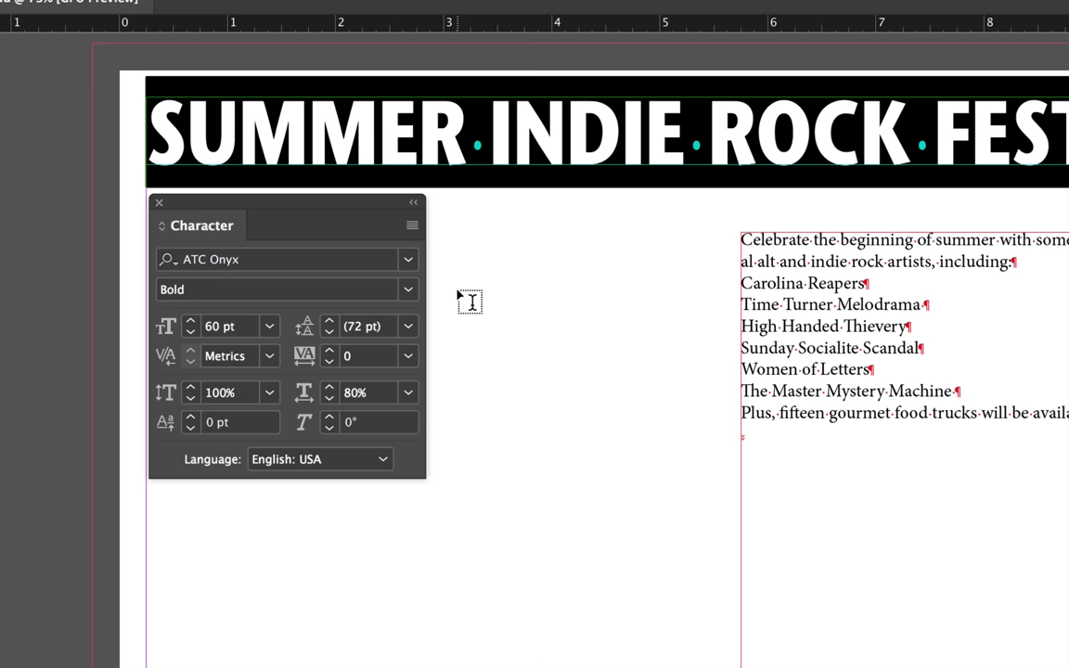
# Step: Set the festival description and band list in ATC Onyx Normal at 20 pt, 24 pt leading
pyautogui.moveTo(301, 214); pyautogui.dragTo(566, 289)
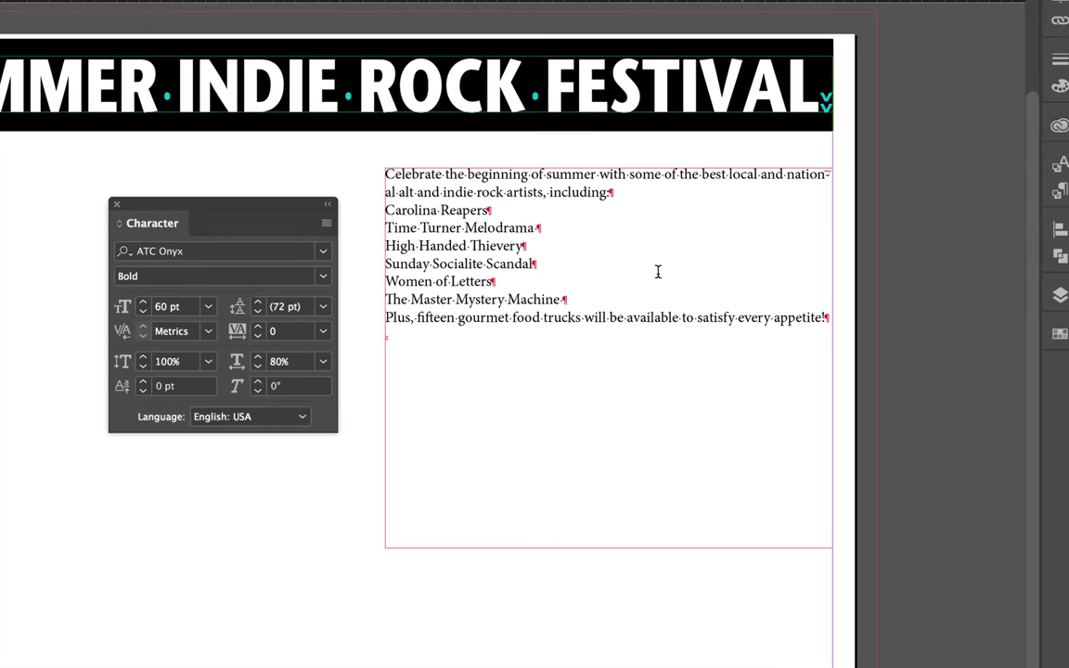
pyautogui.doubleClick(406, 171)
pyautogui.doubleClick(406, 172)
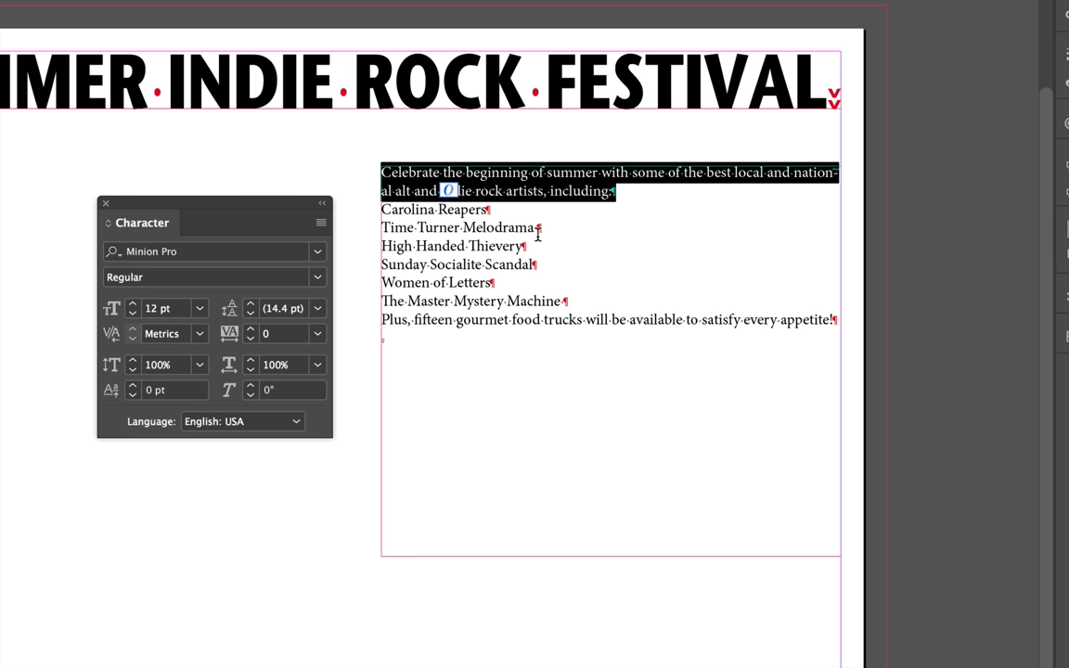
pyautogui.moveTo(539, 255); pyautogui.dragTo(768, 337)
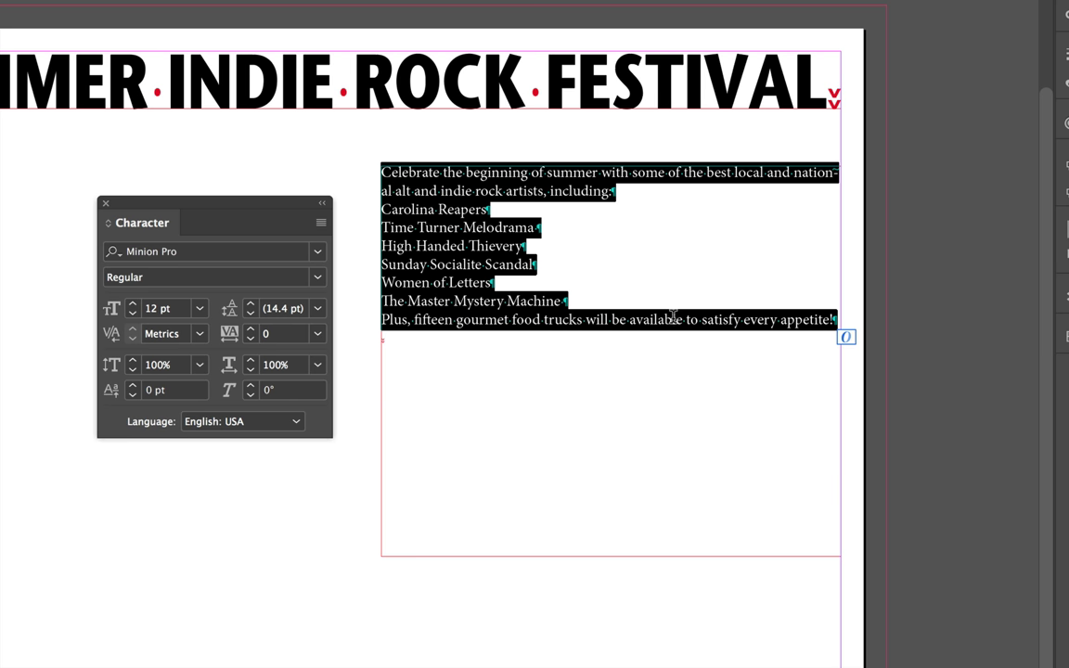
pyautogui.click(180, 254)
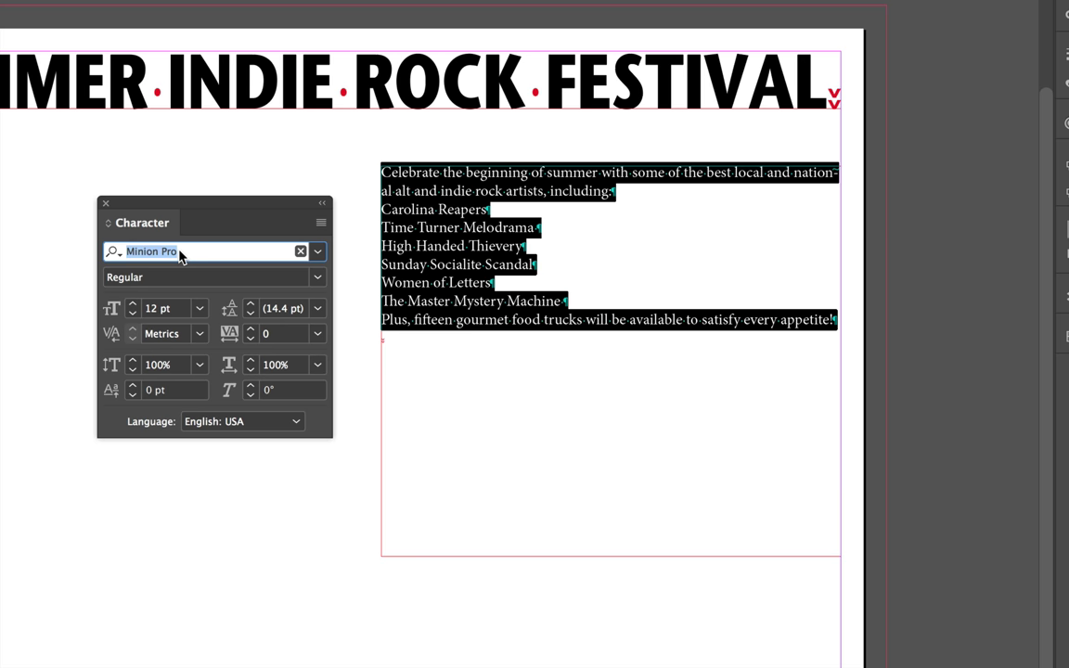
pyautogui.write('atc on')
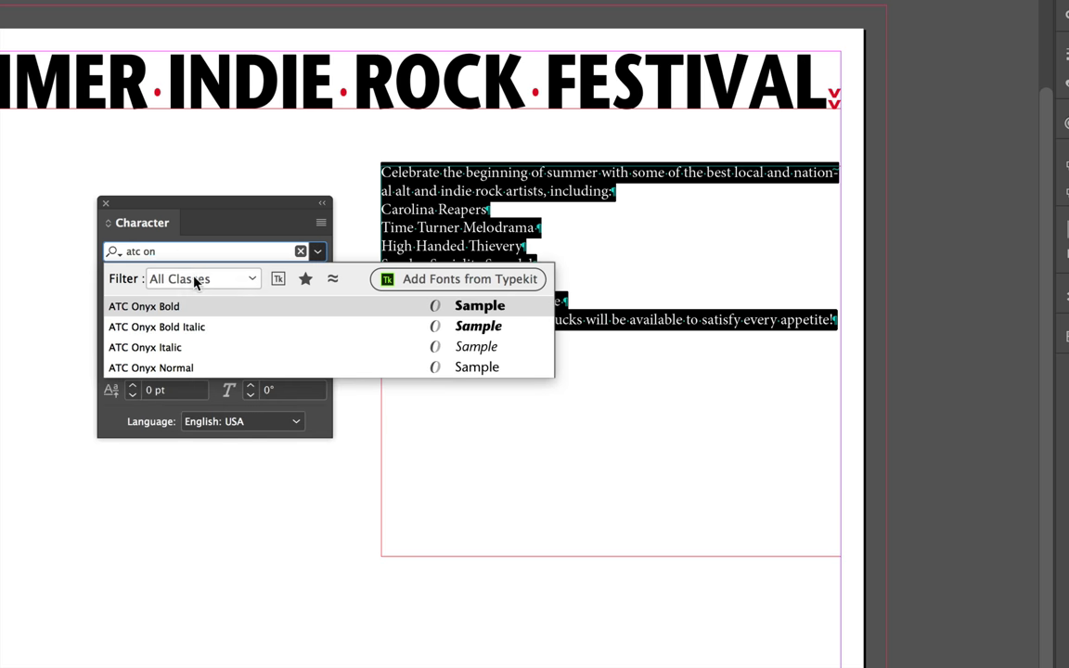
pyautogui.click(162, 368)
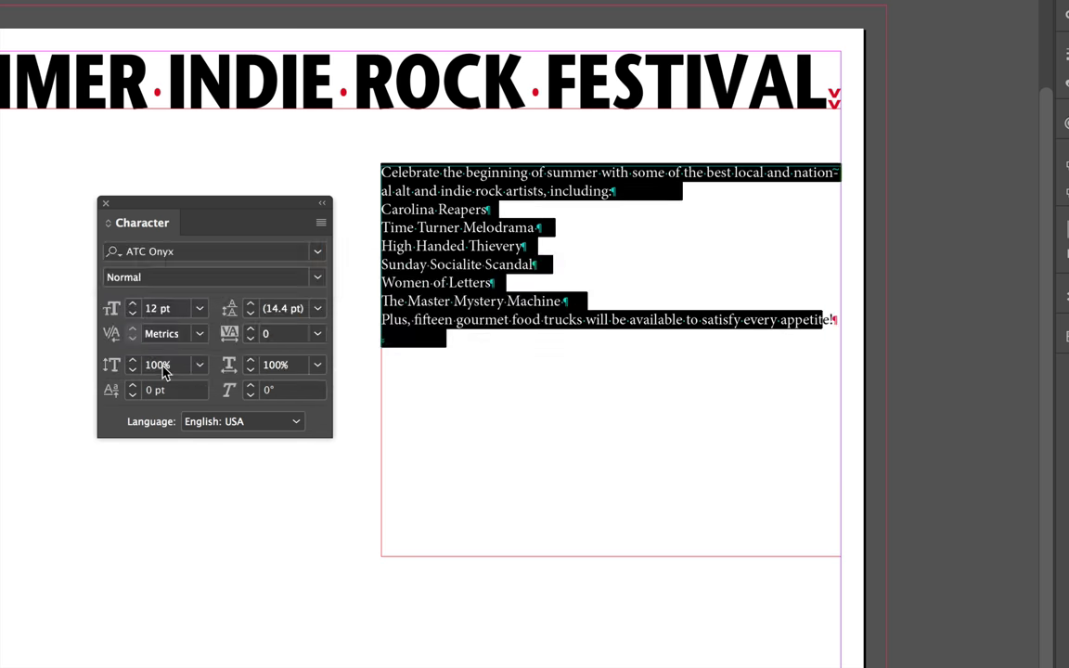
pyautogui.click(167, 311)
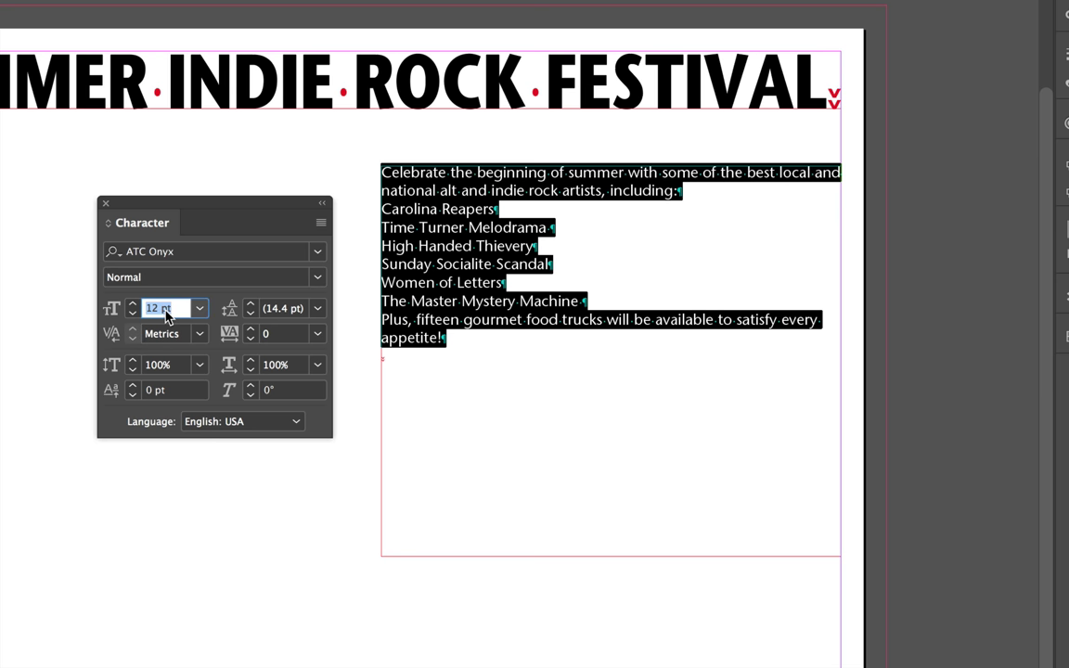
pyautogui.write('20')
pyautogui.press('Return')
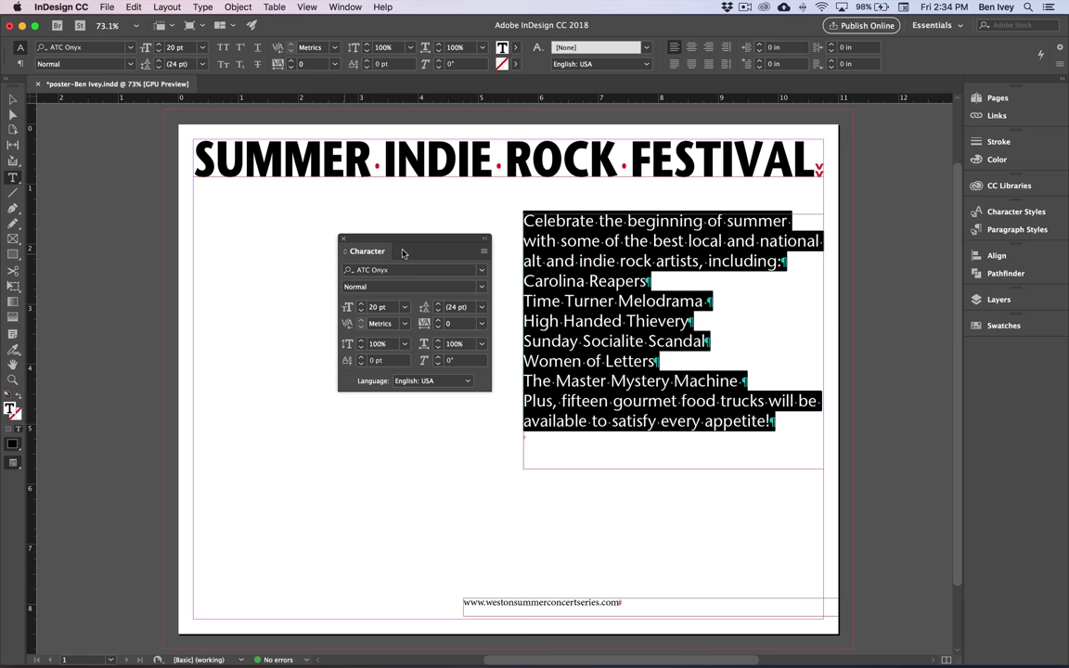
# Step: Set the web address in ATC Garnet Medium at 24 pt and save the poster
pyautogui.moveTo(443, 243); pyautogui.dragTo(403, 482)
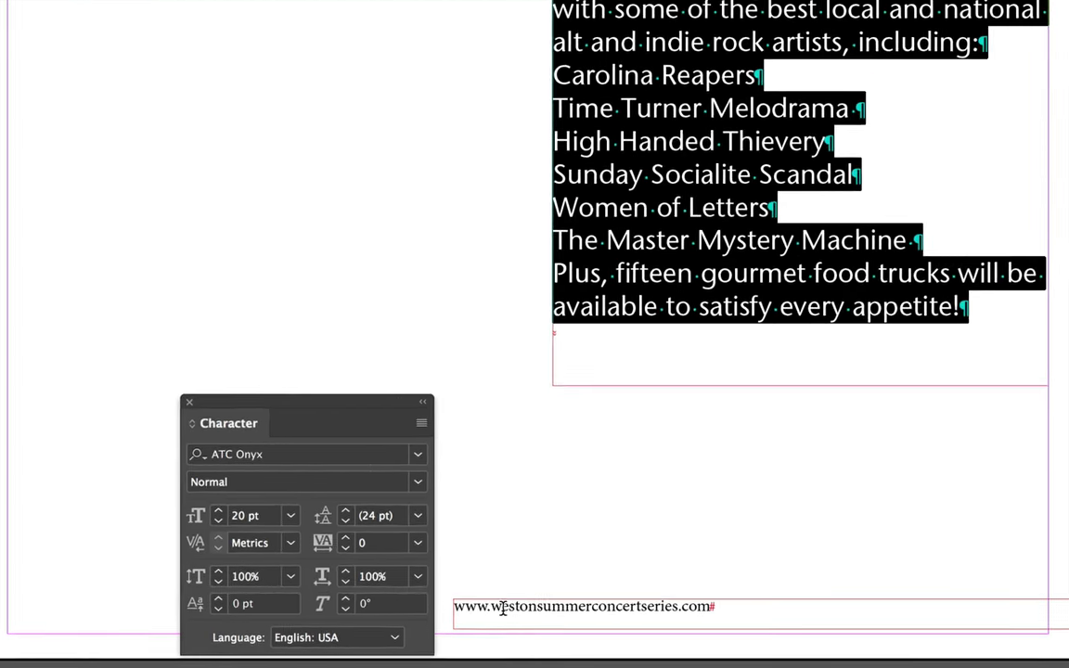
pyautogui.tripleClick(502, 608)
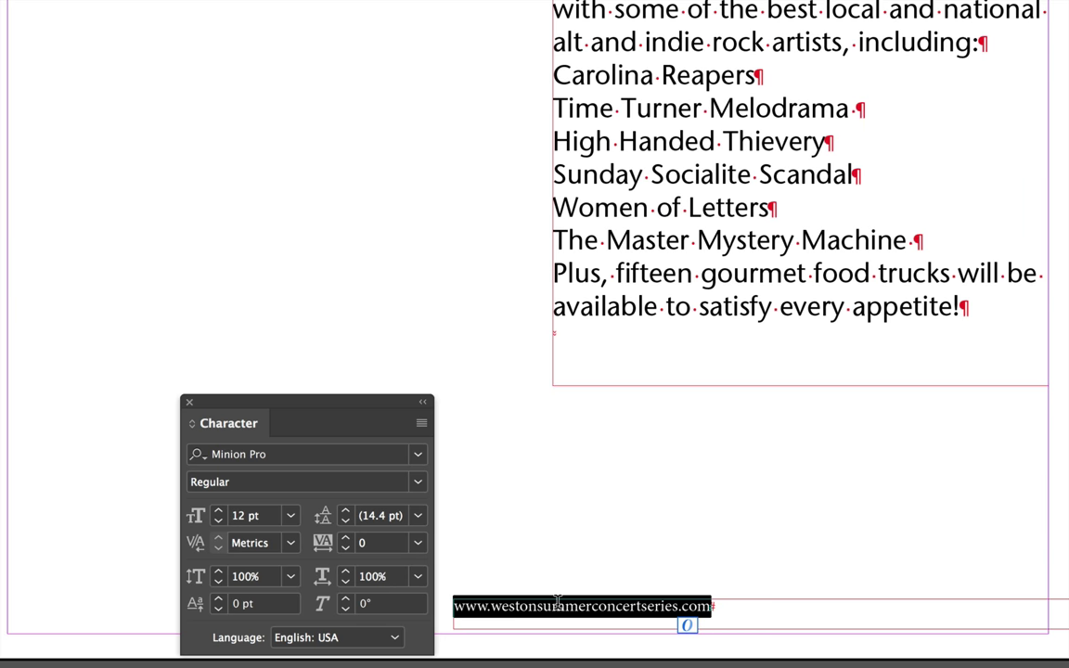
pyautogui.click(273, 461)
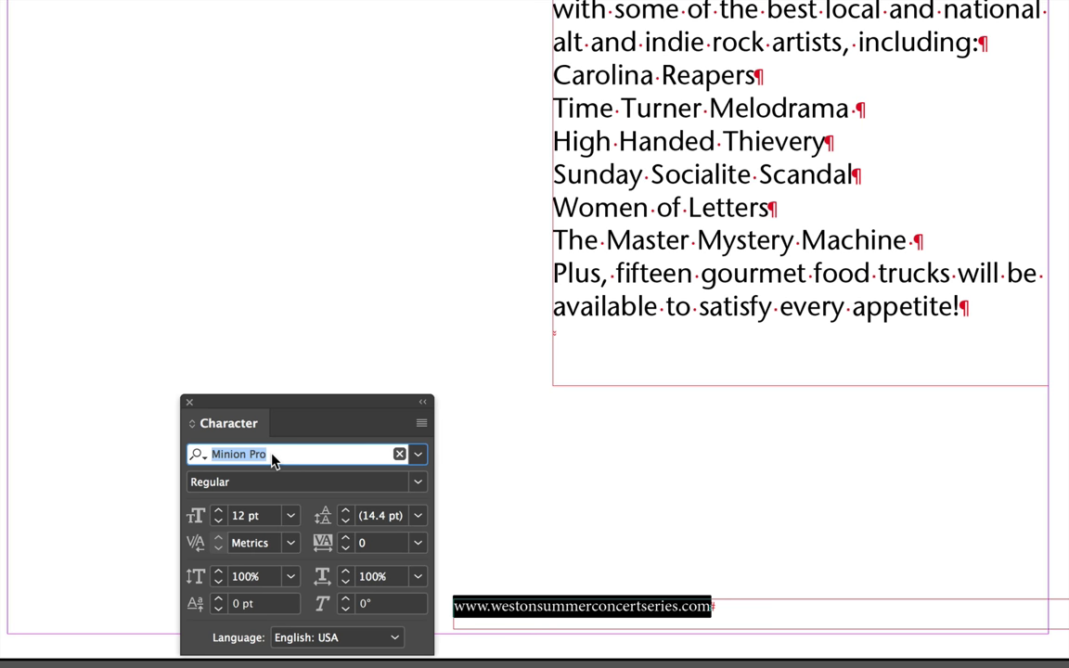
pyautogui.write('atc gar')
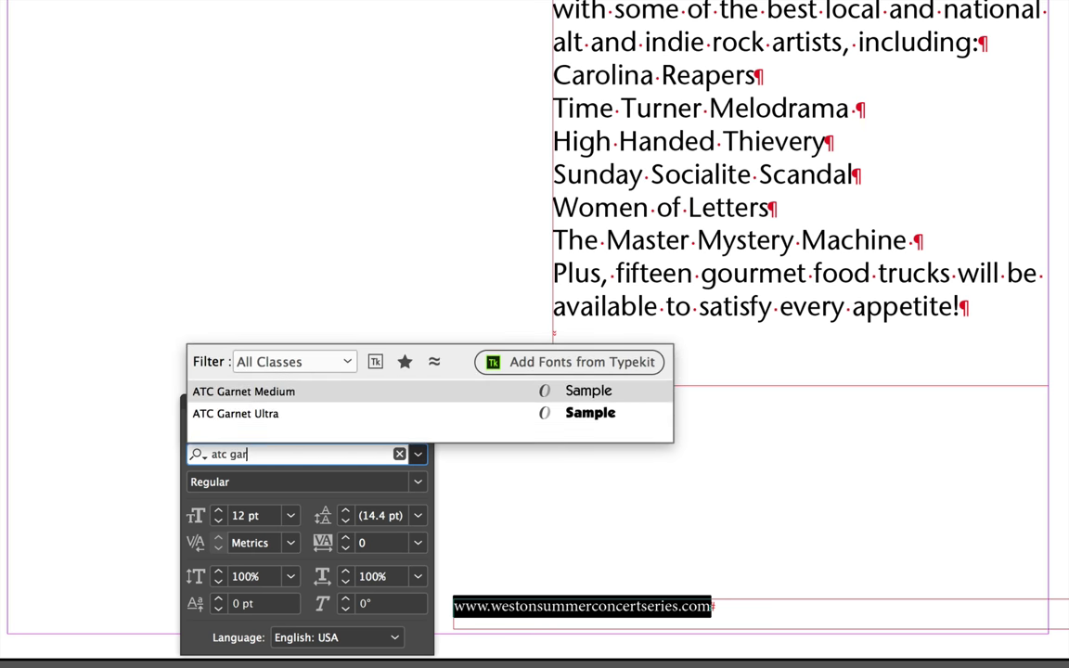
pyautogui.press('Return')
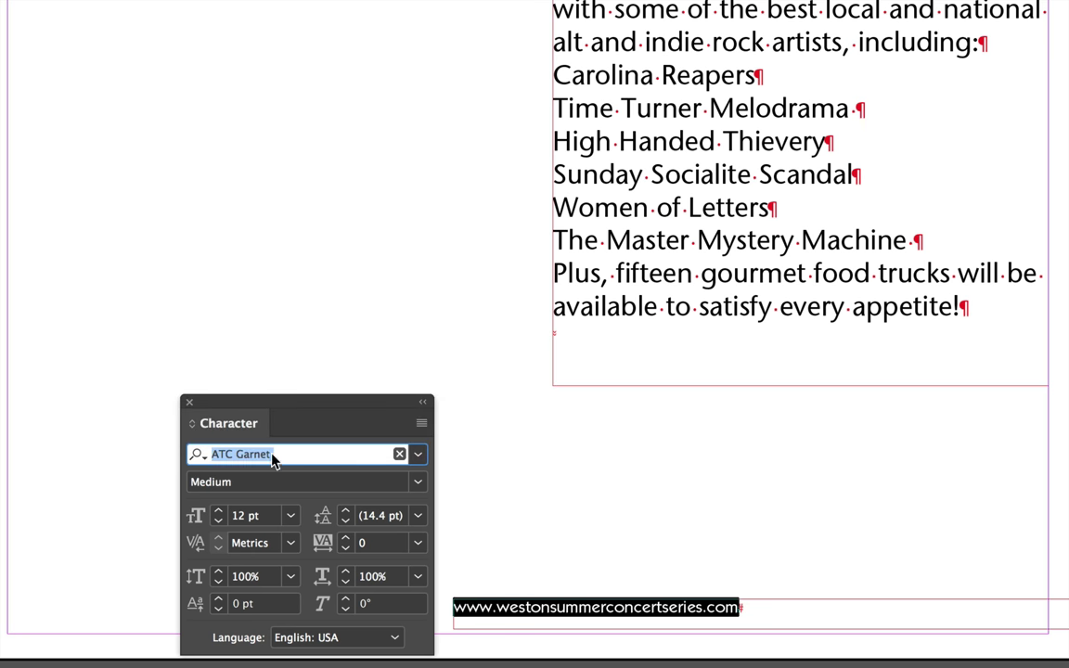
pyautogui.doubleClick(255, 518)
pyautogui.tripleClick(256, 518)
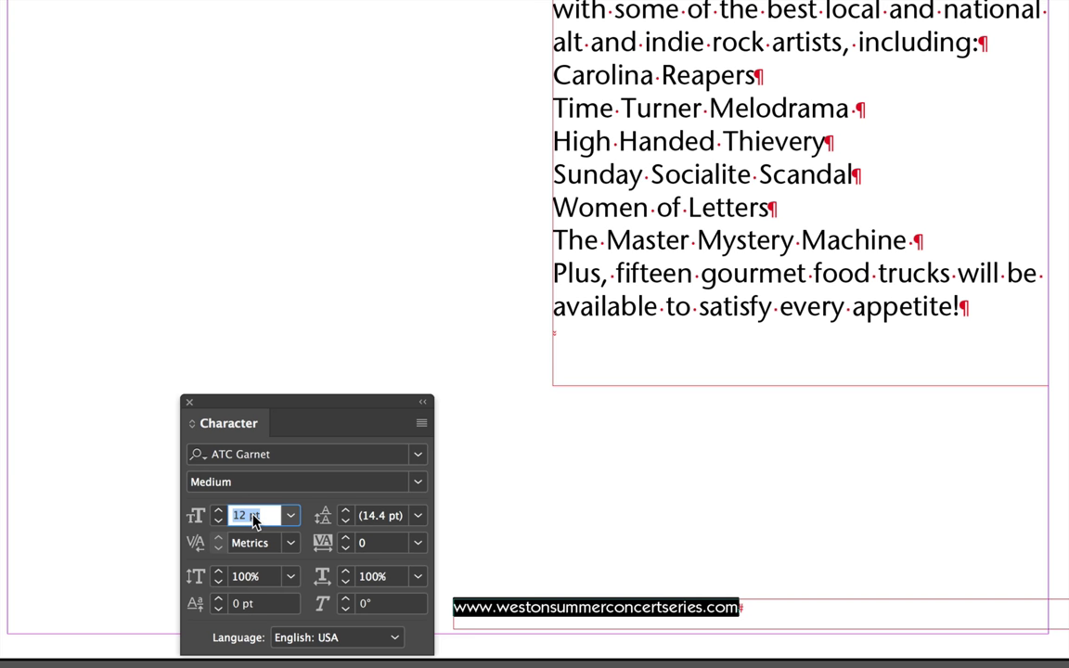
pyautogui.write('4')
pyautogui.press('Return')
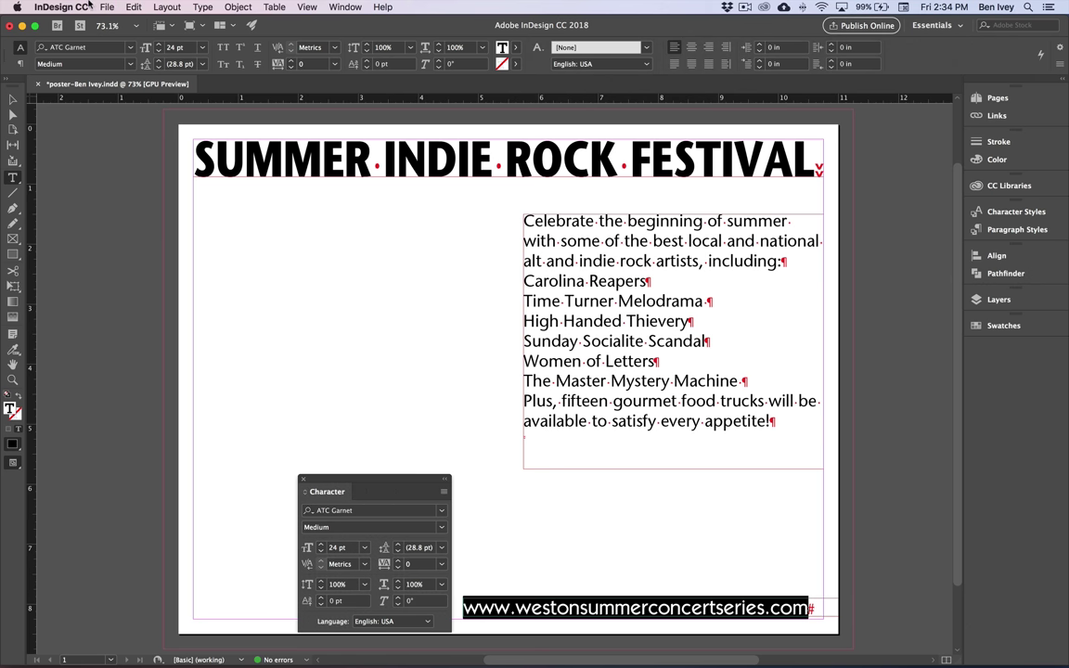
pyautogui.click(107, 6)
pyautogui.click(107, 82)
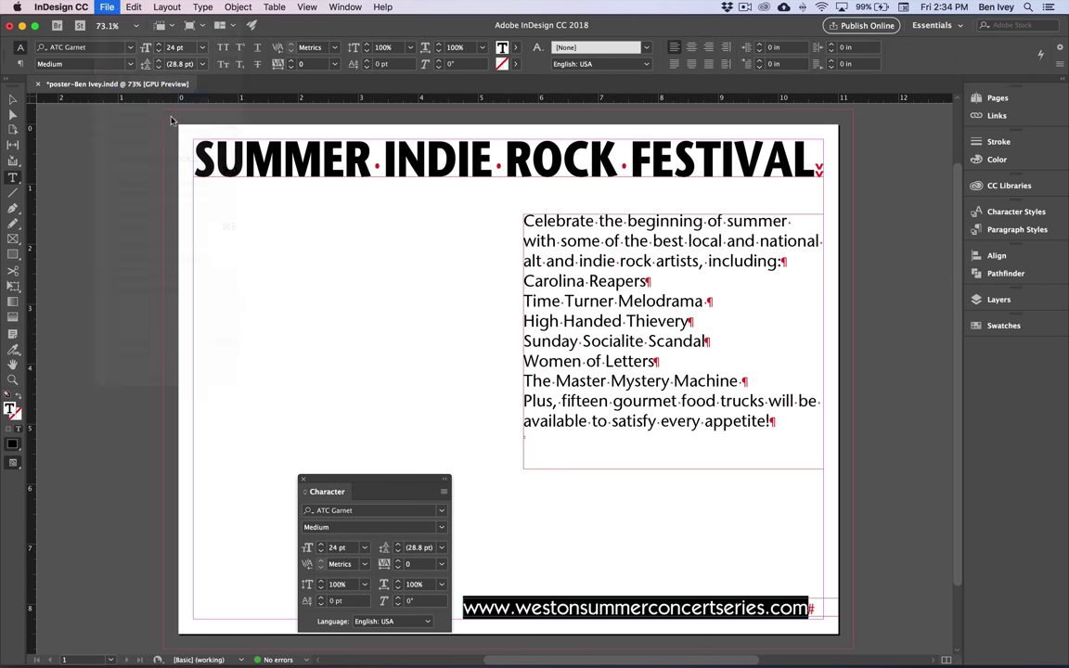
# Step: Show the Paragraph panel and dock it into the same group as the Character panel
pyautogui.click(13, 98)
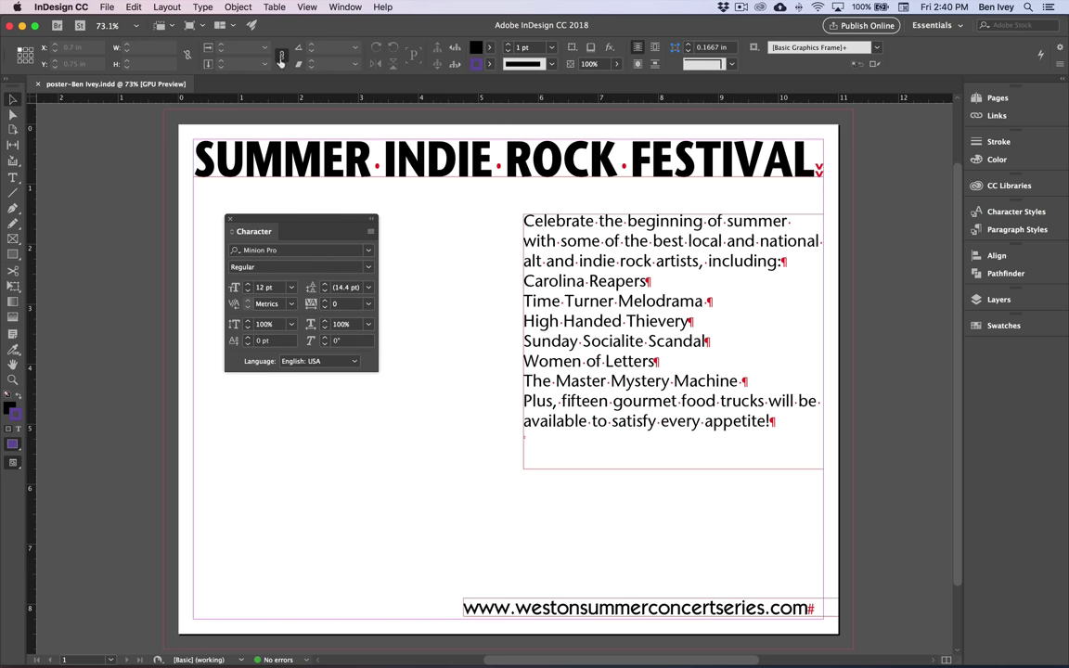
pyautogui.click(344, 6)
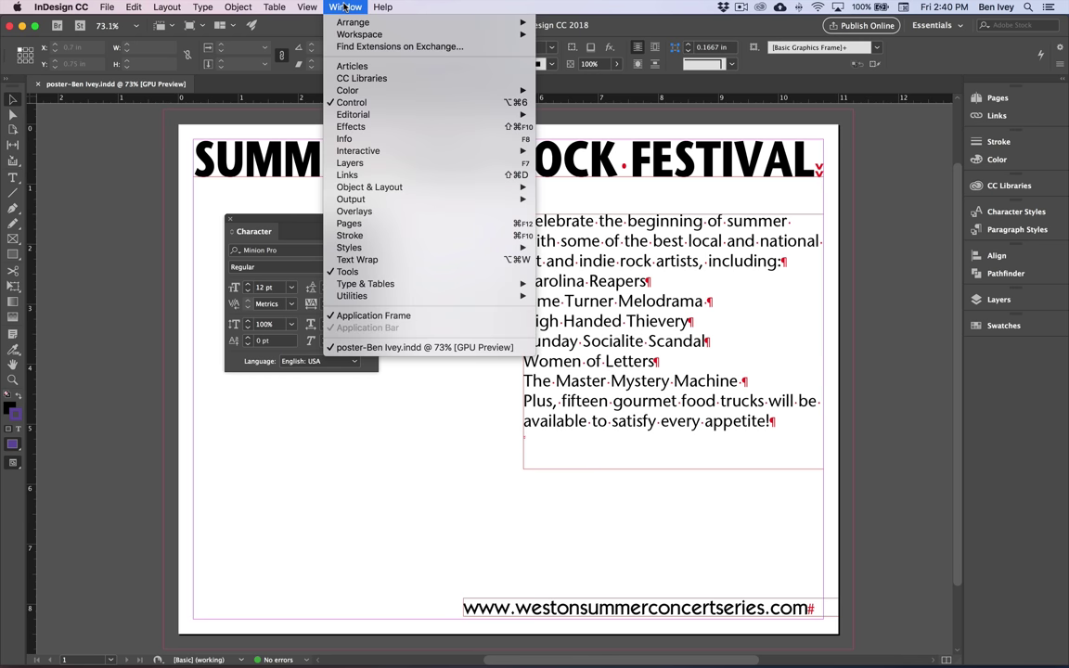
pyautogui.moveTo(426, 283)
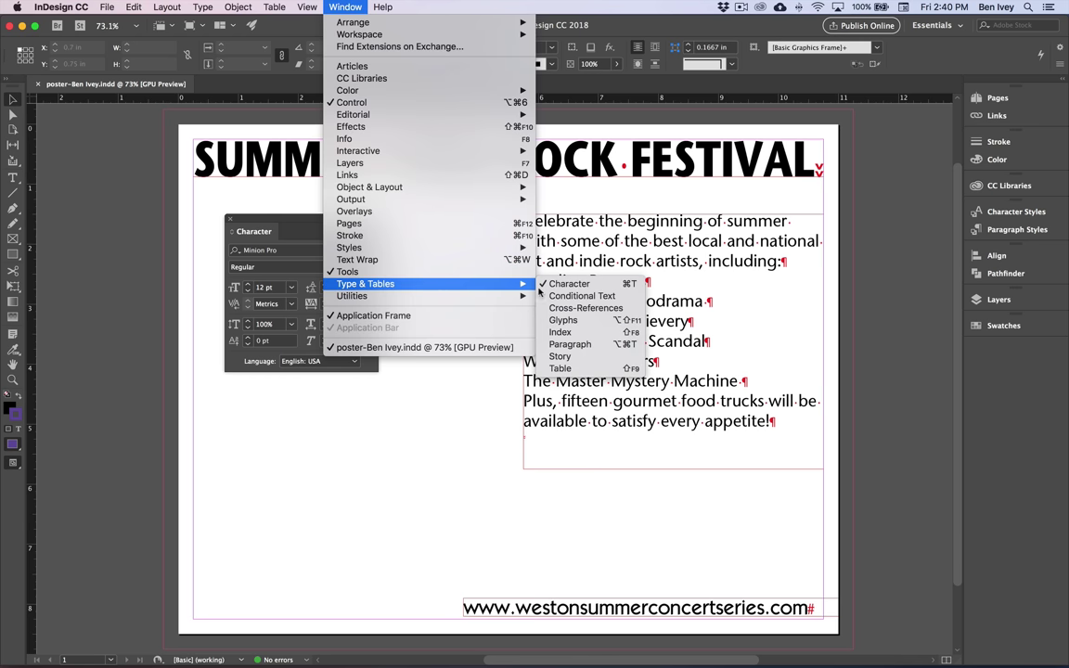
pyautogui.click(570, 344)
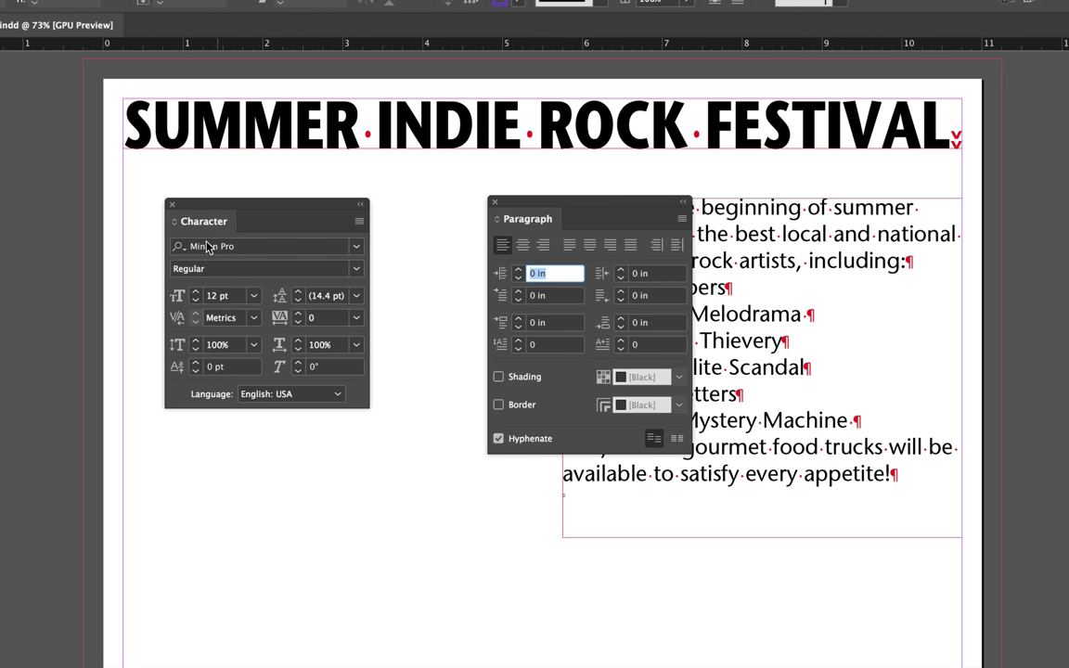
pyautogui.moveTo(520, 229); pyautogui.dragTo(298, 231)
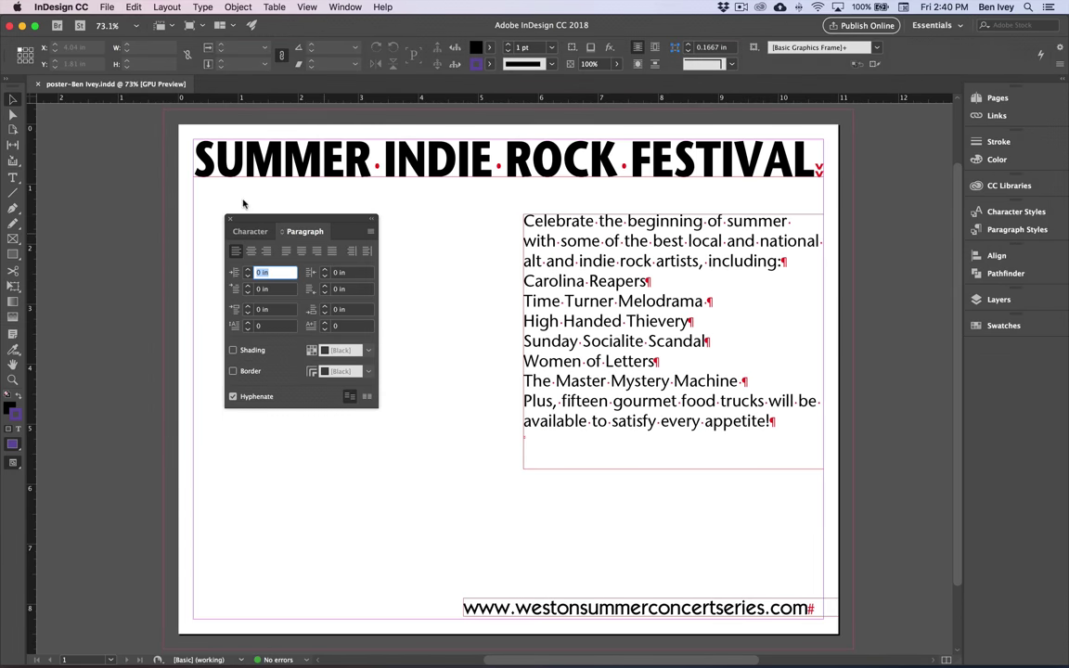
# Step: Apply Justify All Lines to the headline so it spans the full width
pyautogui.click(13, 179)
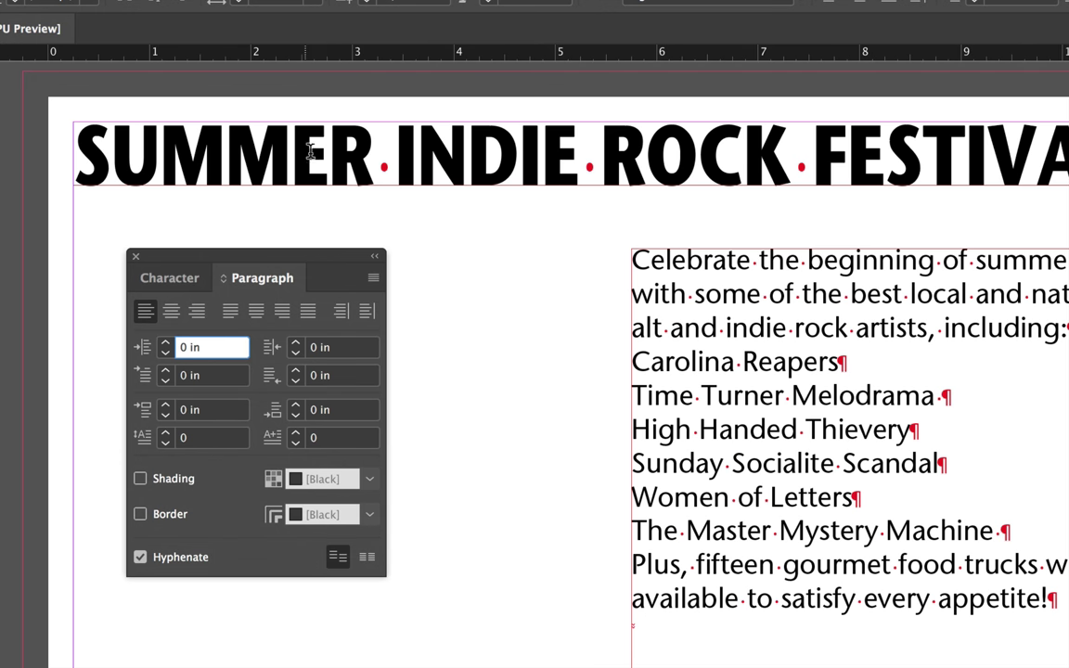
pyautogui.click(311, 150)
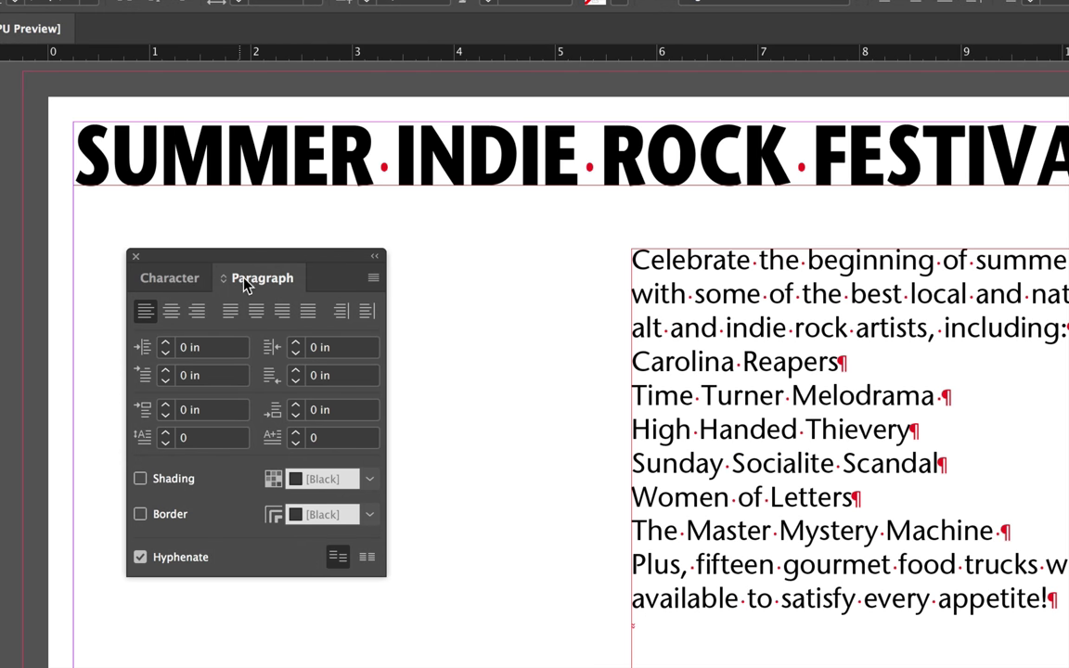
pyautogui.click(309, 321)
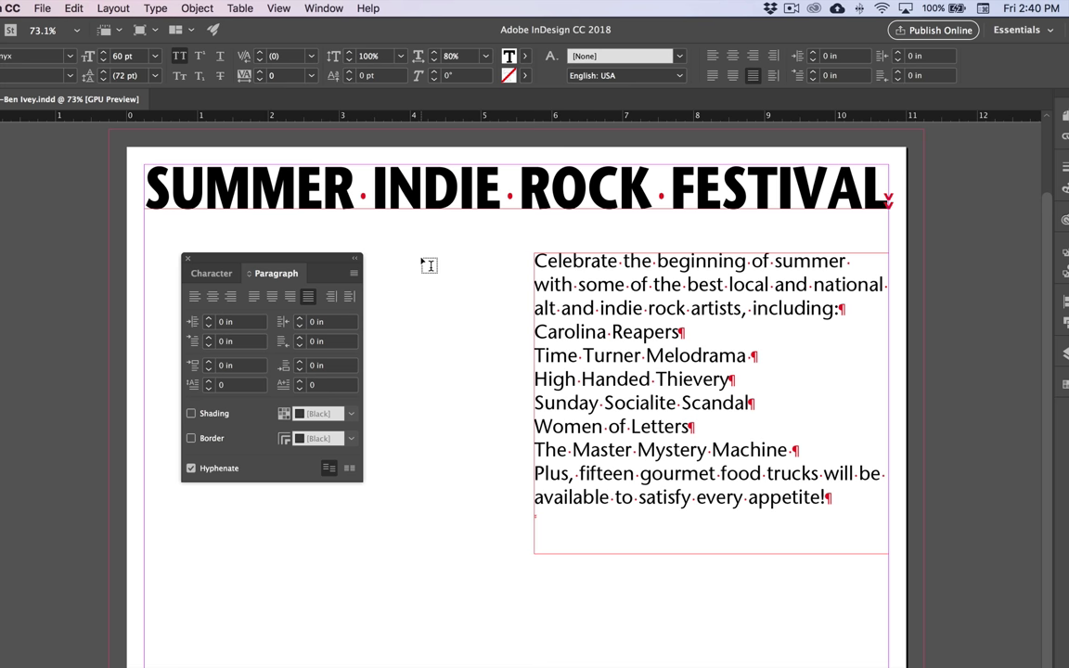
# Step: Centre the web address line in the bottom frame
pyautogui.scroll(-3, 427, 265)
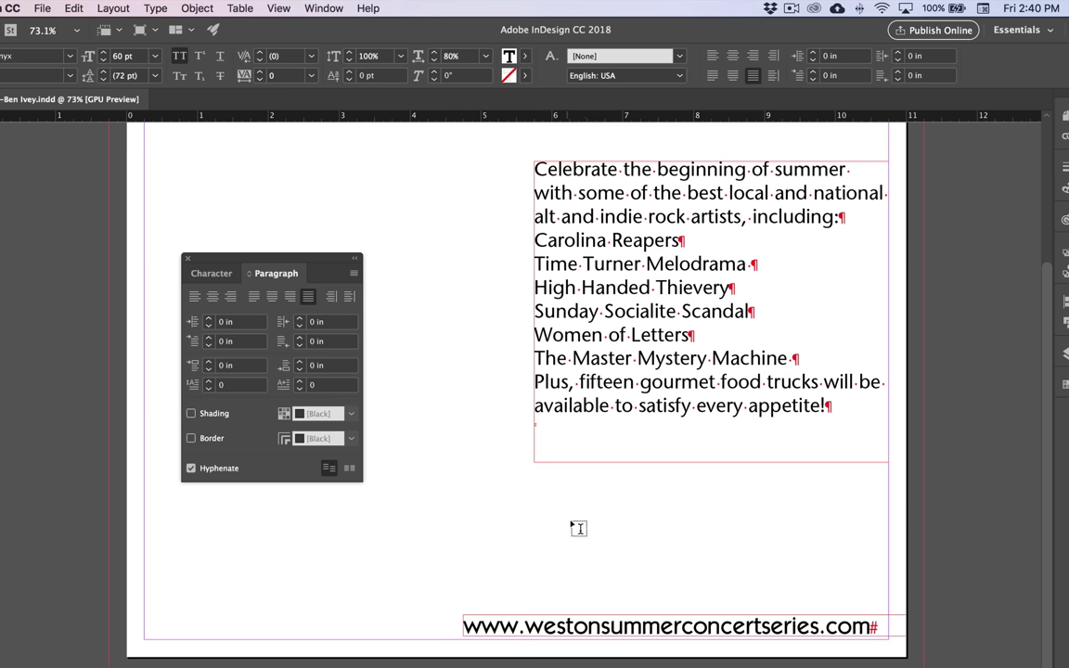
pyautogui.moveTo(300, 275); pyautogui.dragTo(364, 433)
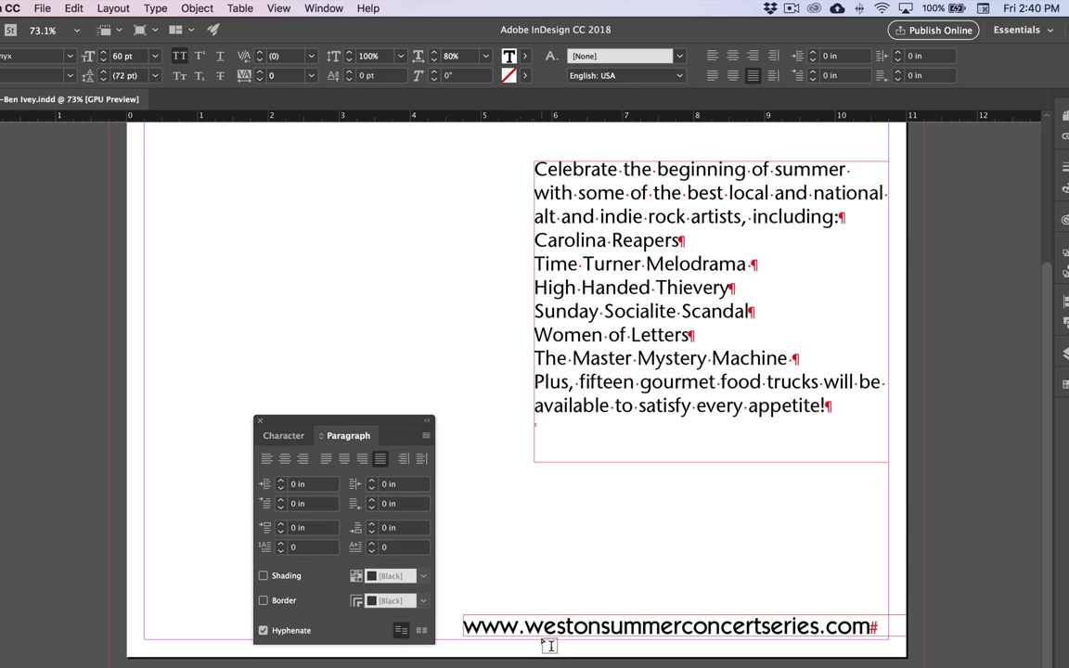
pyautogui.click(545, 624)
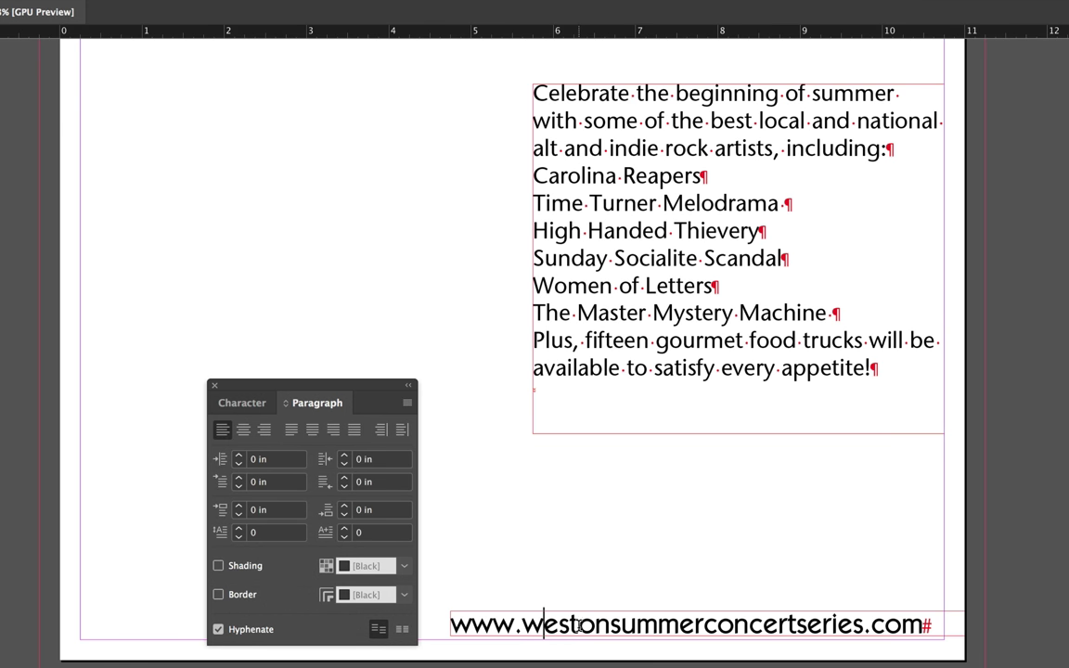
pyautogui.click(245, 432)
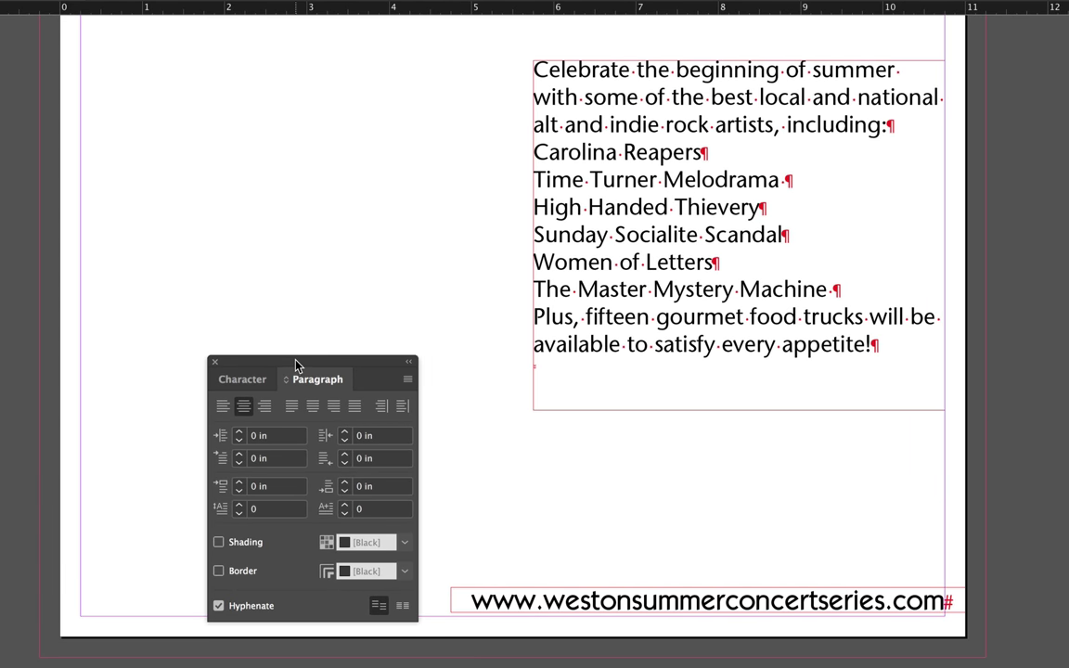
# Step: Give the body paragraphs 0.125 in space after
pyautogui.moveTo(296, 362); pyautogui.dragTo(391, 130)
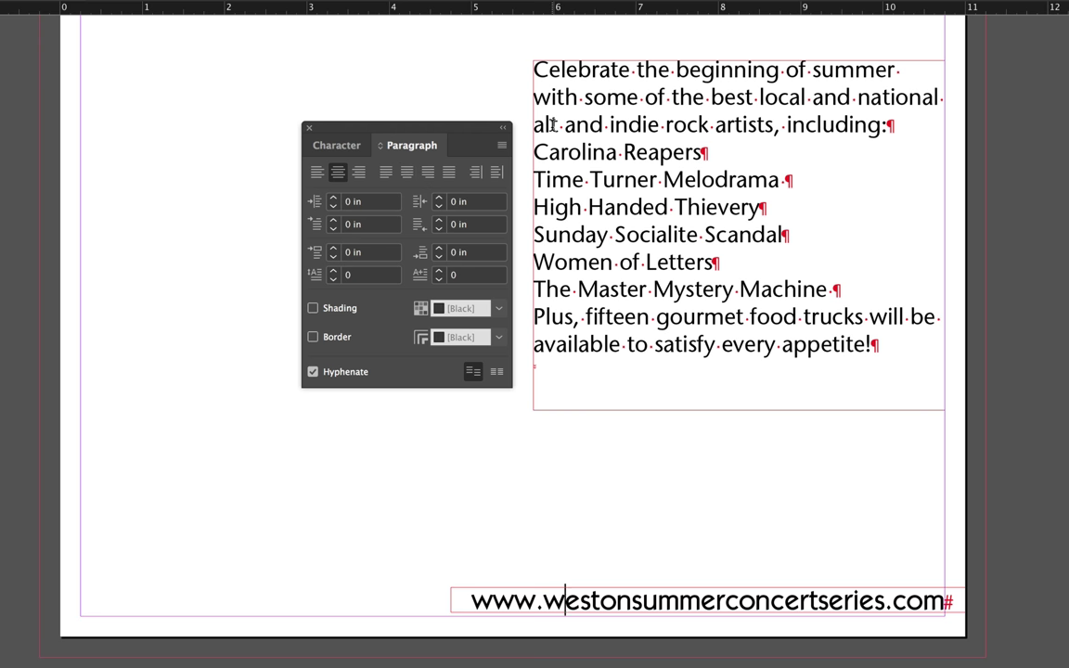
pyautogui.moveTo(637, 69); pyautogui.dragTo(706, 317)
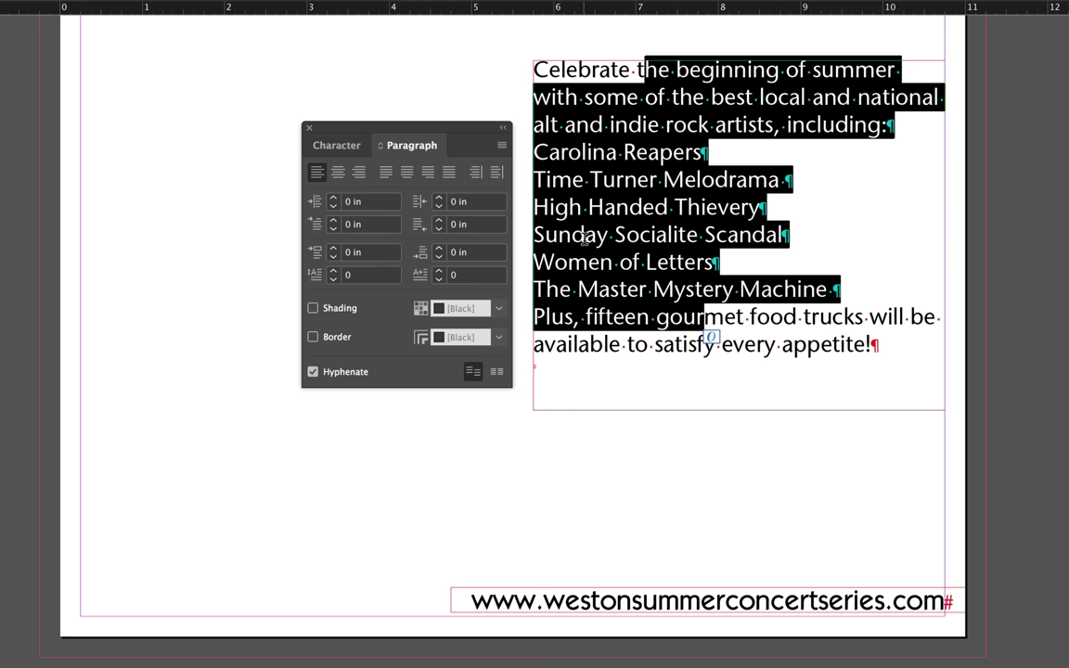
pyautogui.scroll(1, 570, 262)
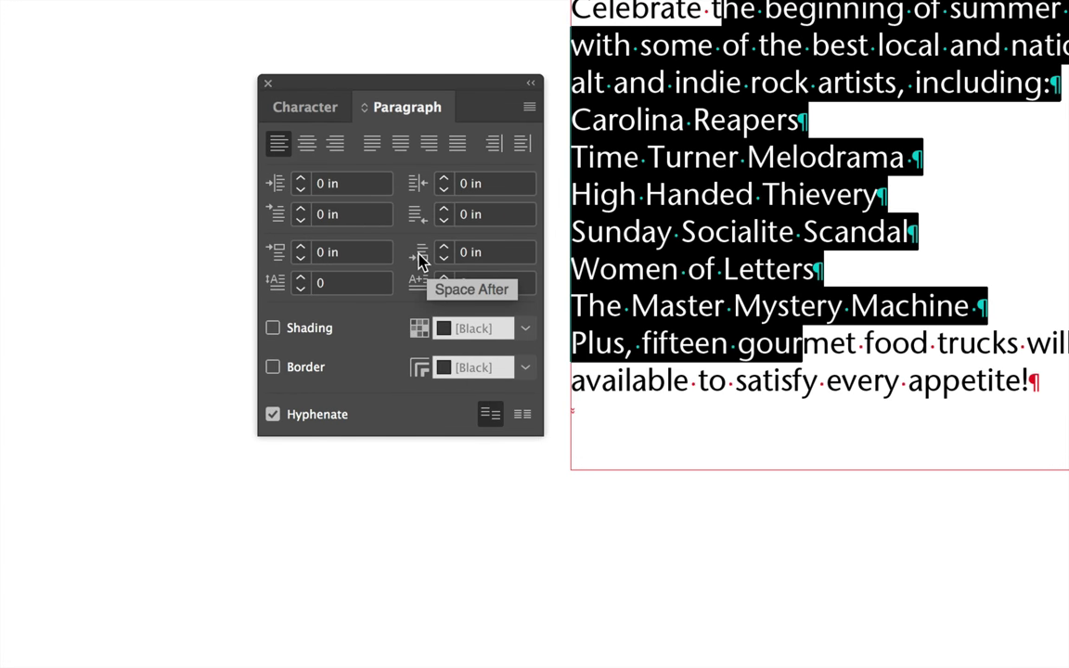
pyautogui.click(475, 258)
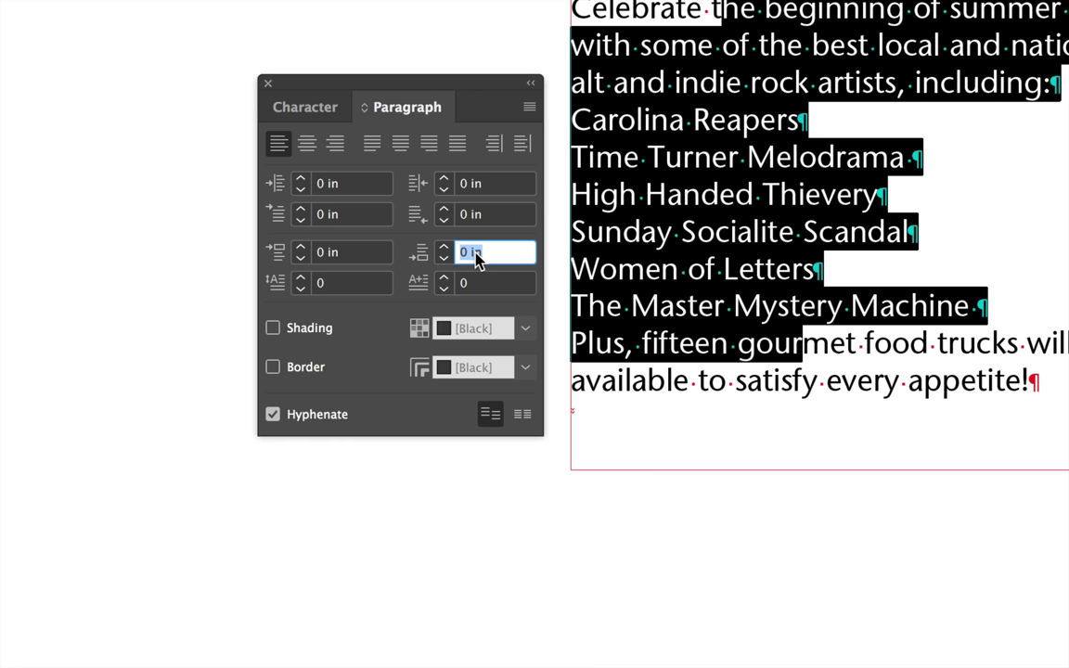
pyautogui.write('0.125')
pyautogui.press('Return')
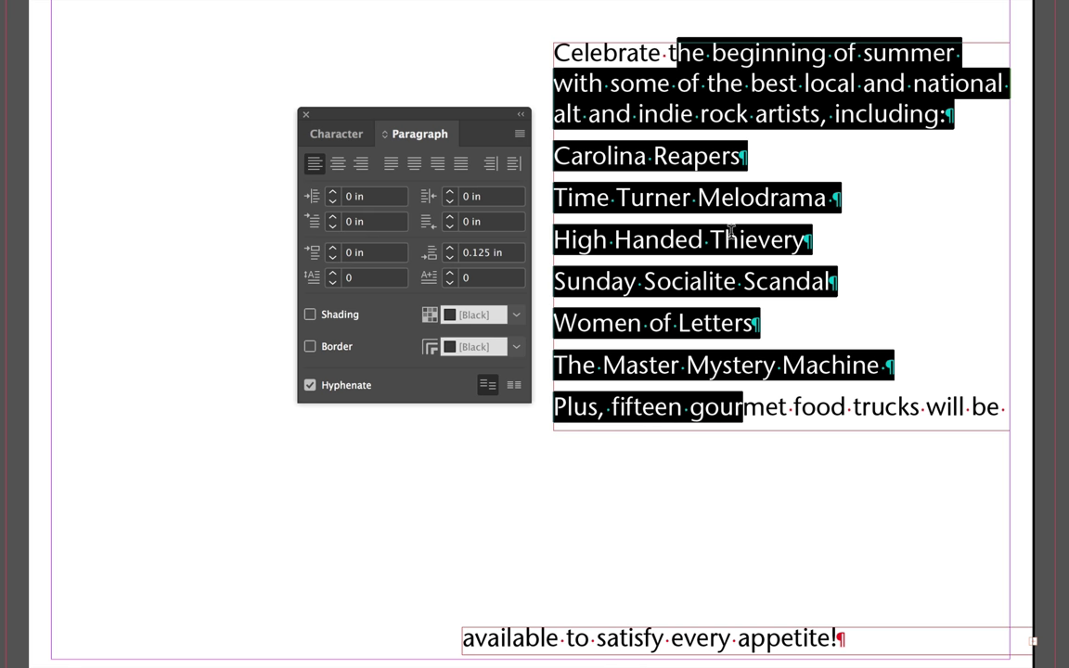
# Step: Indent Carolina Reapers through Women of Letters 0.3 in with 0.0625 in space after
pyautogui.click(685, 221)
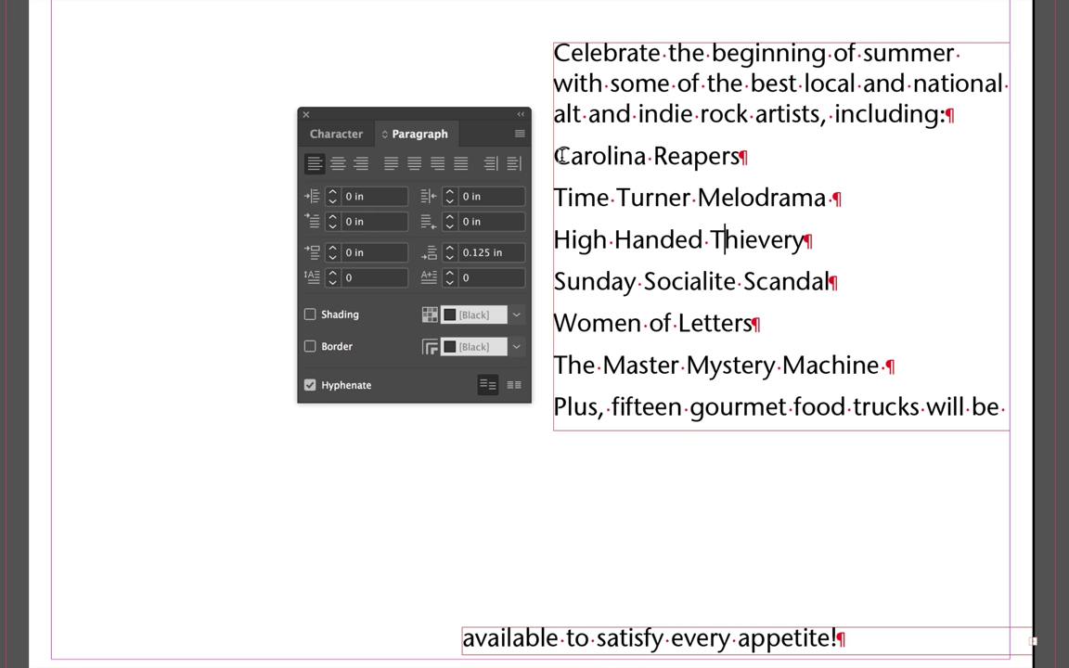
pyautogui.moveTo(555, 155); pyautogui.dragTo(782, 312)
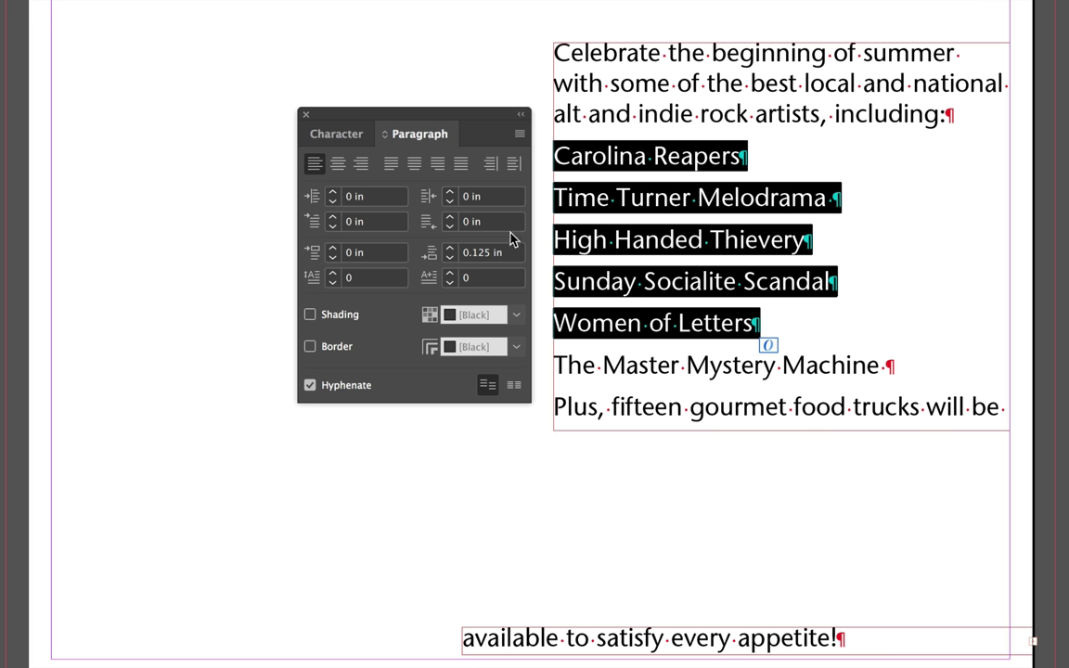
pyautogui.click(449, 260)
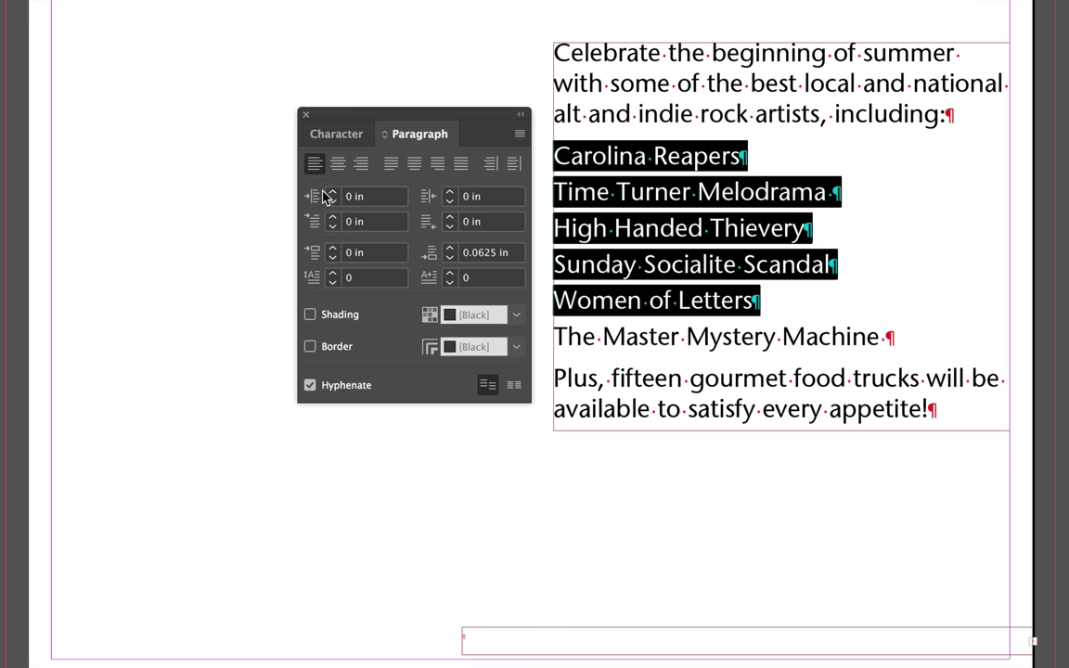
pyautogui.click(353, 200)
pyautogui.write('.3')
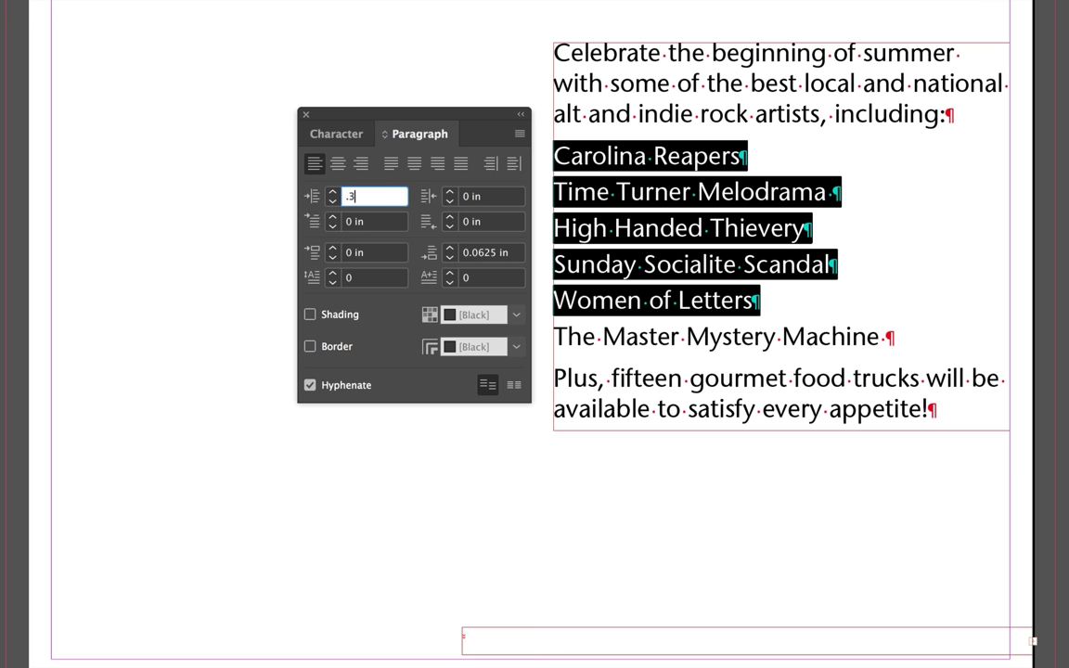
pyautogui.press('Return')
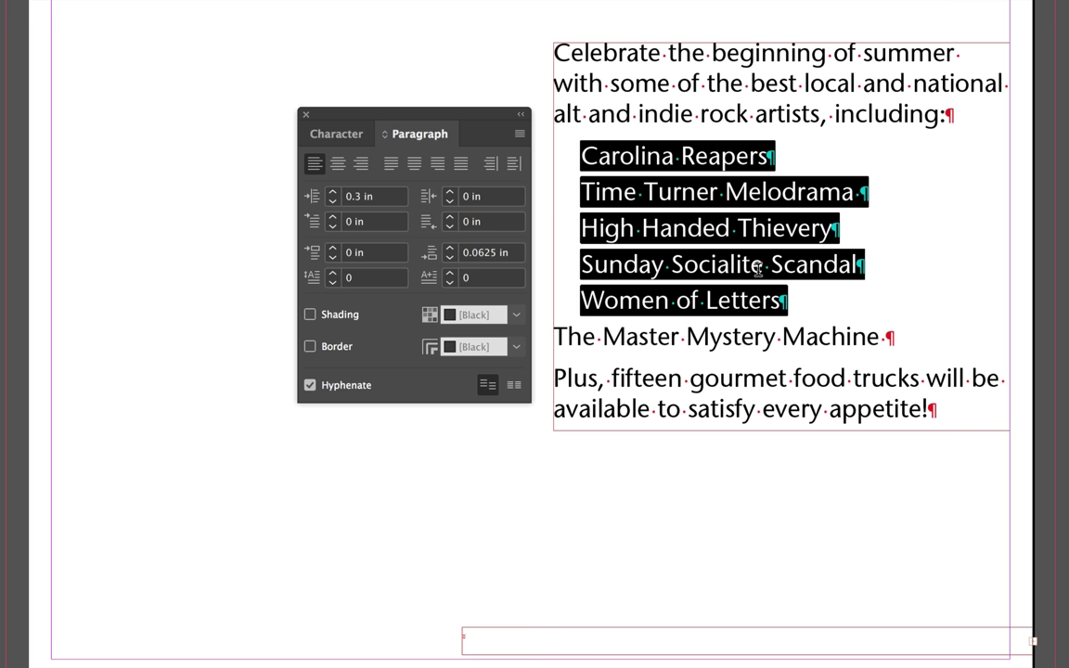
pyautogui.click(688, 283)
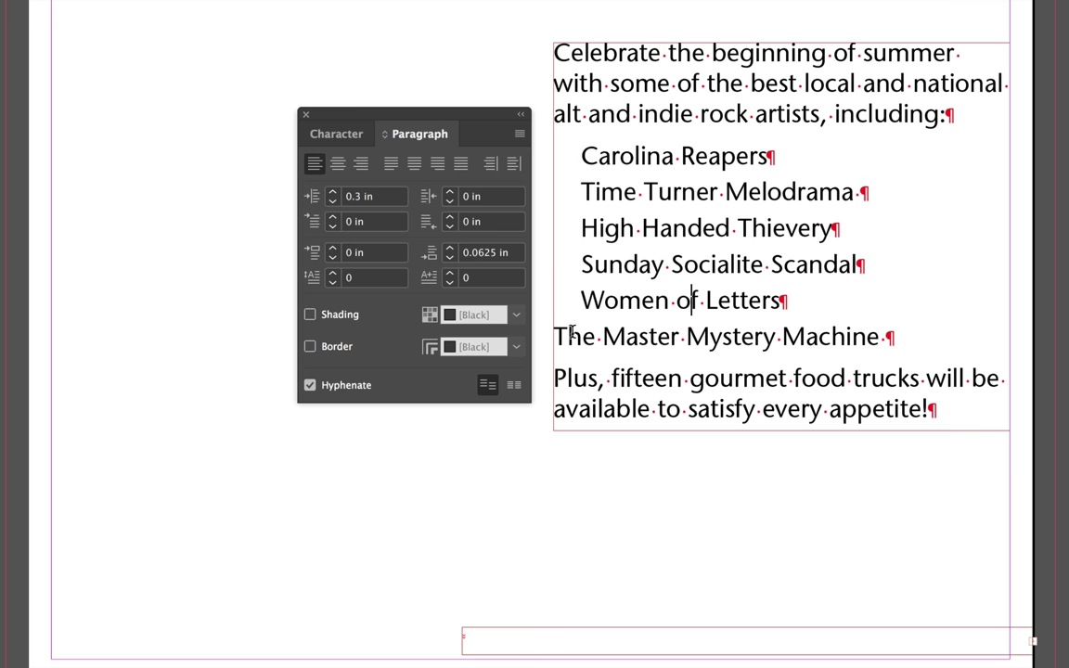
pyautogui.moveTo(569, 336); pyautogui.dragTo(848, 336)
# Step: Re-break The Master Mystery Machine into an indented paragraph with 0.125 in space after; hide hidden characters
pyautogui.click(850, 336)
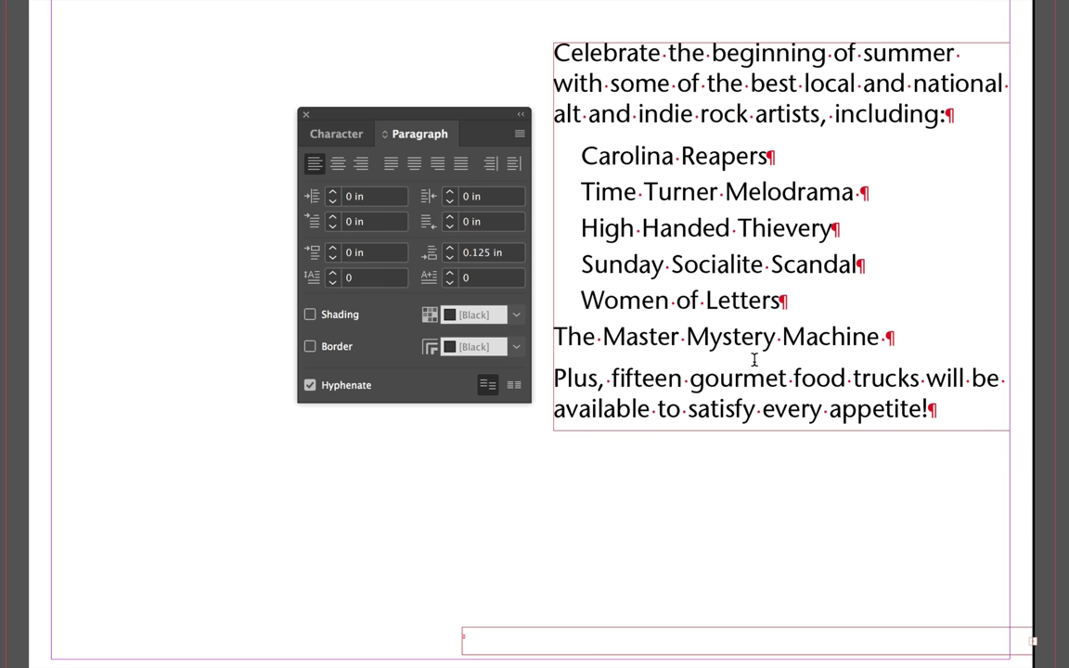
pyautogui.click(783, 301)
pyautogui.press('Delete')
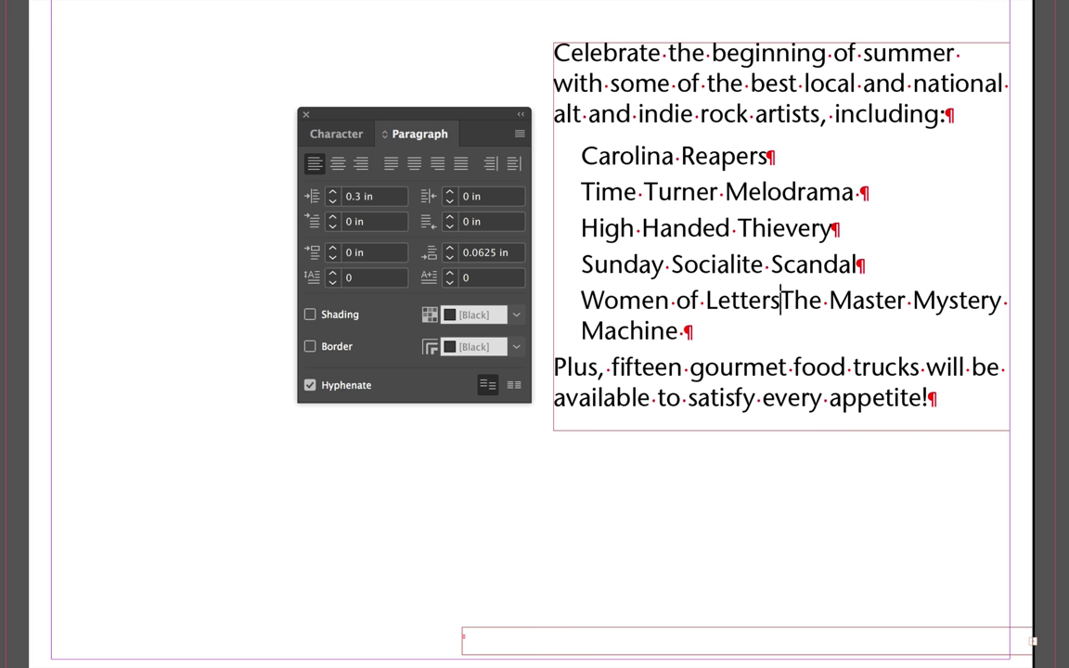
pyautogui.press('Return')
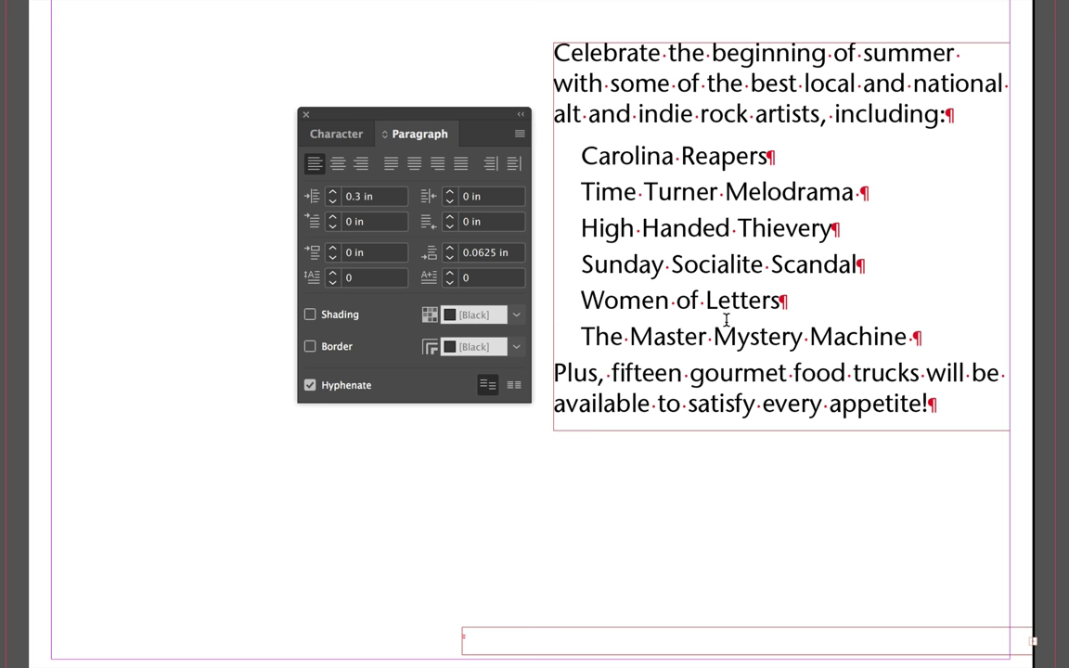
pyautogui.click(649, 337)
pyautogui.click(450, 249)
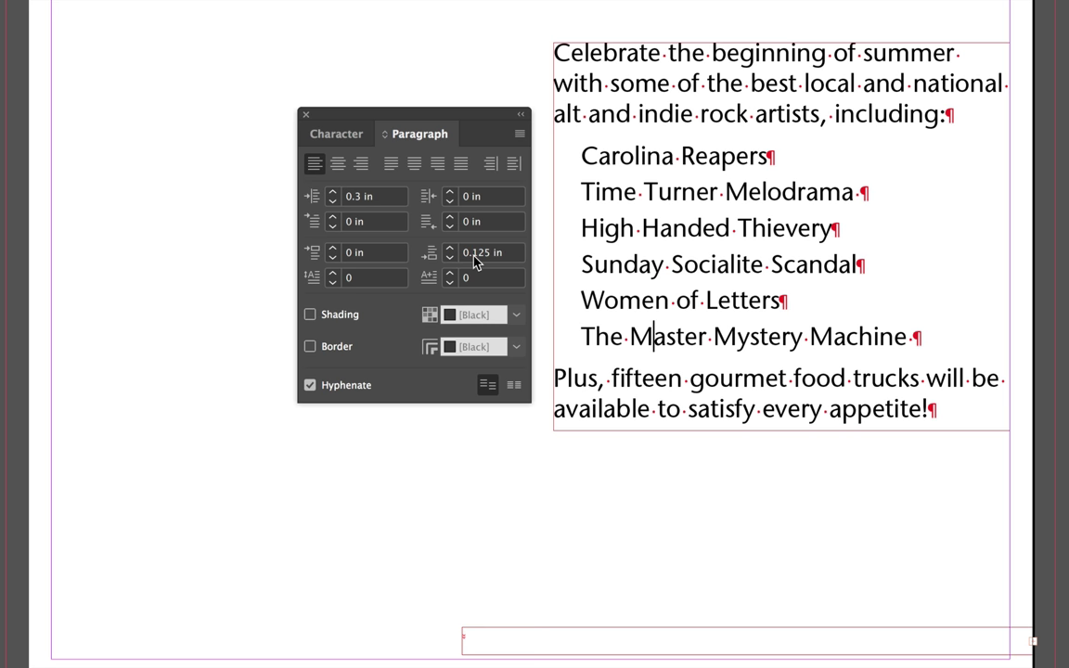
pyautogui.click(584, 336)
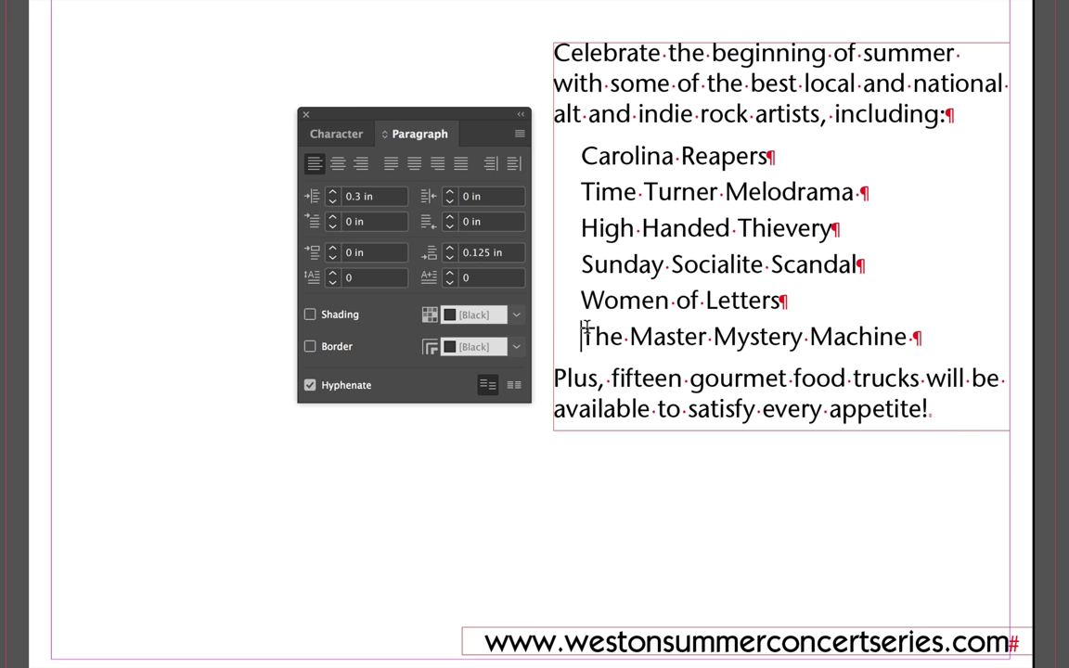
pyautogui.press('super+alt+i')
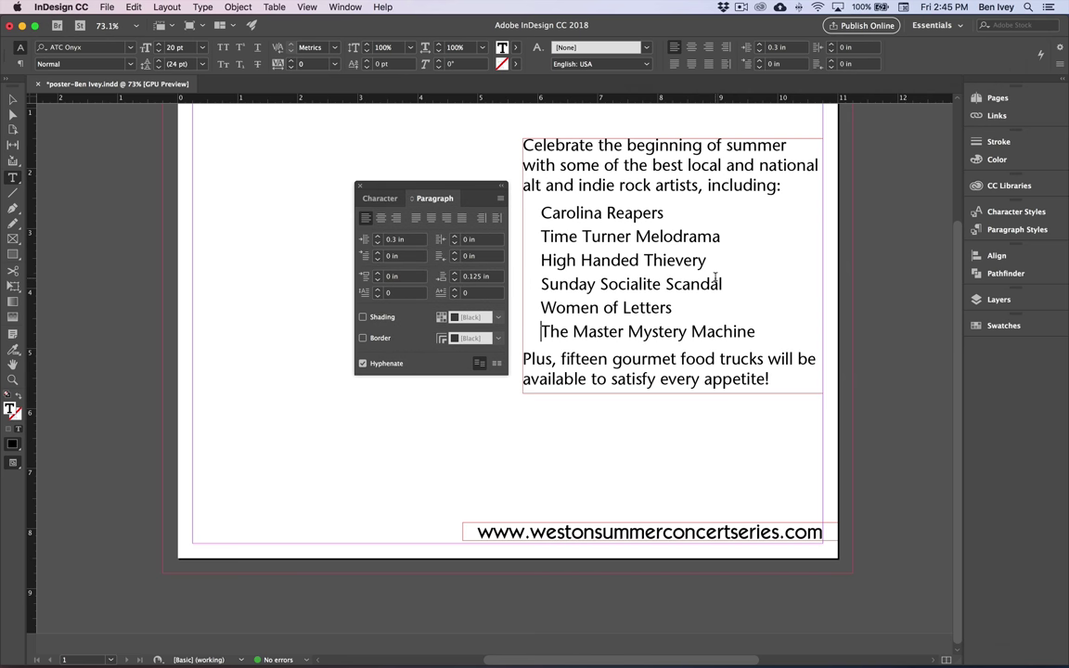
# Step: Turn on the Graphics layer so the red guitar photo shows behind the text
pyautogui.scroll(3, 520, 223)
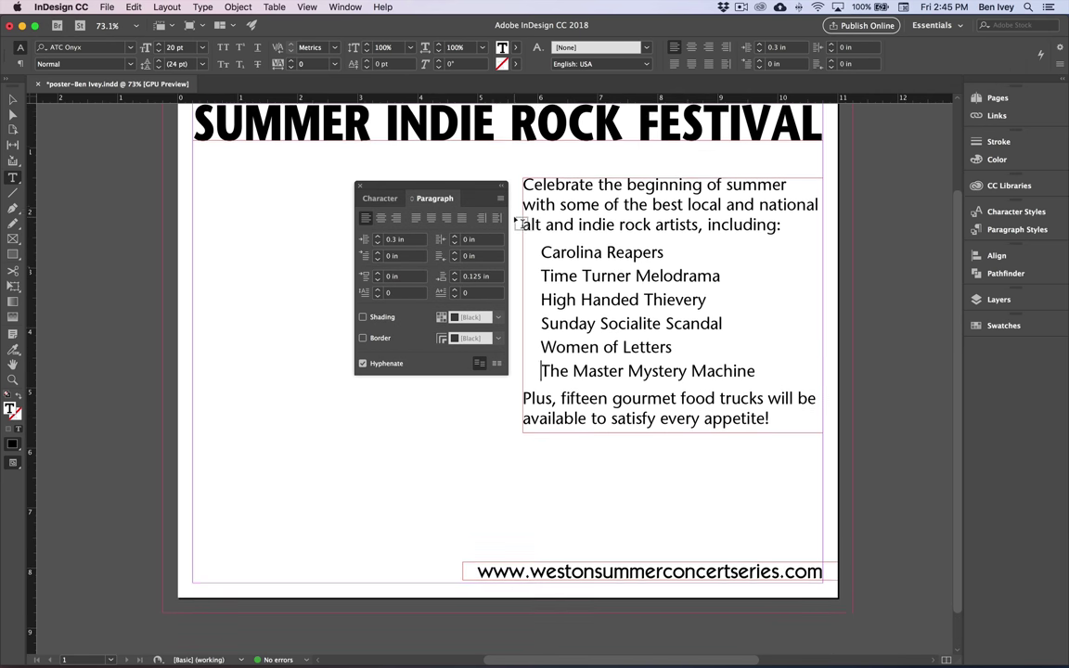
pyautogui.scroll(-3, 522, 223)
pyautogui.scroll(1, 774, 222)
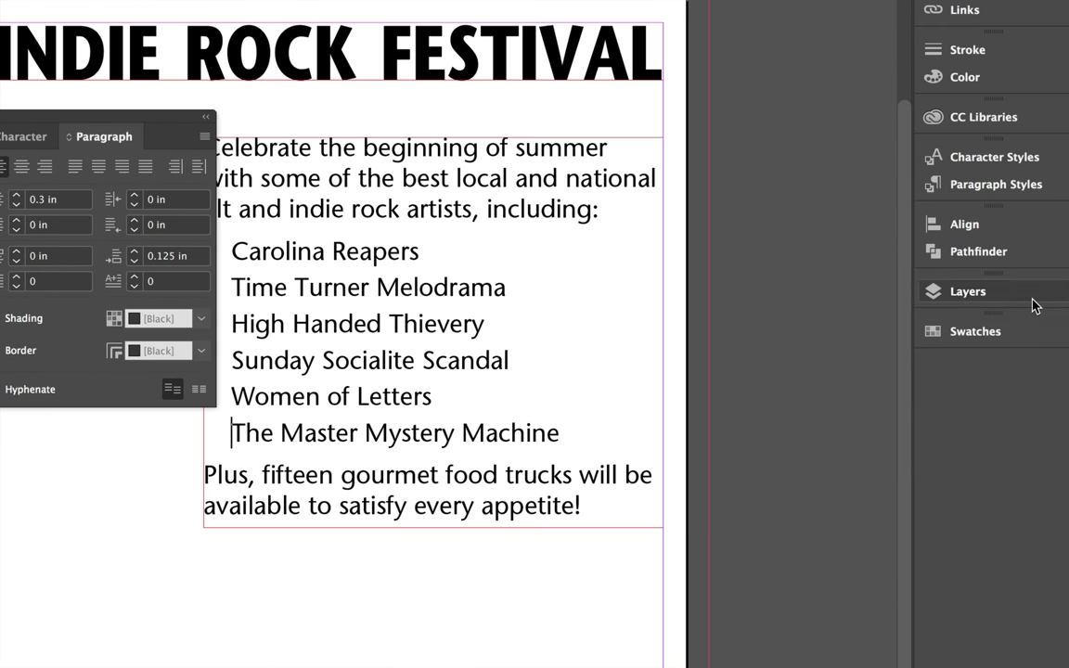
pyautogui.click(1043, 308)
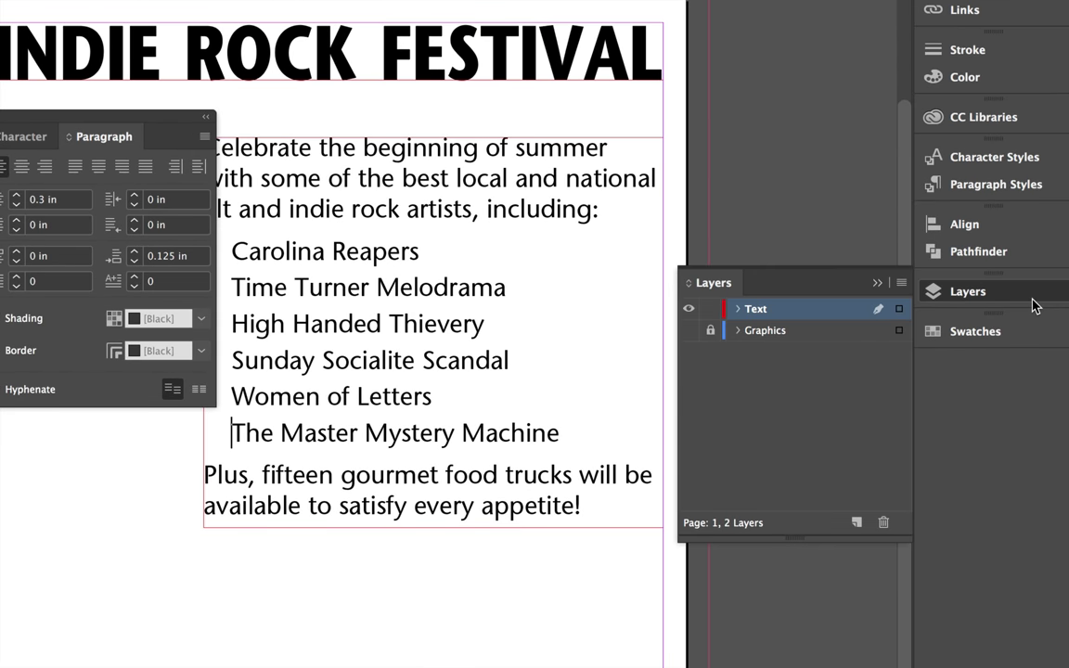
pyautogui.click(689, 331)
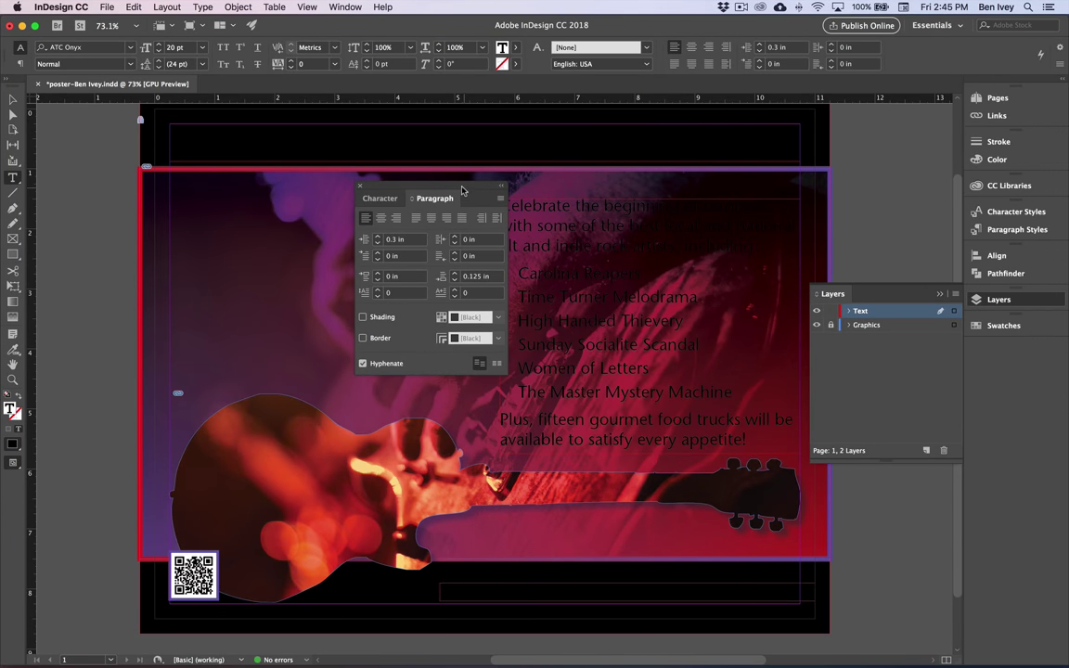
pyautogui.moveTo(119, 126); pyautogui.dragTo(0, 198)
pyautogui.moveTo(117, 239); pyautogui.dragTo(108, 241)
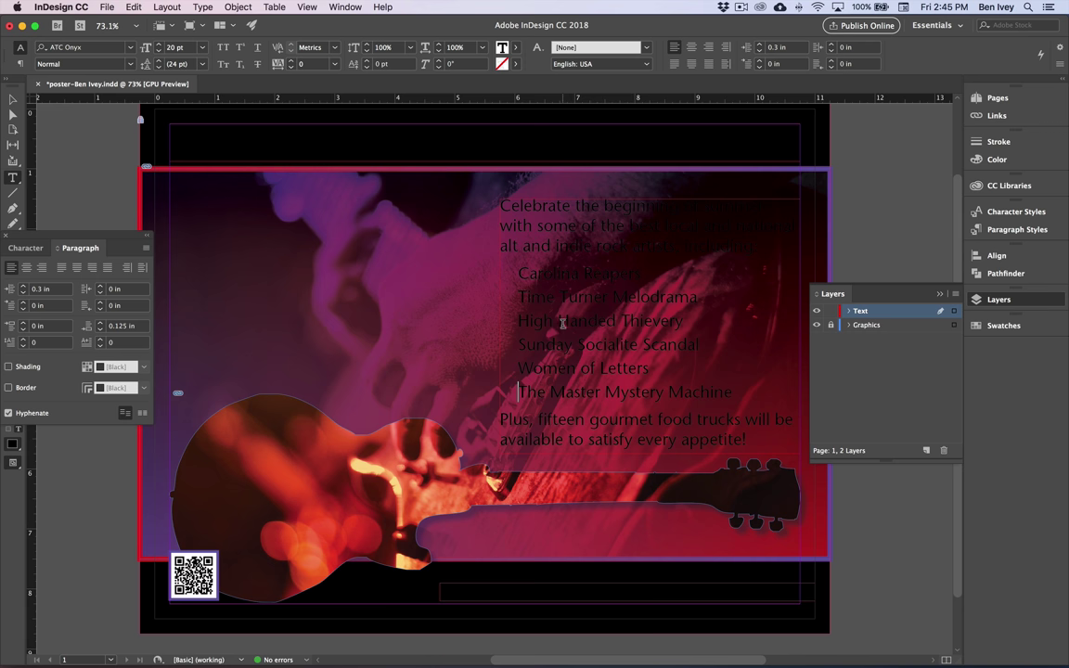
# Step: Select all text in the threaded story and fill it with the white [Paper] swatch
pyautogui.press('super+a')
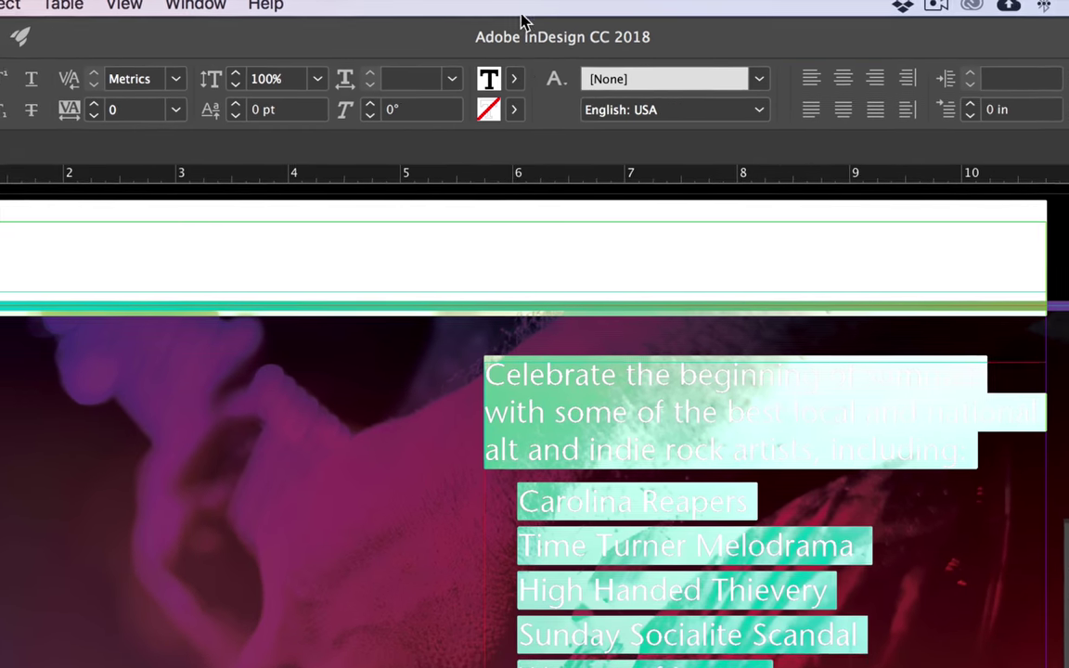
pyautogui.click(516, 49)
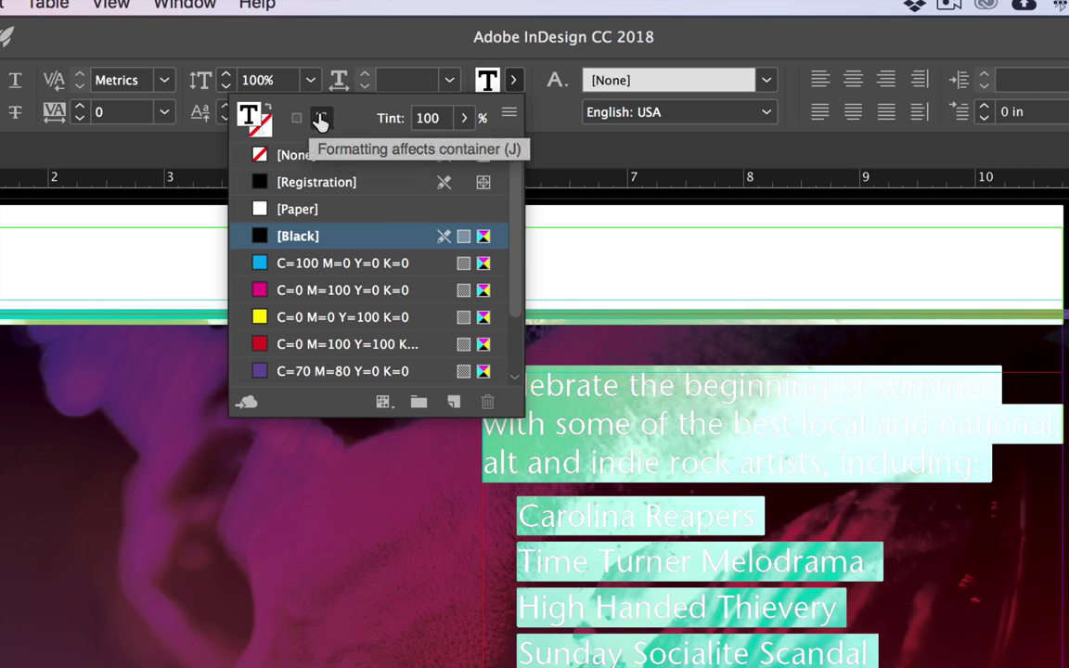
pyautogui.click(337, 212)
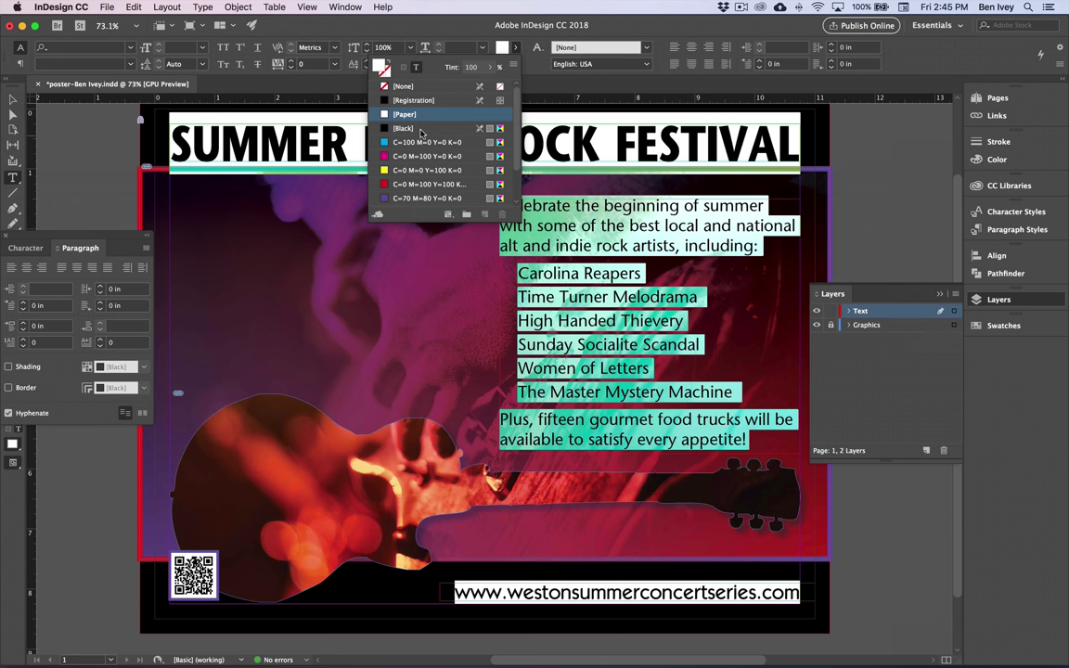
pyautogui.click(432, 31)
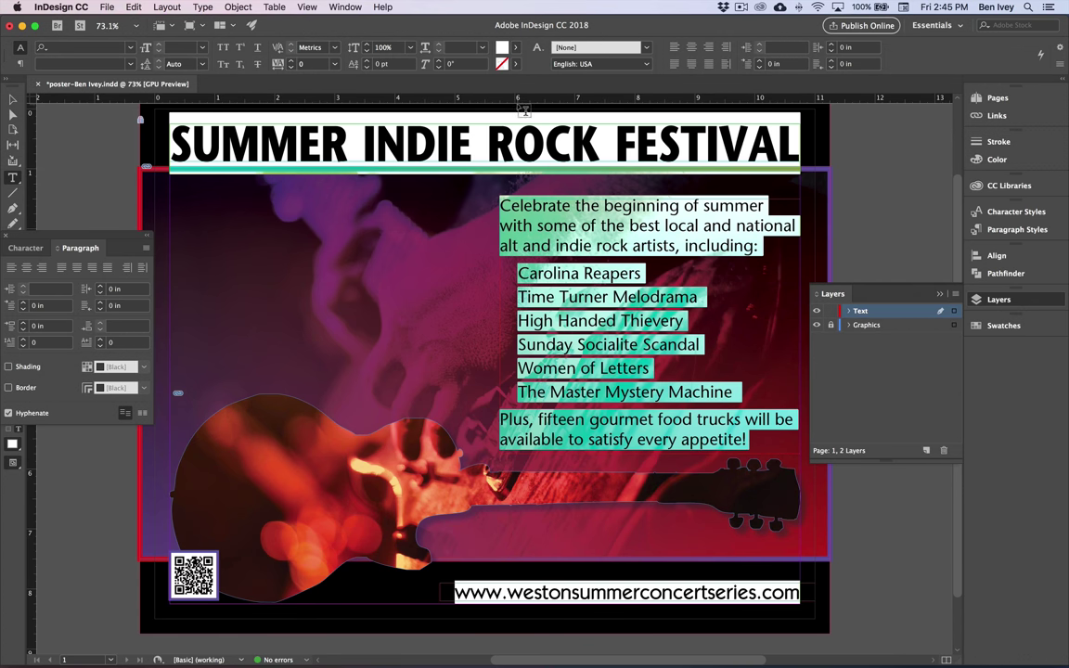
pyautogui.click(580, 139)
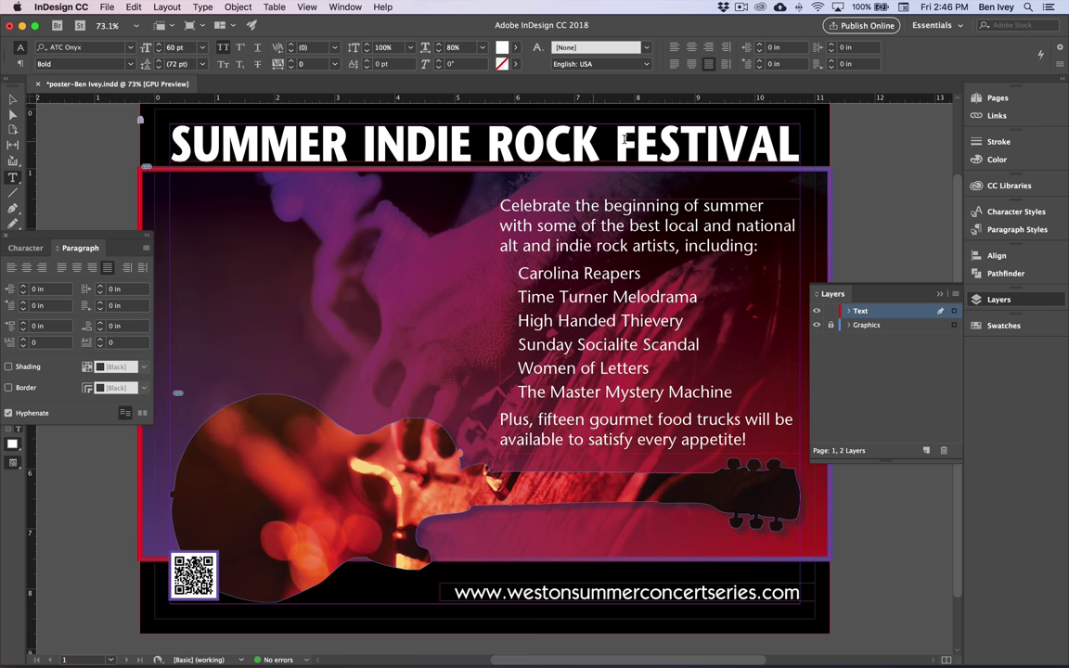
# Step: Colour the SUMMER INDIE ROCK FESTIVAL headline PANTONE 8005 C
pyautogui.moveTo(155, 130); pyautogui.dragTo(730, 137)
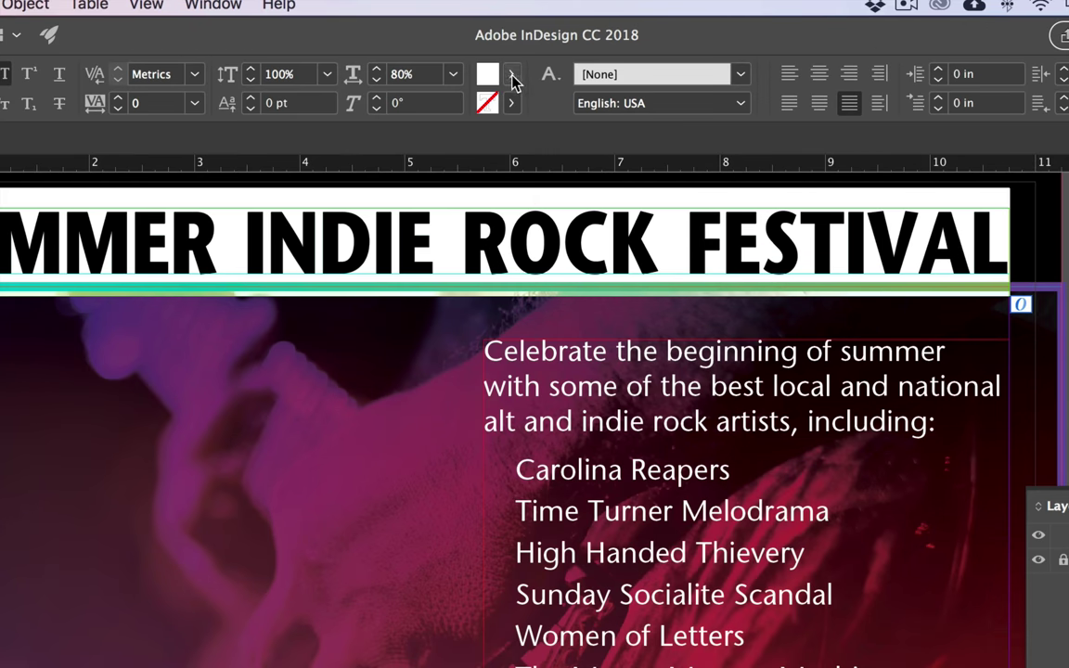
pyautogui.click(513, 78)
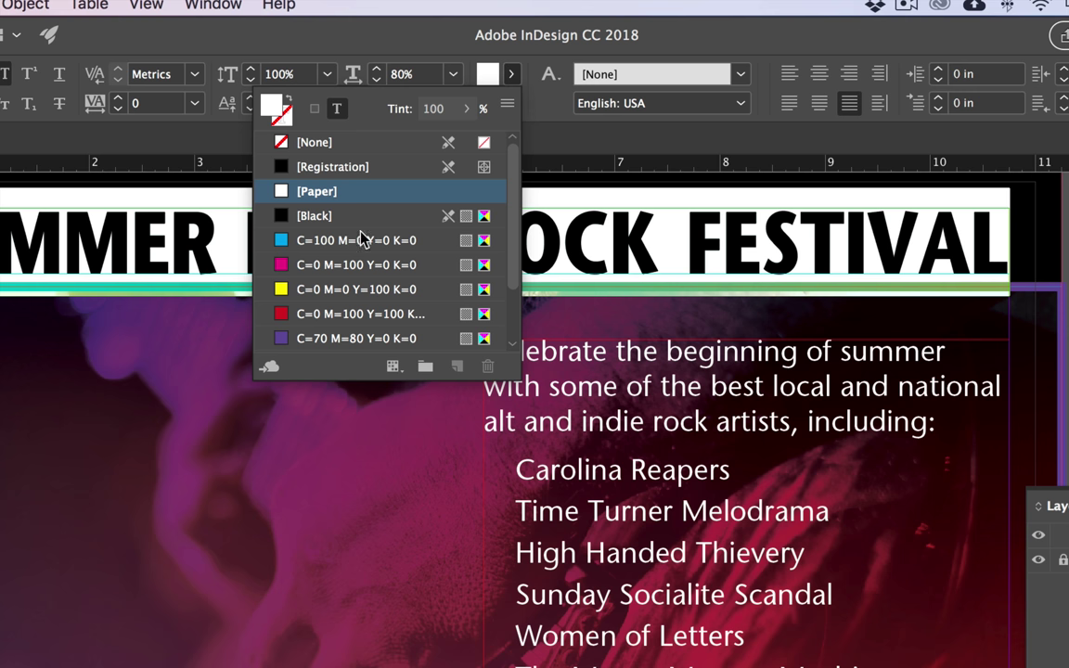
pyautogui.scroll(-3, 362, 241)
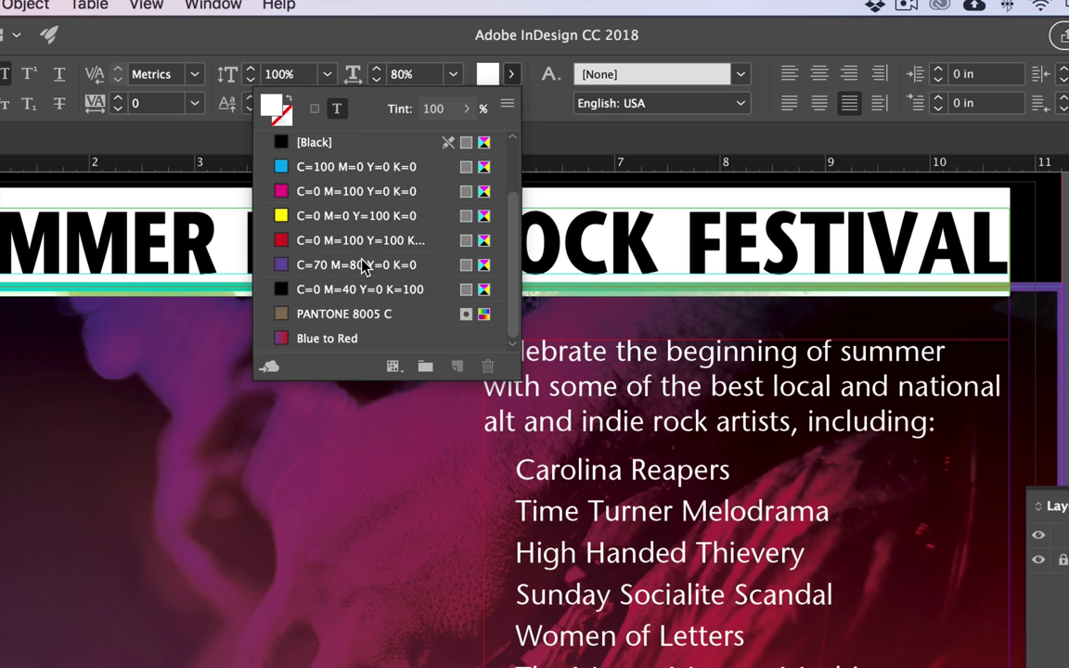
pyautogui.click(344, 315)
pyautogui.click(621, 241)
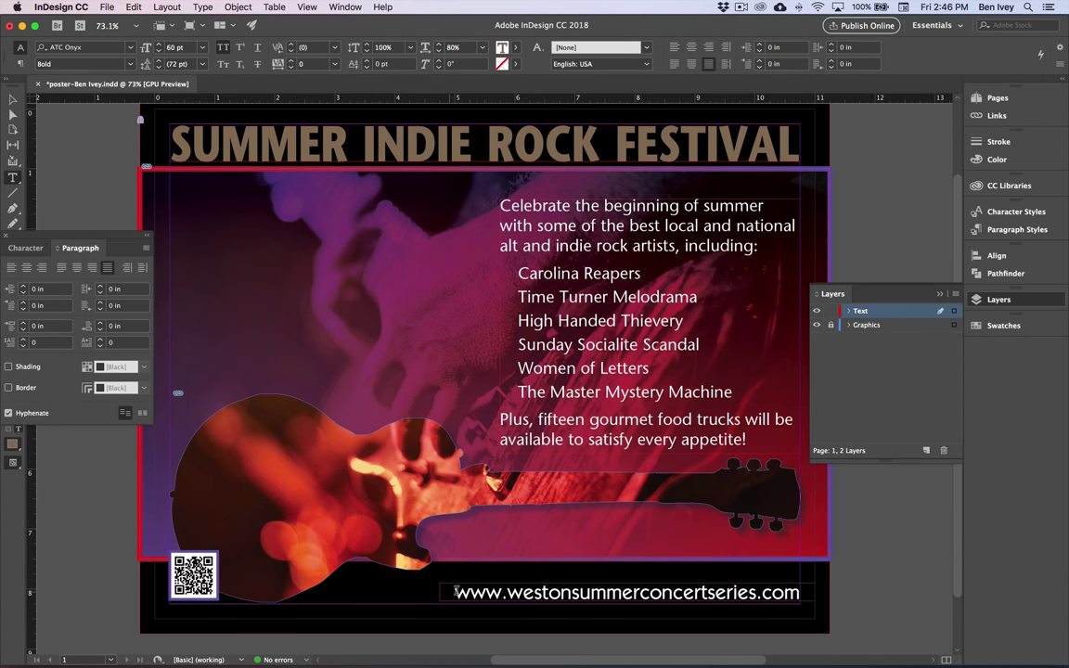
# Step: Colour the web address text PANTONE 8005 C as well
pyautogui.moveTo(457, 590); pyautogui.dragTo(806, 612)
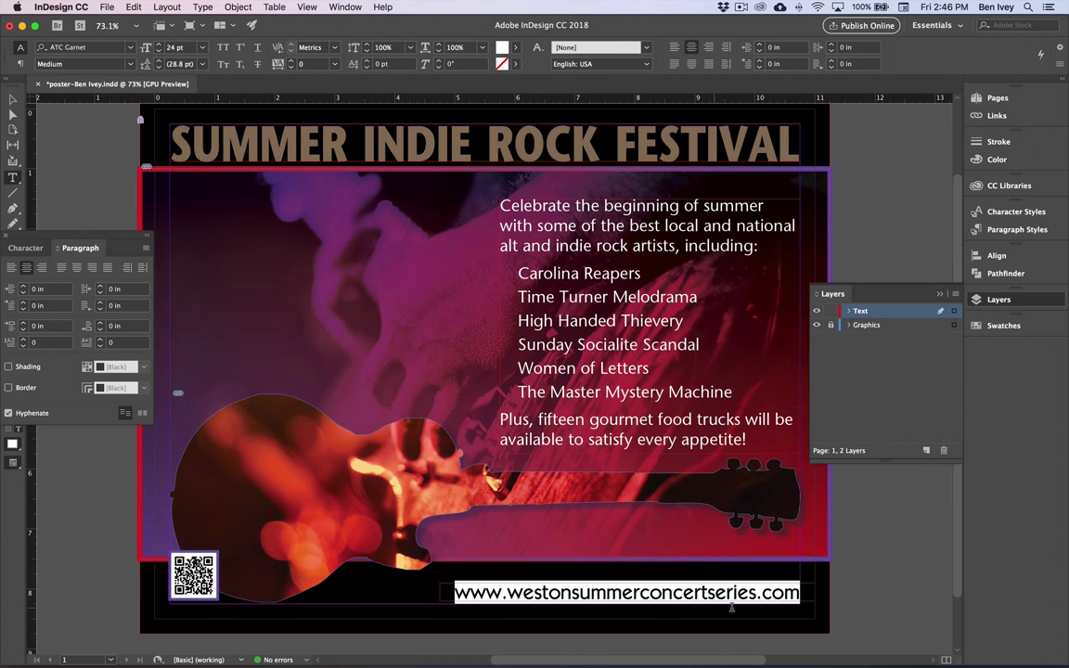
pyautogui.click(515, 48)
pyautogui.scroll(-3, 443, 137)
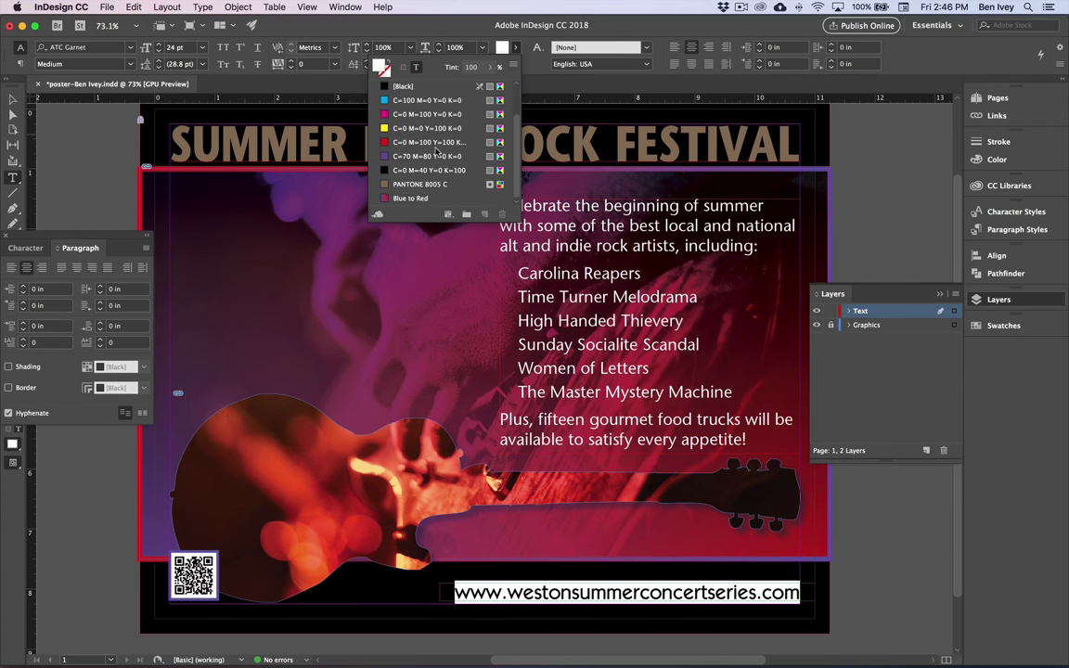
pyautogui.click(406, 185)
pyautogui.click(596, 588)
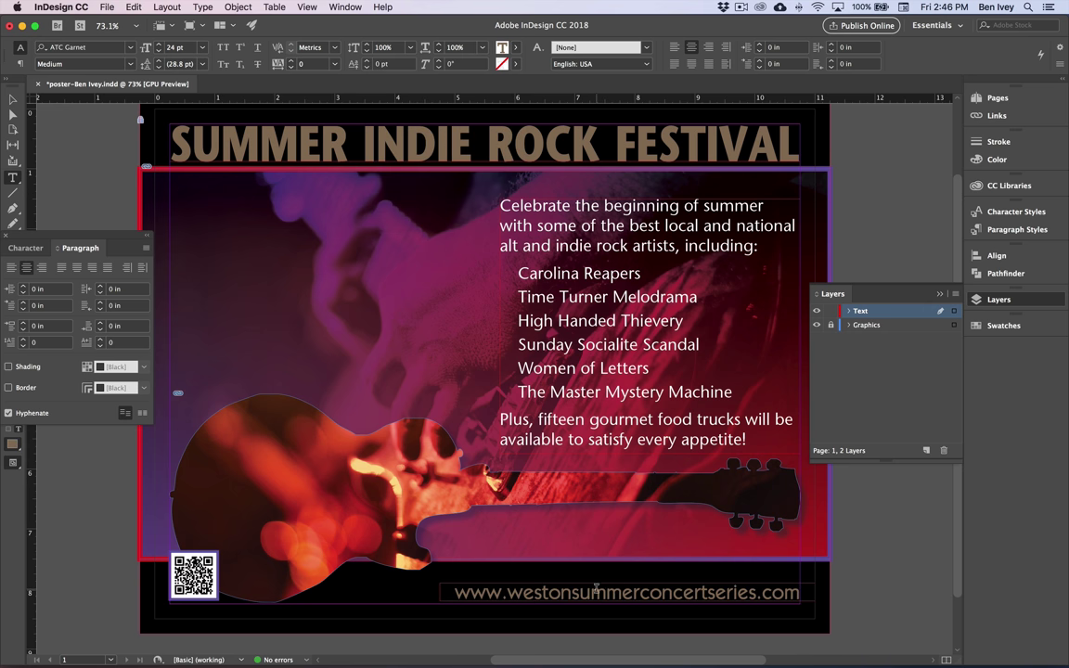
pyautogui.click(594, 589)
# Step: Dock the Character and Paragraph panel at the right side of the workspace
pyautogui.click(12, 100)
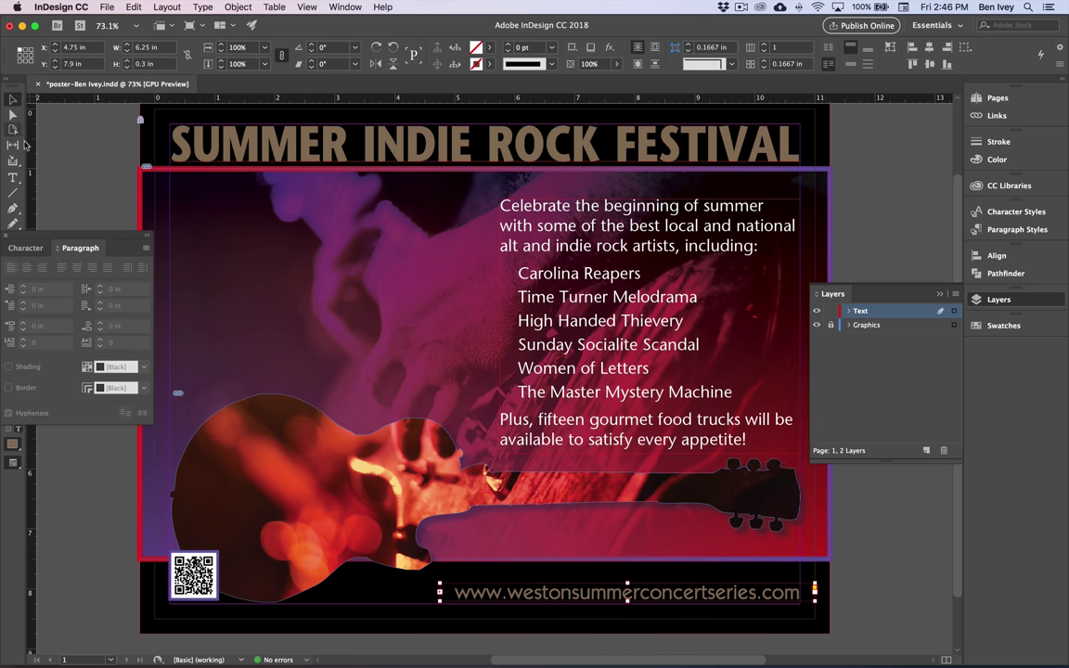
pyautogui.moveTo(26, 237); pyautogui.dragTo(979, 349)
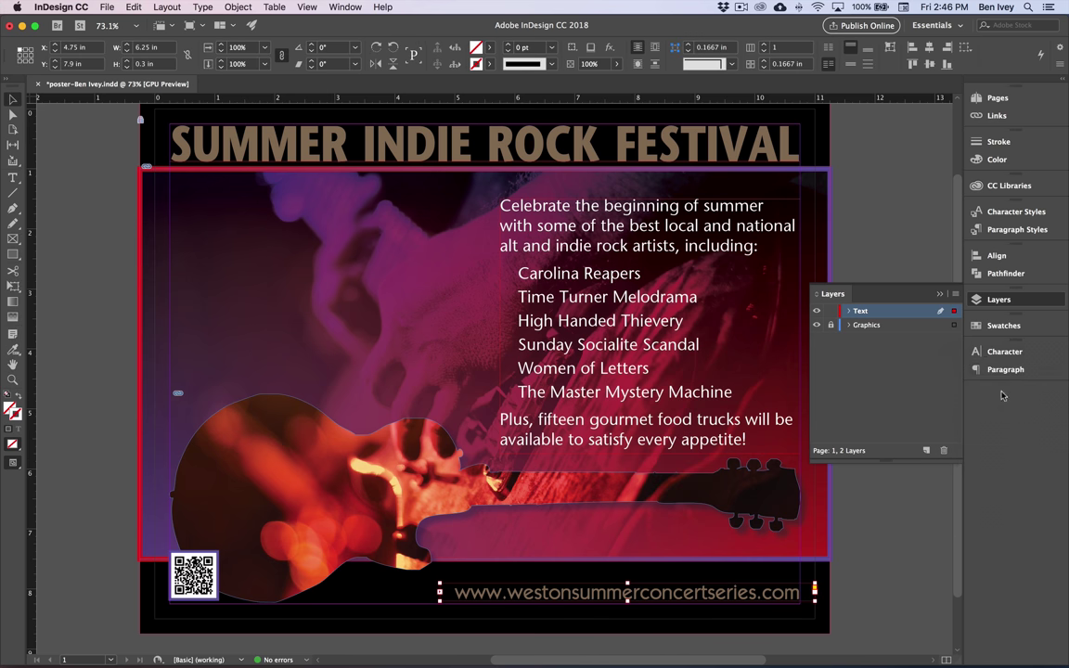
pyautogui.click(91, 325)
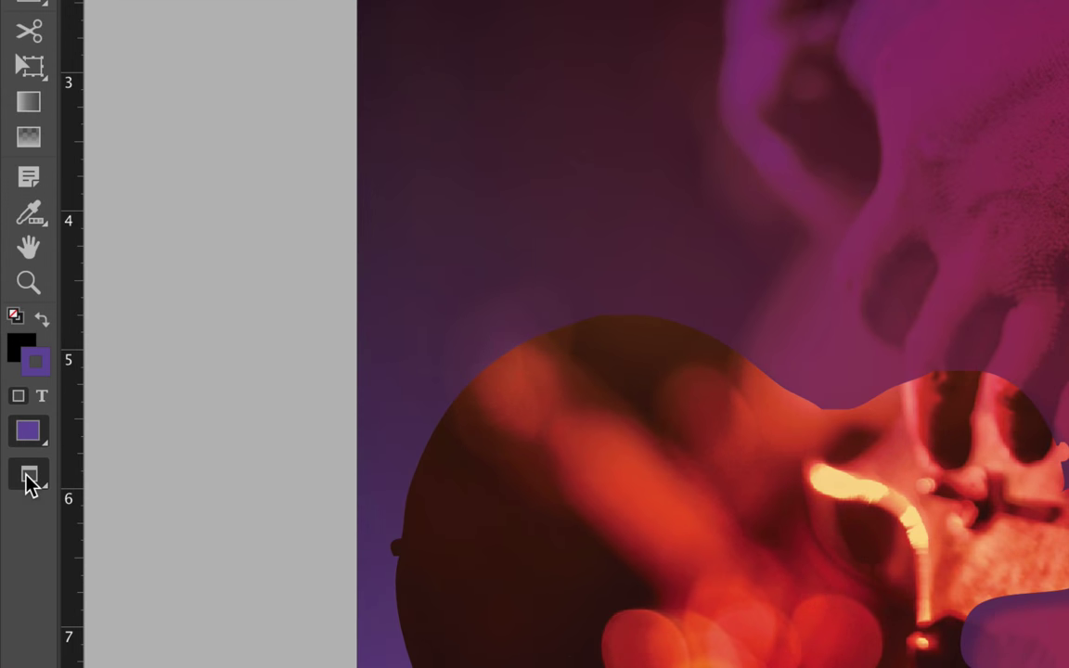
# Step: Return to Normal screen mode and save the poster document
pyautogui.click(28, 483)
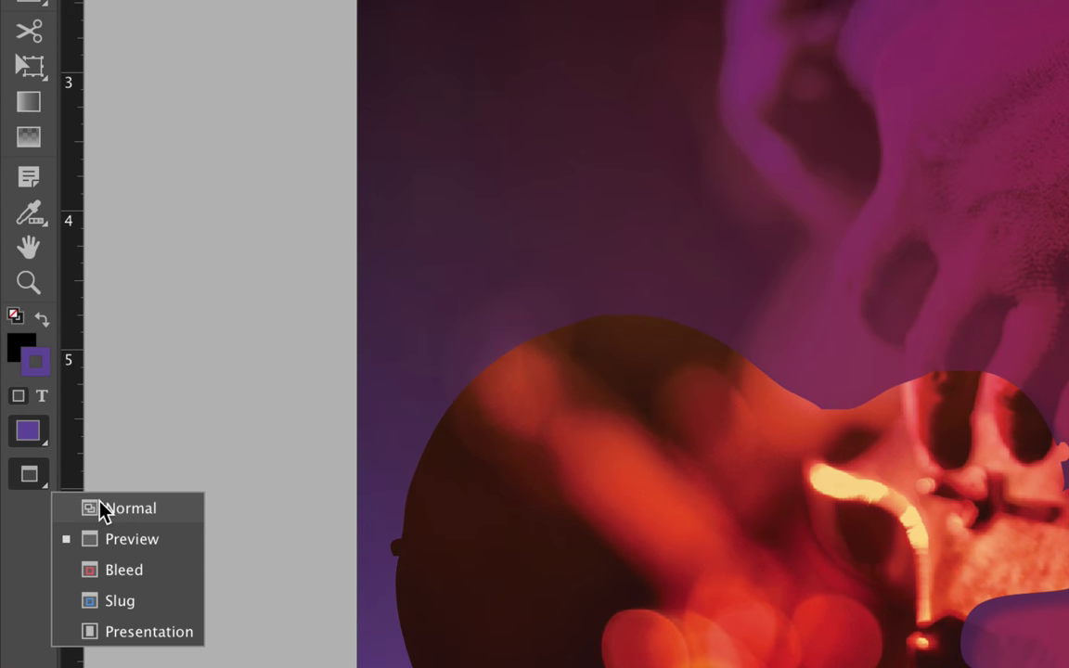
pyautogui.click(102, 509)
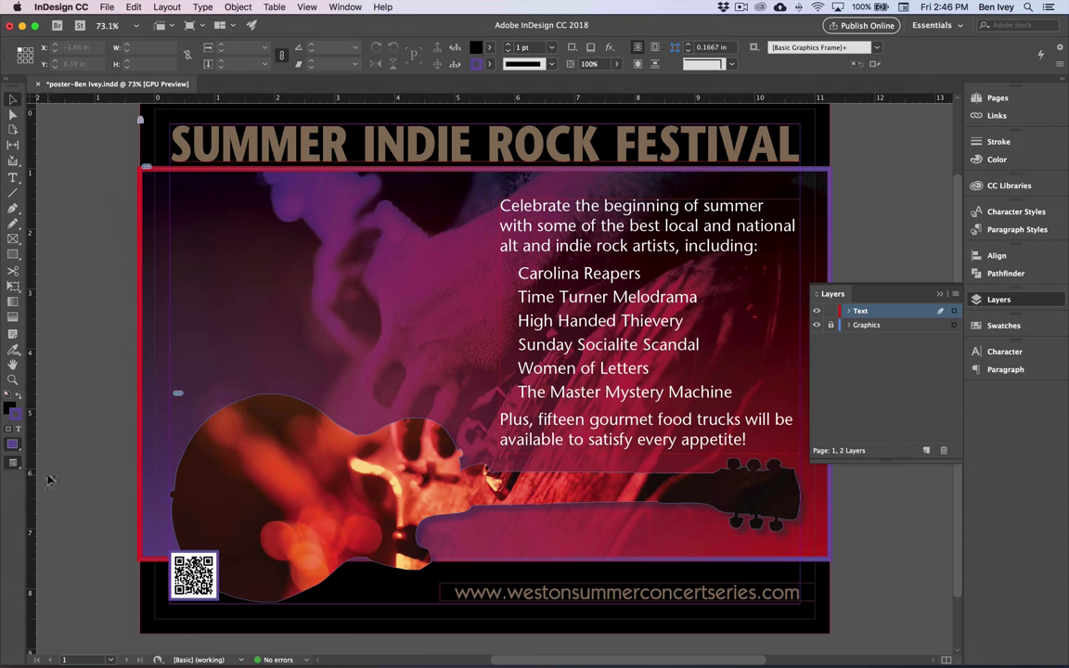
pyautogui.click(99, 6)
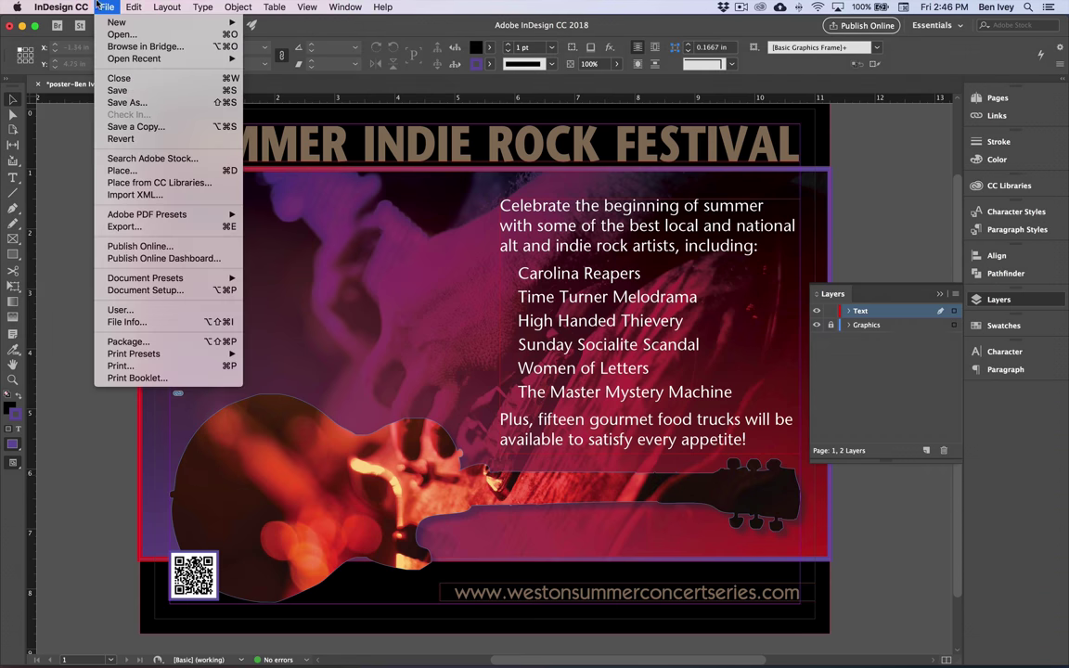
pyautogui.click(118, 90)
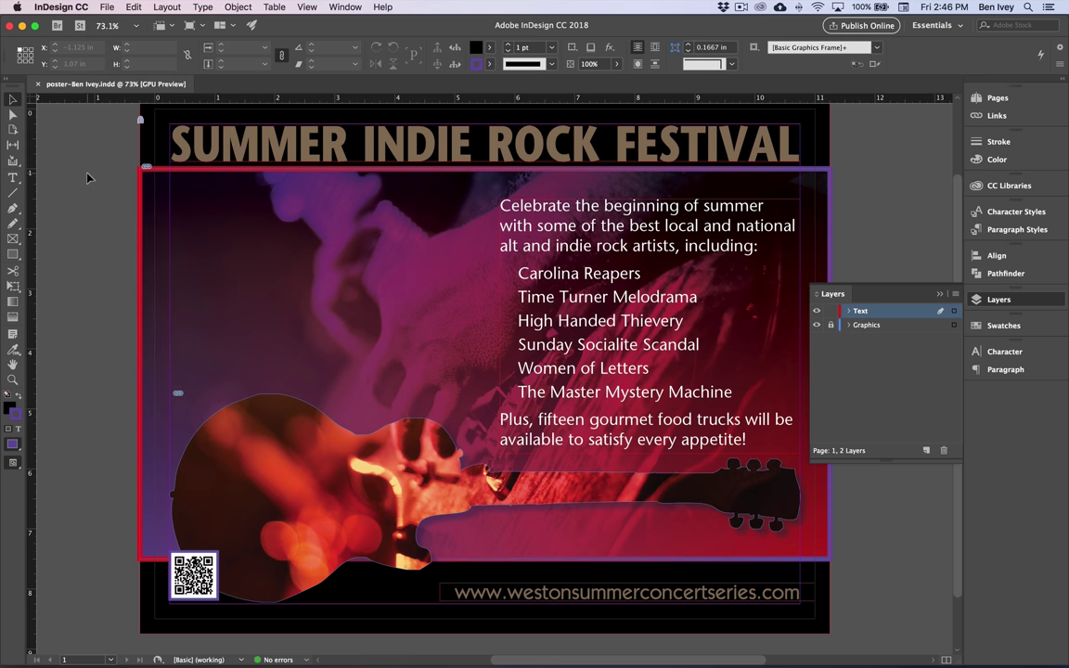